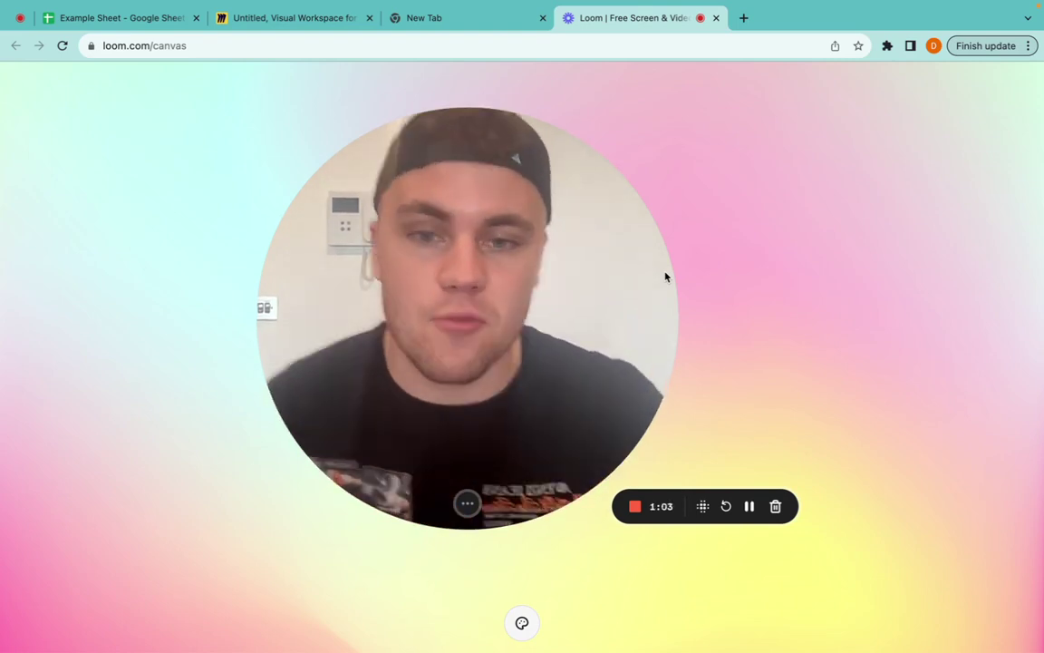
Switch to the Example Sheet in Google Sheets and review its lead name, phone number and email columns
left_click(136, 20)
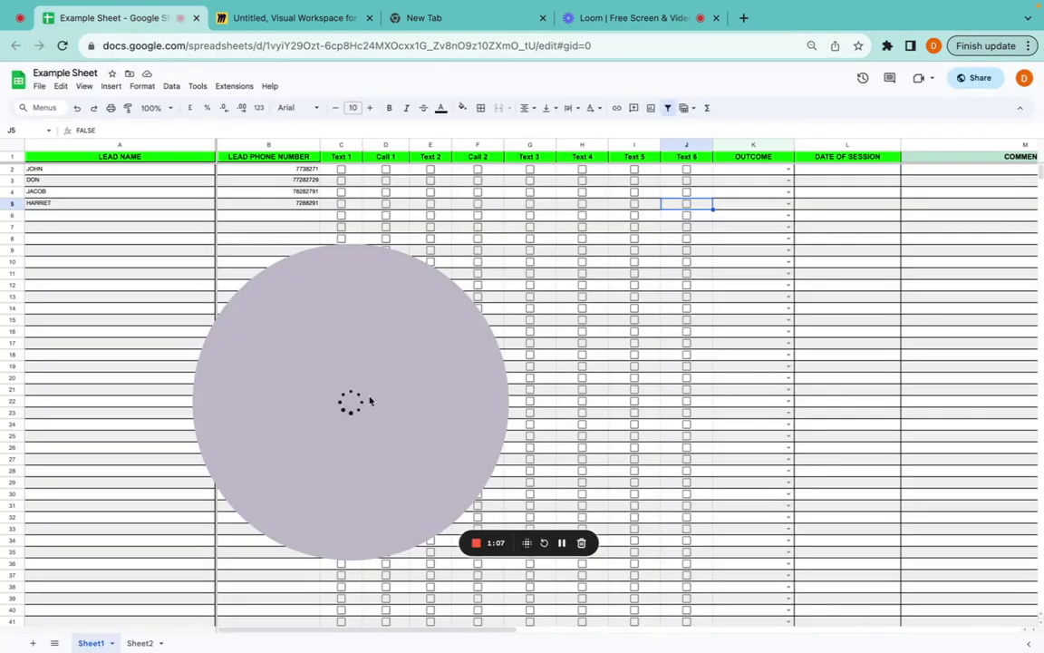
left_click_drag(338, 343, 687, 289)
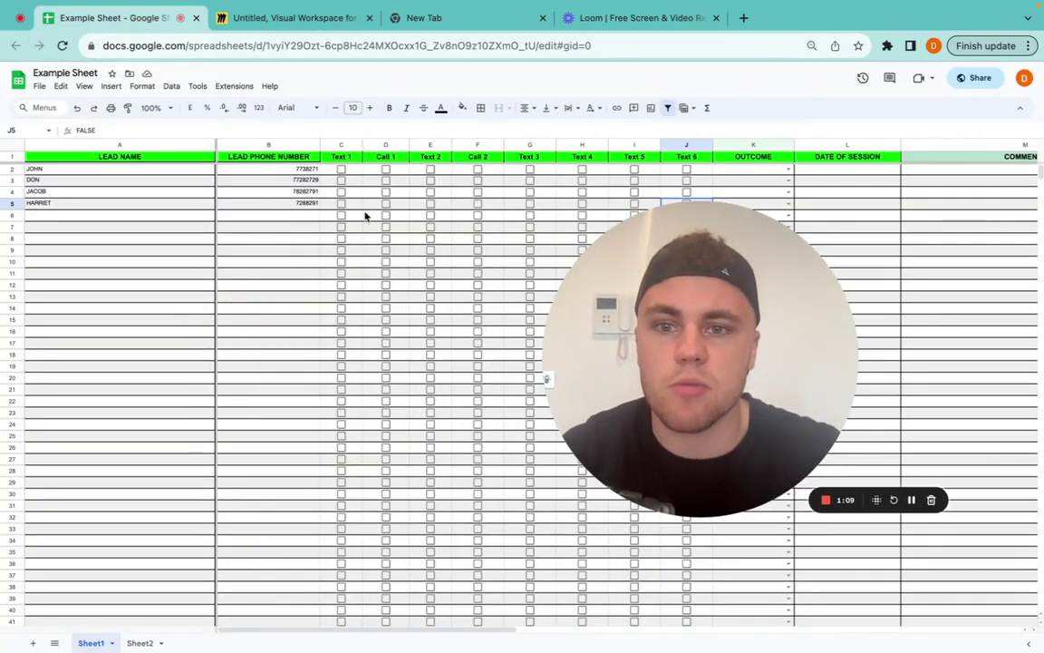
scroll(404, 208, "right", 10)
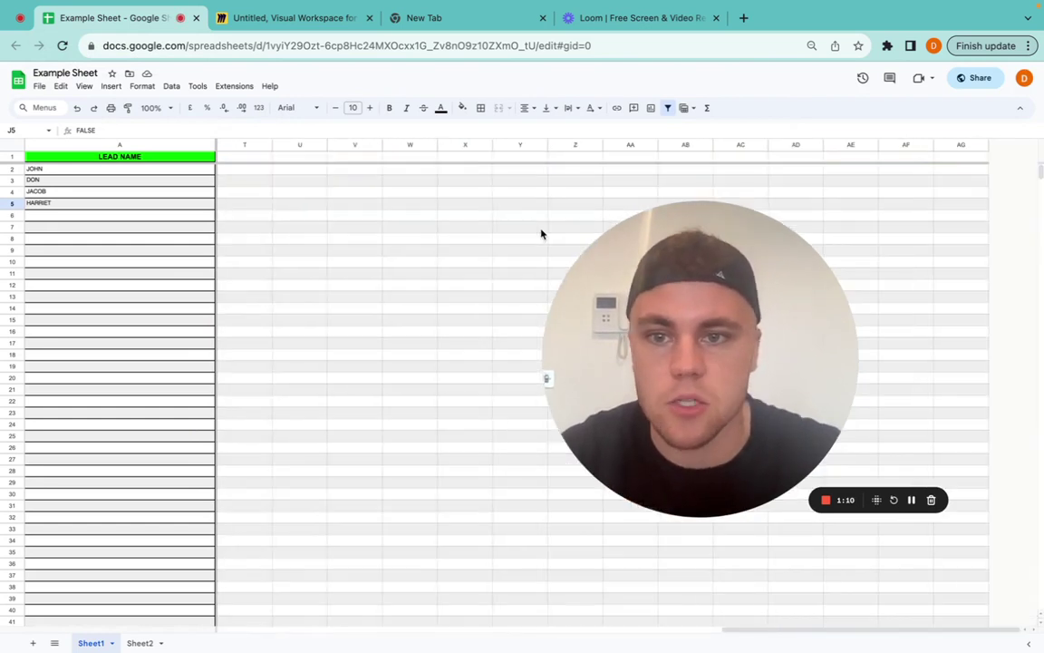
scroll(541, 234, "left", 10)
left_click_drag(105, 170, 105, 283)
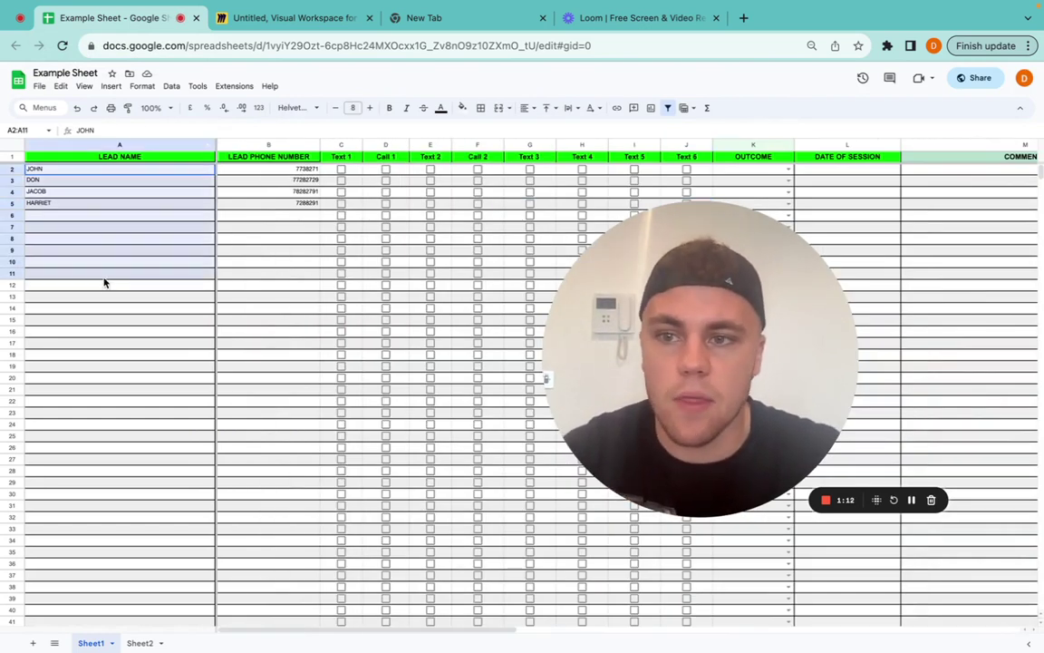
left_click_drag(300, 171, 310, 296)
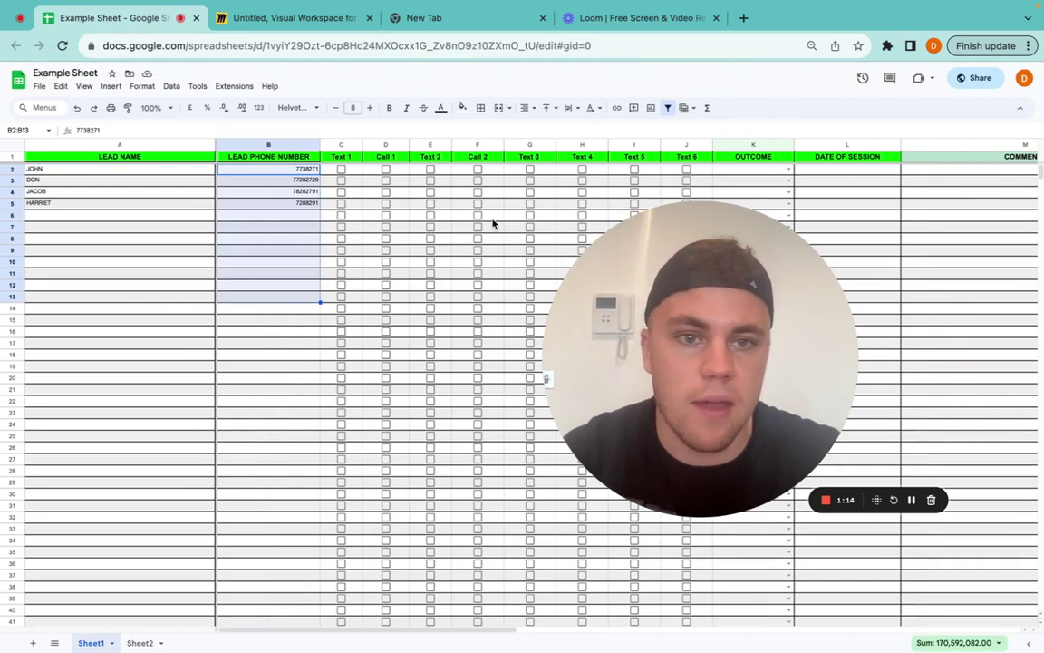
scroll(493, 224, "right", 5)
left_click_drag(734, 170, 742, 217)
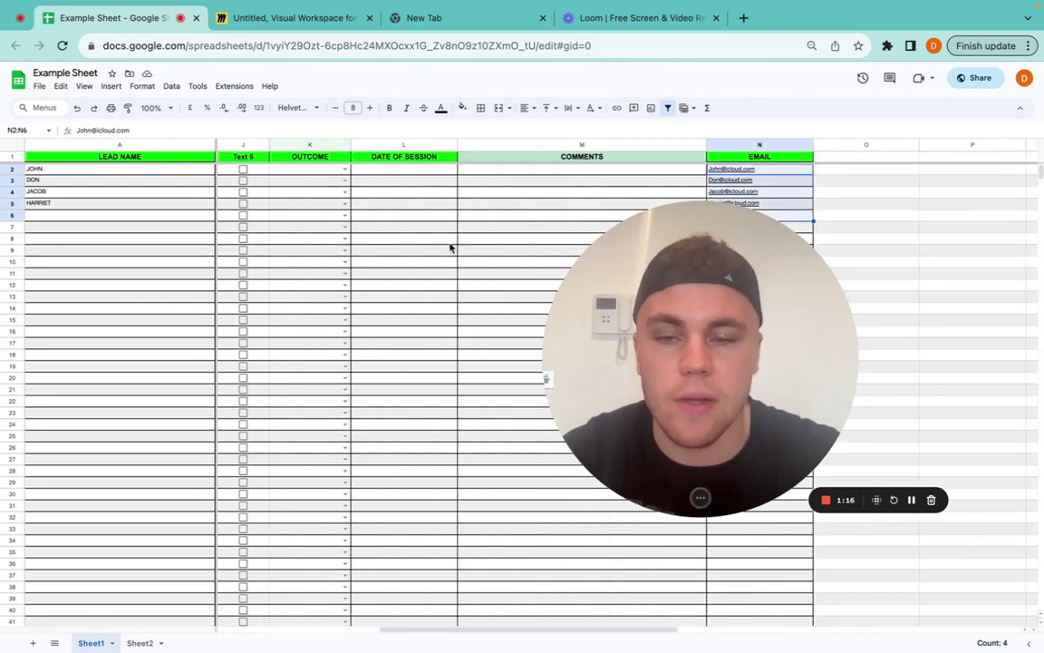
scroll(381, 252, "left", 5)
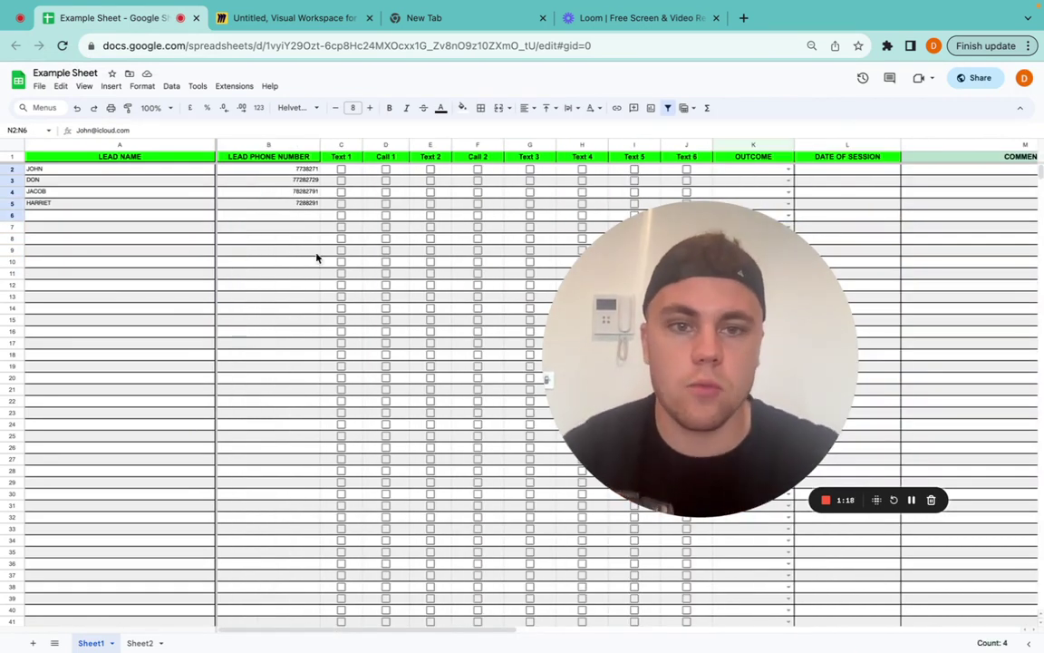
left_click_drag(736, 306, 793, 254)
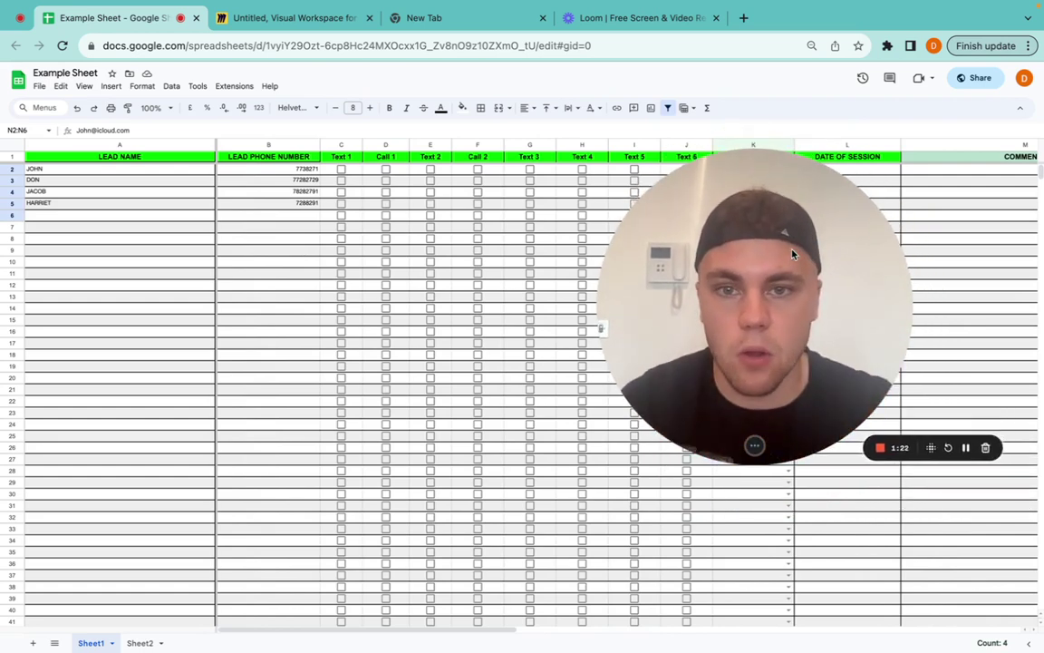
Switch to the Miro board and go through the first five text boxes of the lead follow-up flowchart one by one
left_click(319, 20)
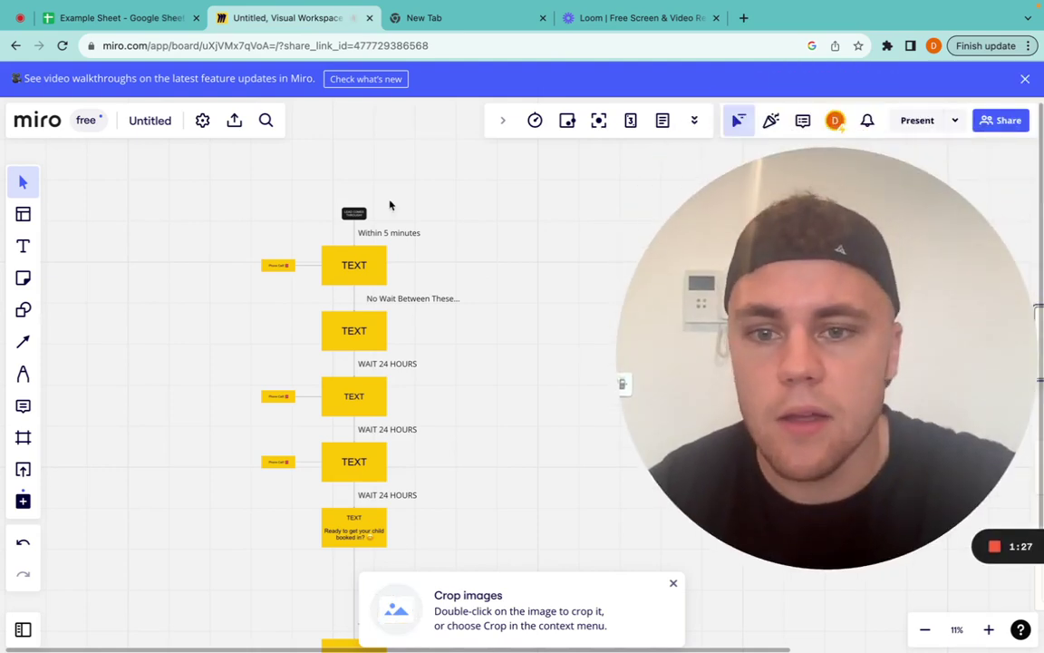
scroll(432, 224, "down", 5)
scroll(431, 224, "up", 4)
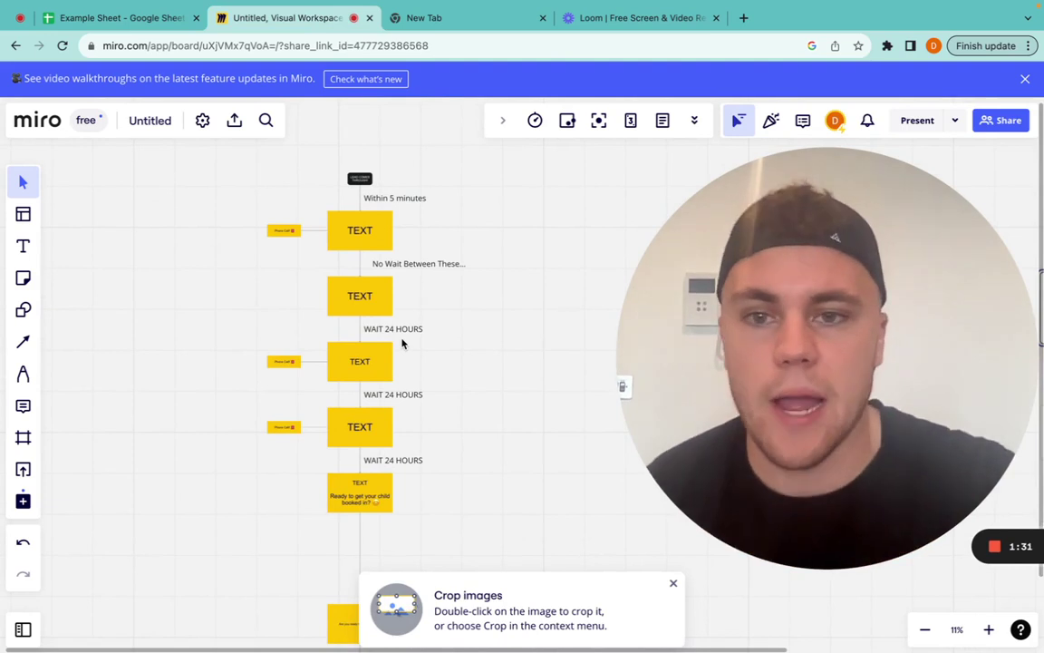
left_click_drag(402, 342, 330, 214)
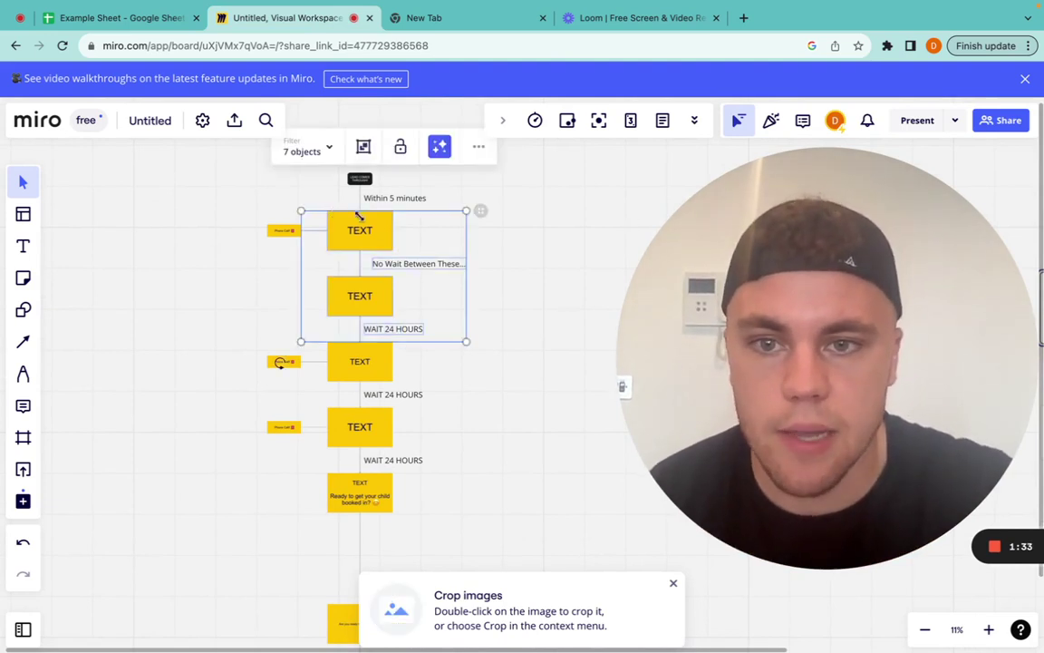
left_click(212, 182)
left_click(350, 232)
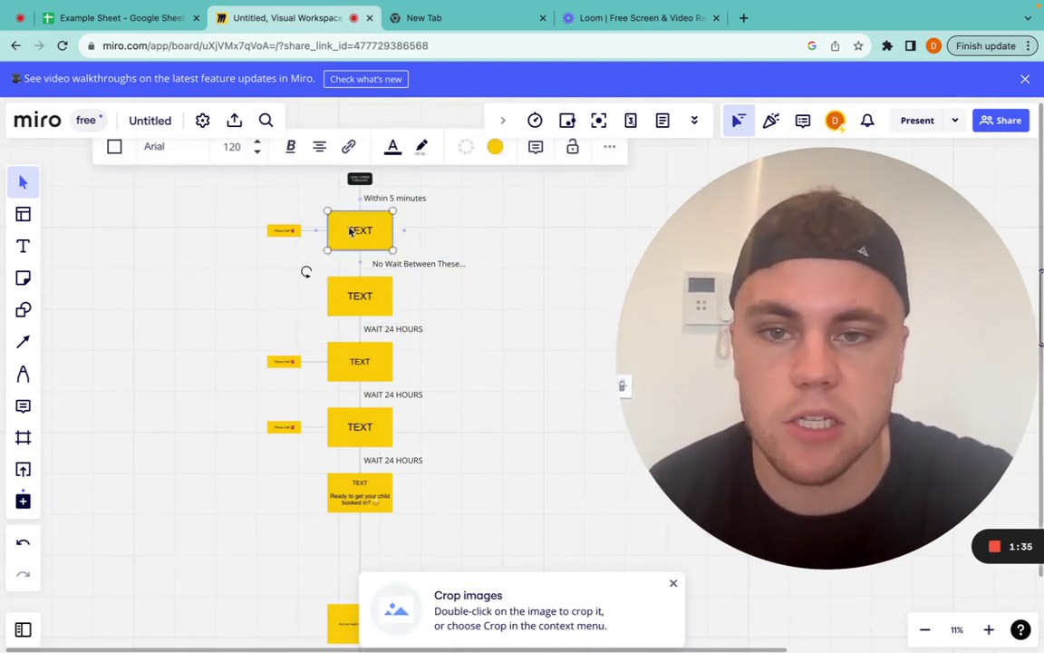
left_click(372, 290)
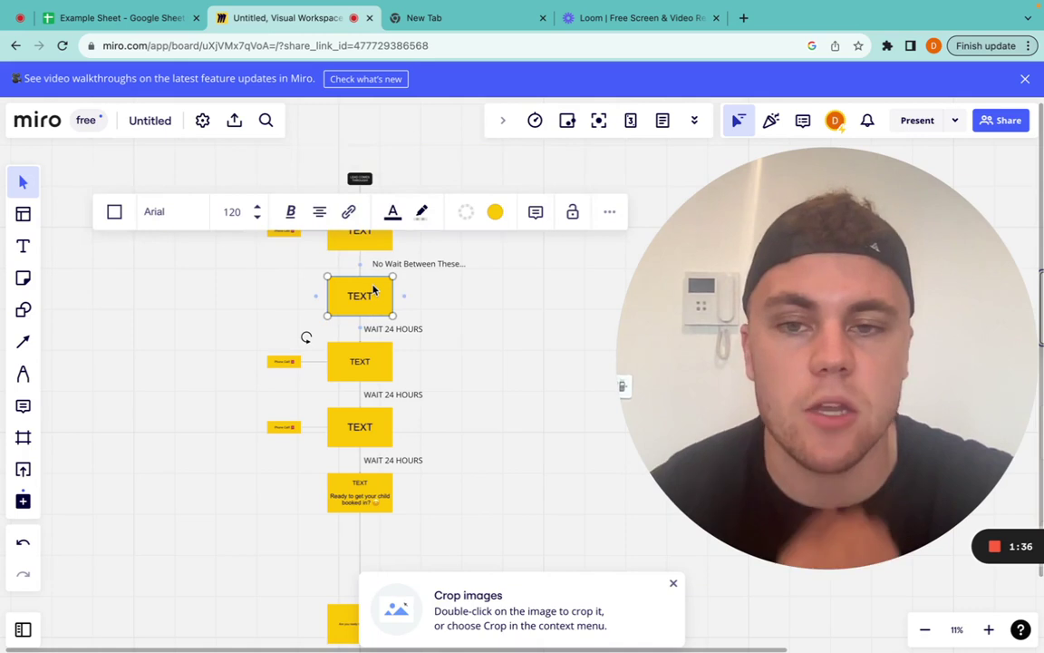
left_click(358, 363)
left_click(359, 426)
left_click(360, 487)
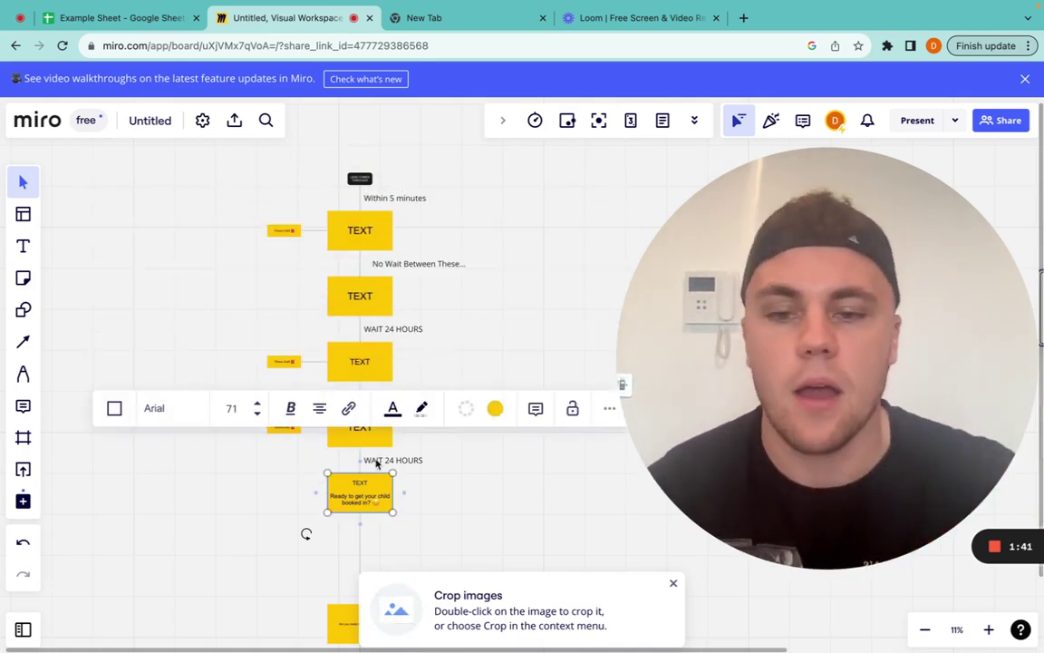
scroll(377, 461, "down", 1)
scroll(355, 157, "up", 1)
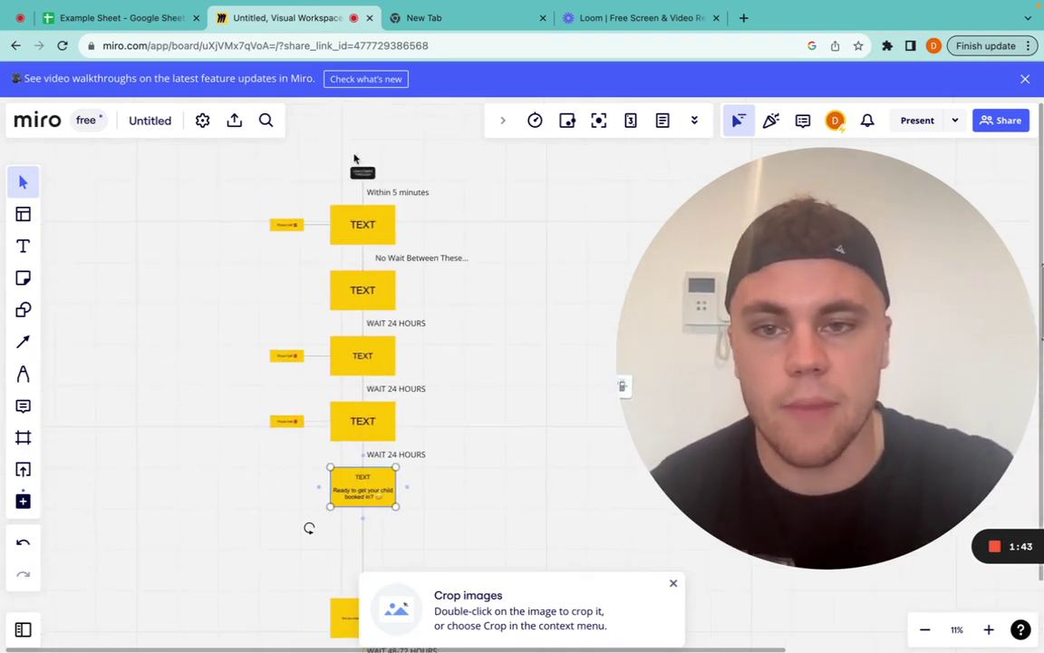
Examine the follow-up flowchart up close, following the texts, phone calls and waiting times from the incoming lead downward
scroll(355, 157, "up", 5)
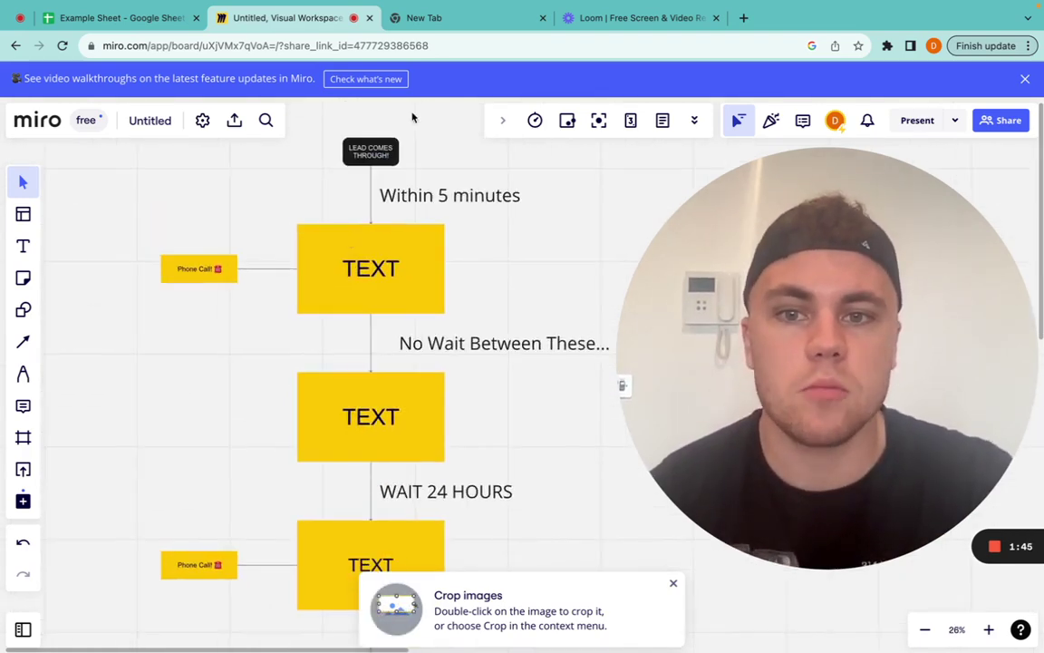
scroll(461, 232, "down", 2)
scroll(453, 217, "up", 1)
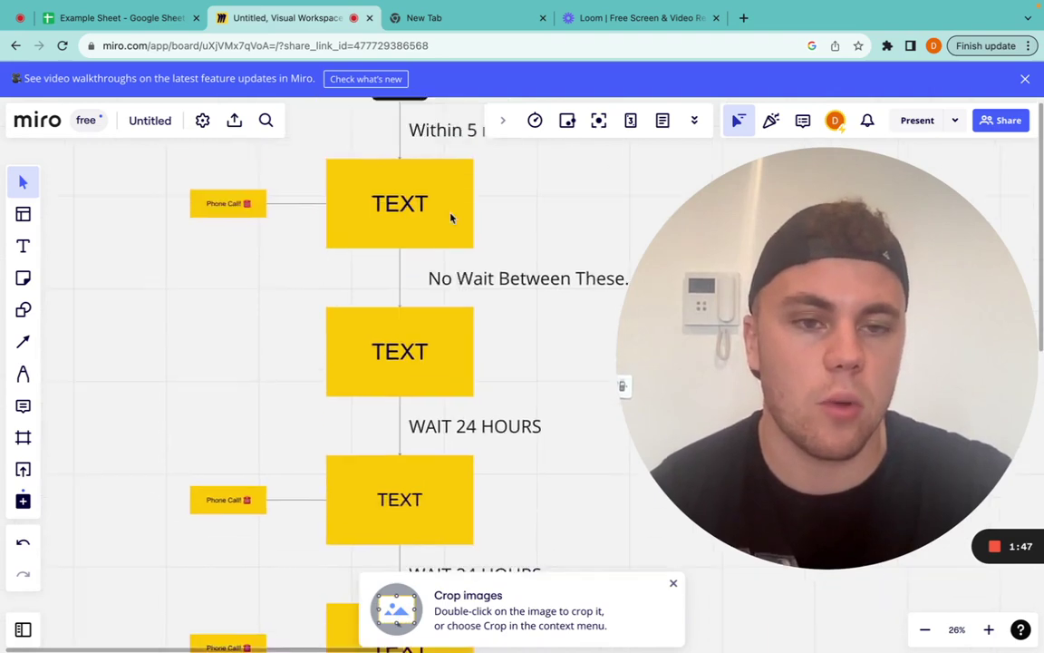
scroll(453, 217, "down", 1)
scroll(451, 218, "down", 3)
scroll(444, 272, "down", 1)
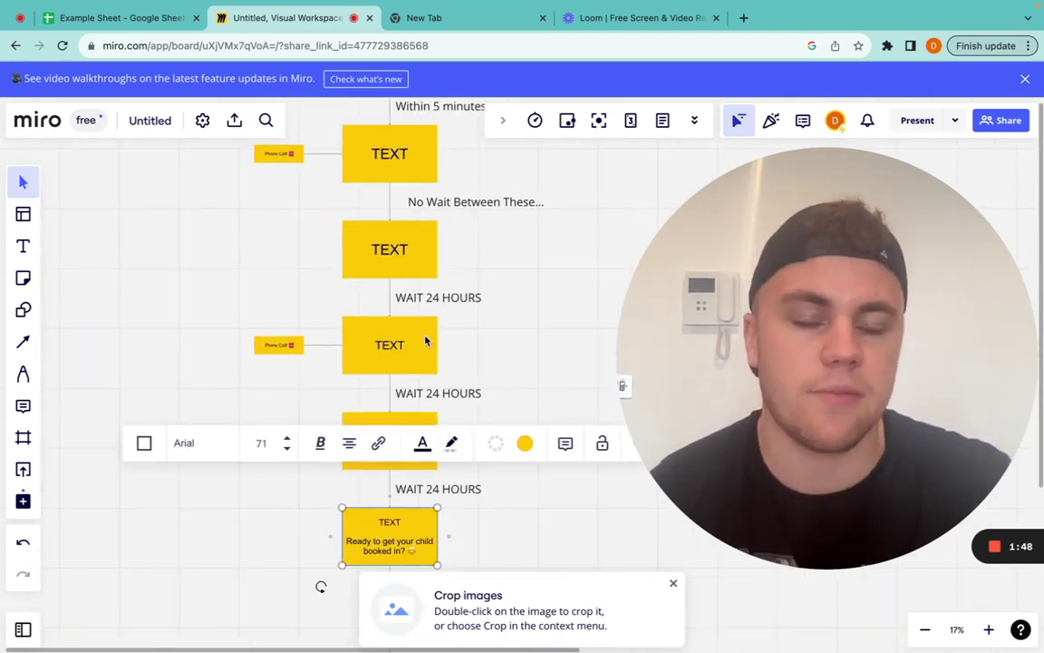
scroll(426, 340, "down", 1)
scroll(426, 341, "down", 3)
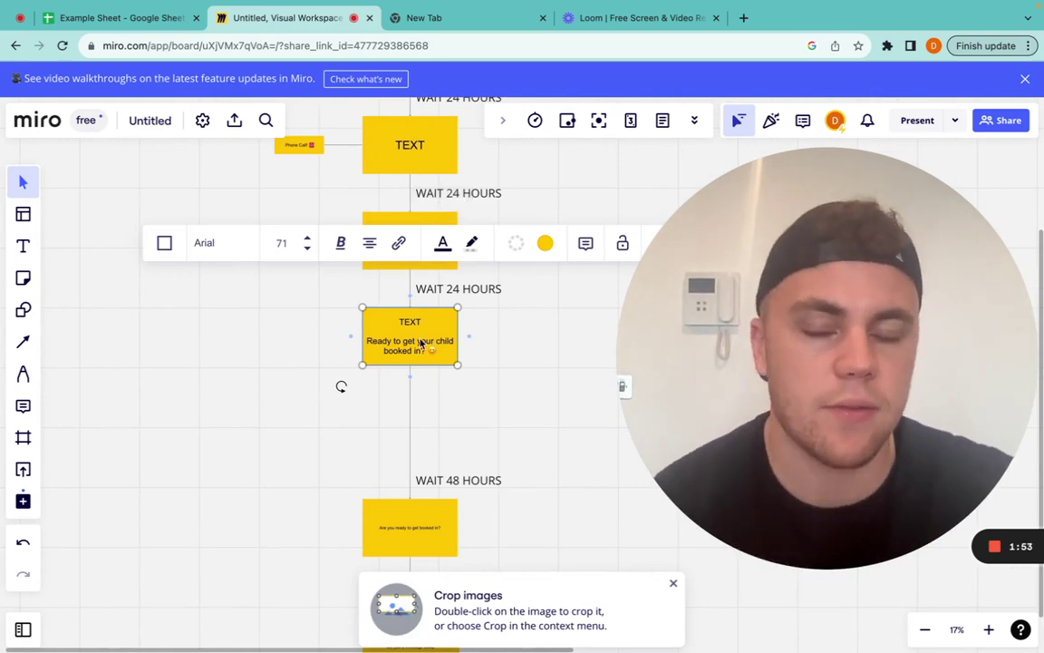
scroll(426, 349, "down", 4)
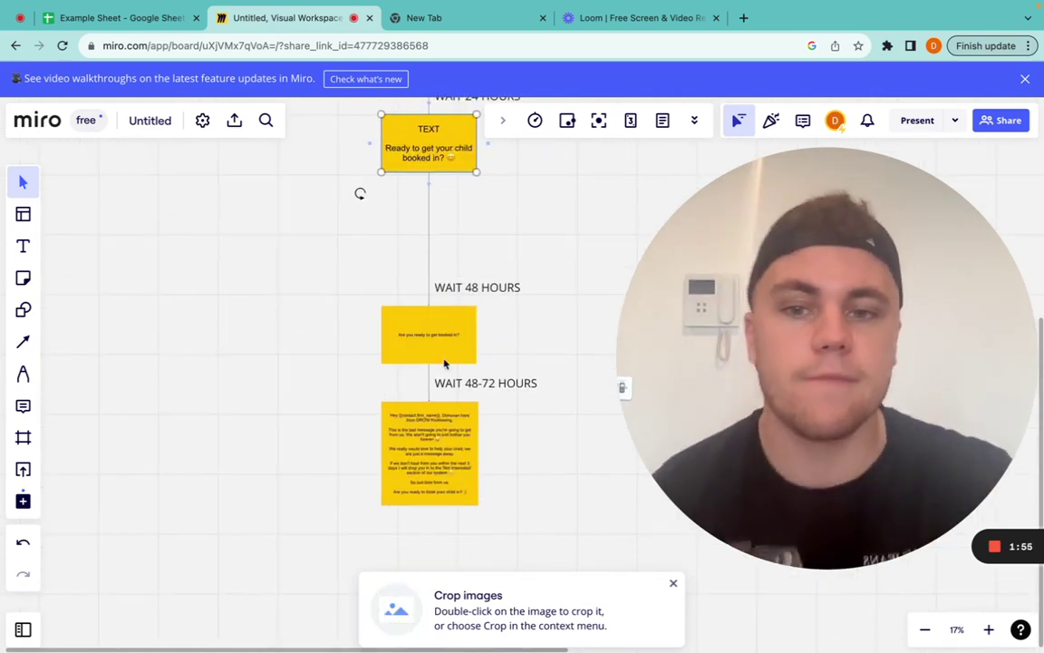
Read the last-message box at the end of the follow-up flowchart at a legible size
scroll(457, 312, "down", 2)
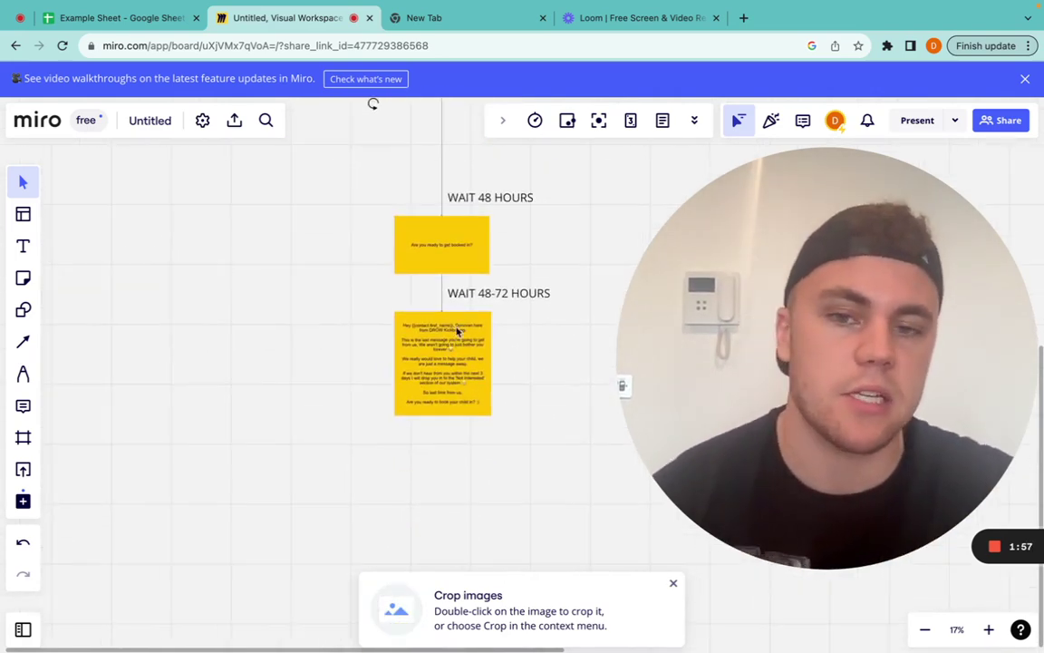
scroll(439, 344, "up", 5)
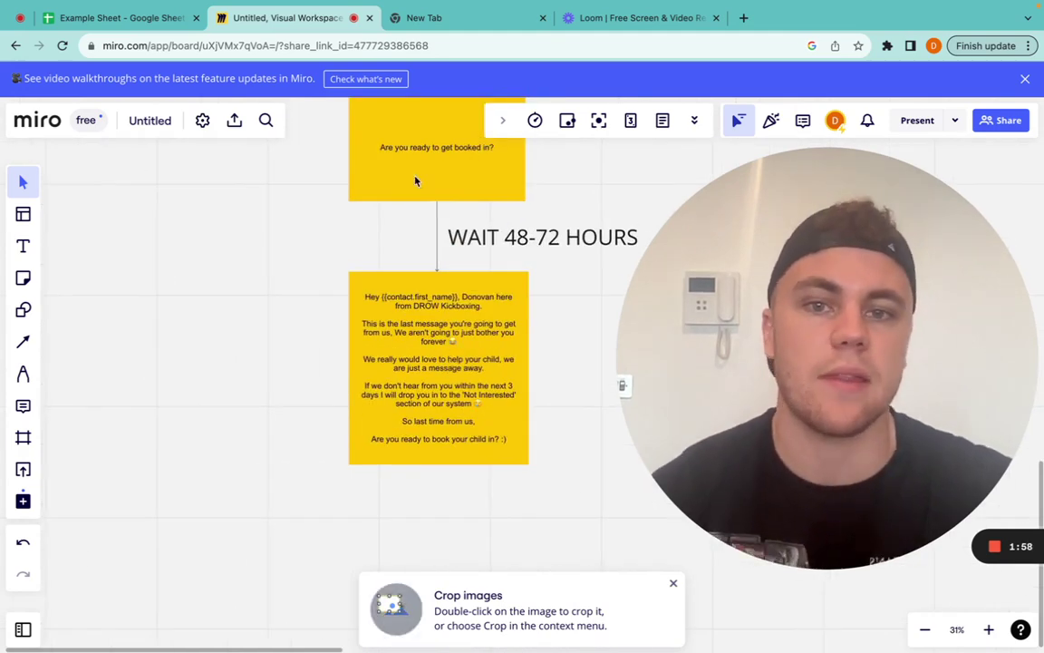
scroll(399, 362, "up", 5)
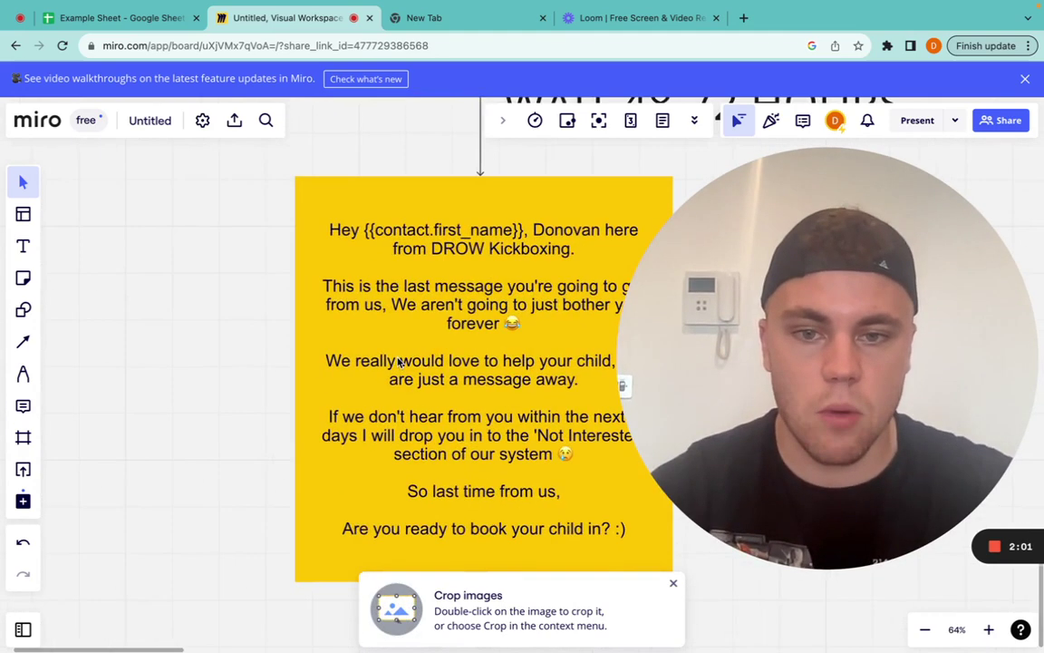
scroll(490, 343, "right", 2)
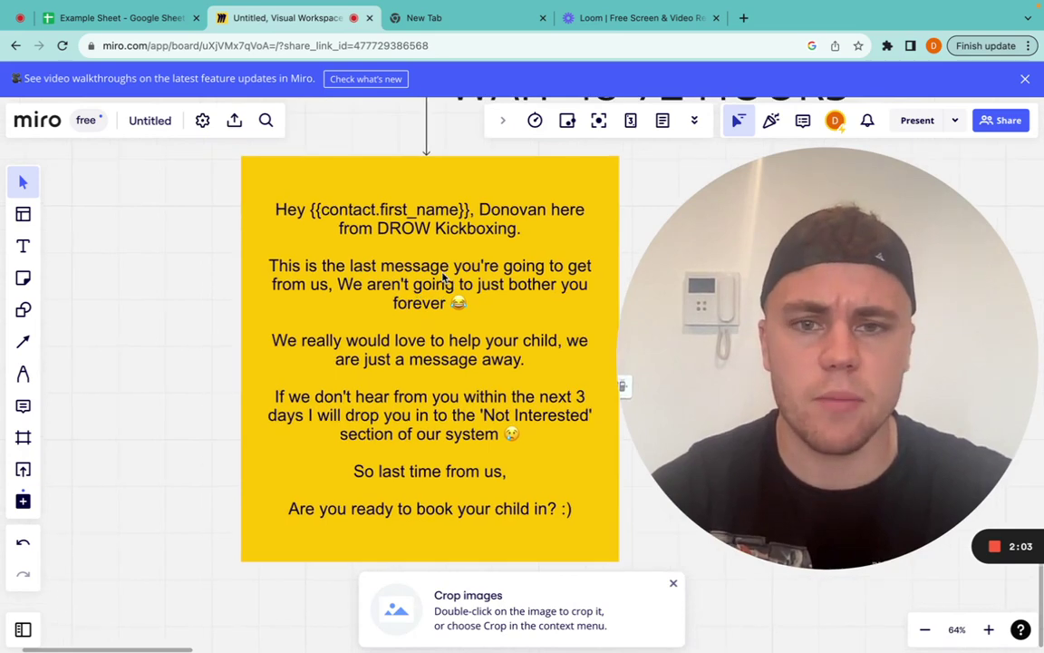
Review the follow-up flowchart as a whole again and deselect the "Ready to get your child booked in?" box
scroll(444, 278, "down", 5)
scroll(444, 278, "up", 3)
scroll(443, 278, "up", 5)
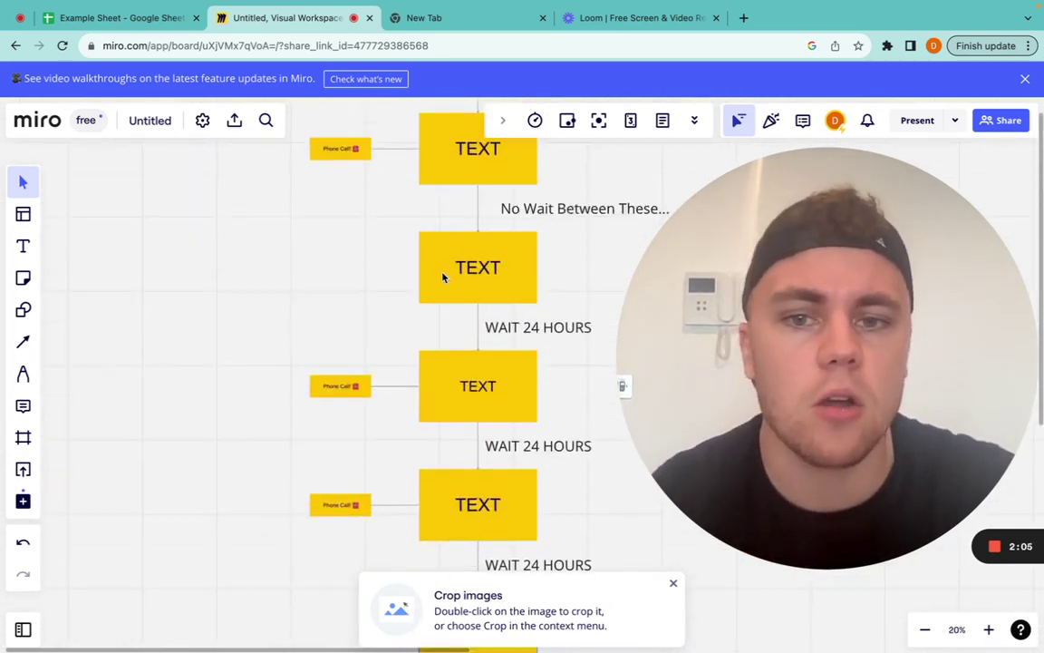
scroll(443, 275, "down", 1)
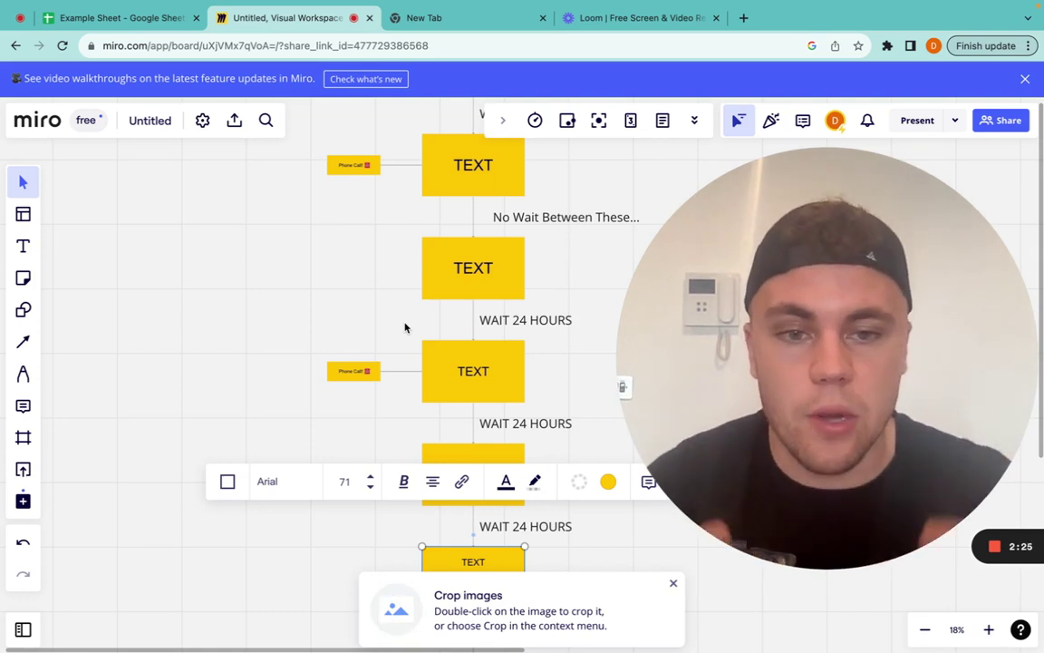
scroll(499, 296, "down", 5)
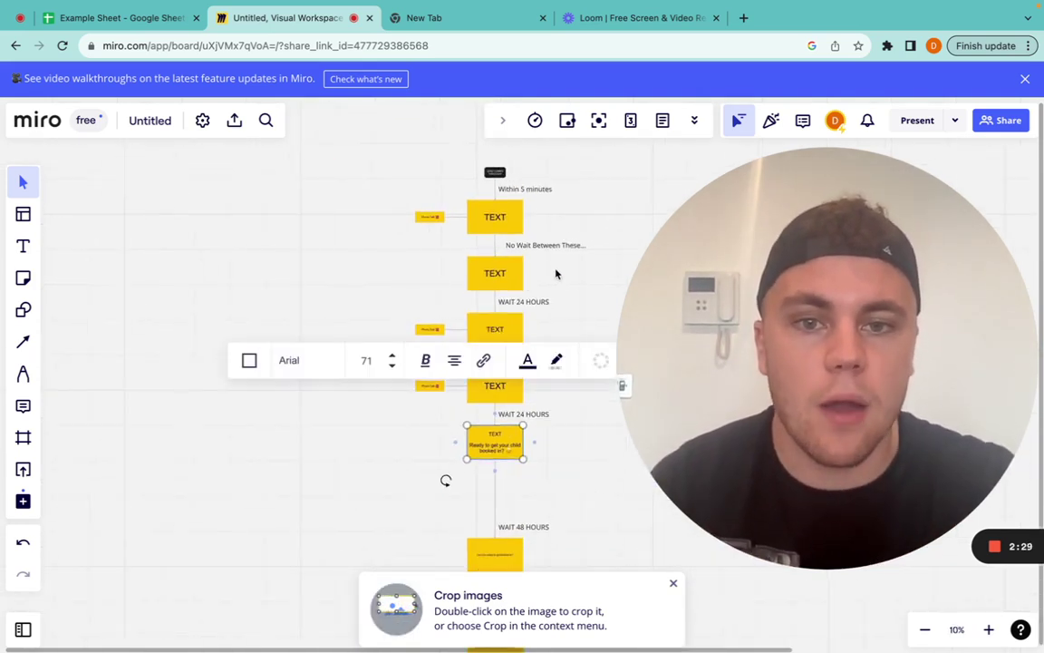
left_click(567, 274)
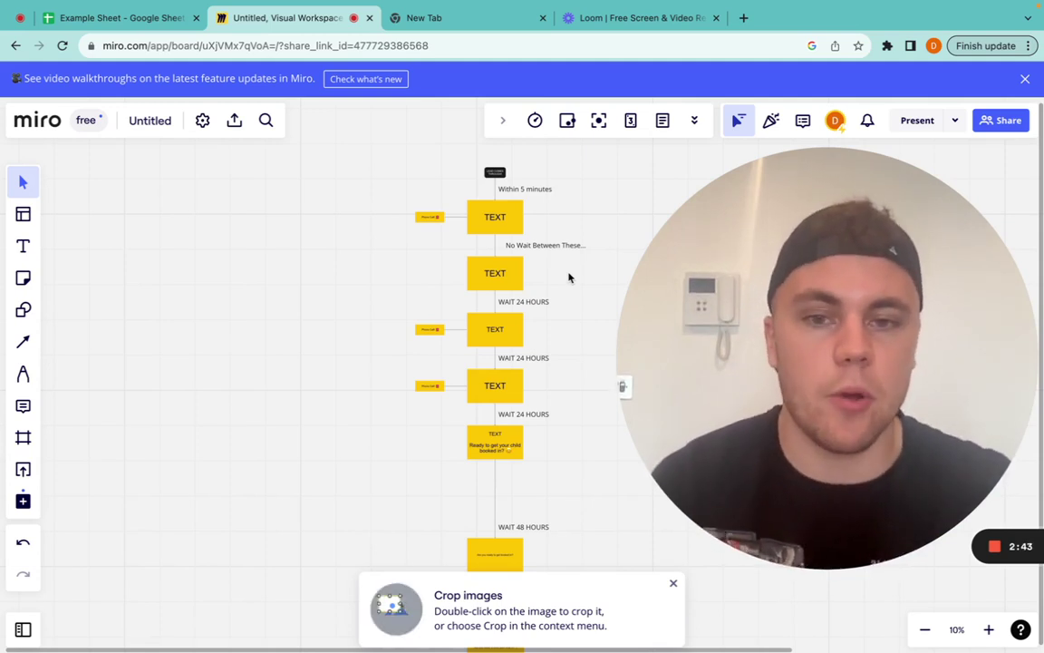
Examine the Zapier automation diagram on the same board and select its Zapier logo
left_click_drag(754, 350, 135, 347)
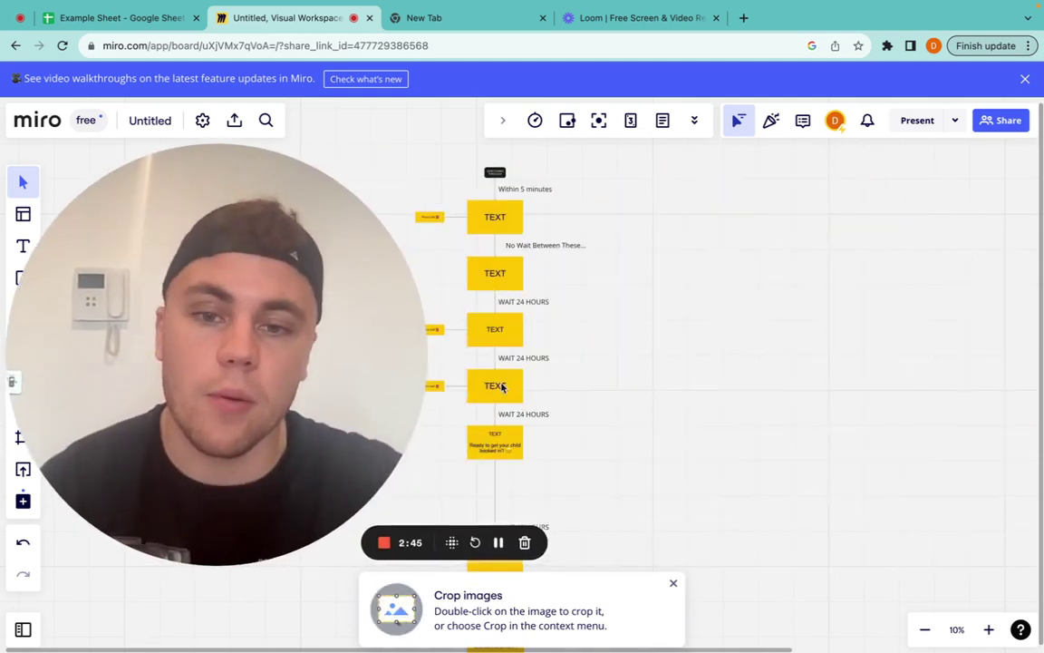
scroll(502, 385, "right", 3)
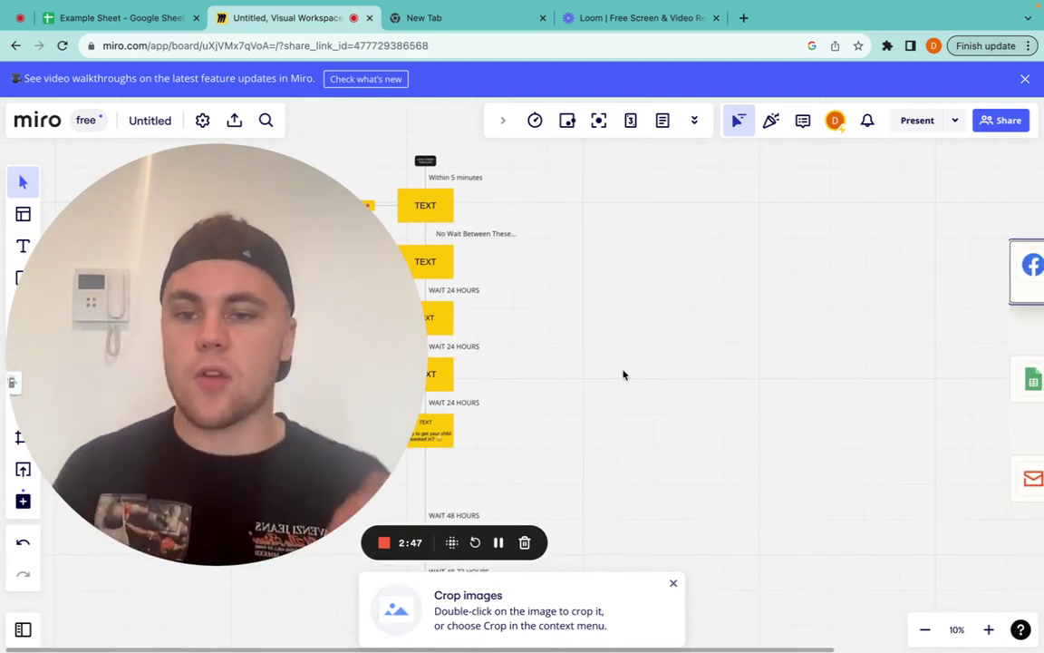
scroll(623, 375, "left", 5)
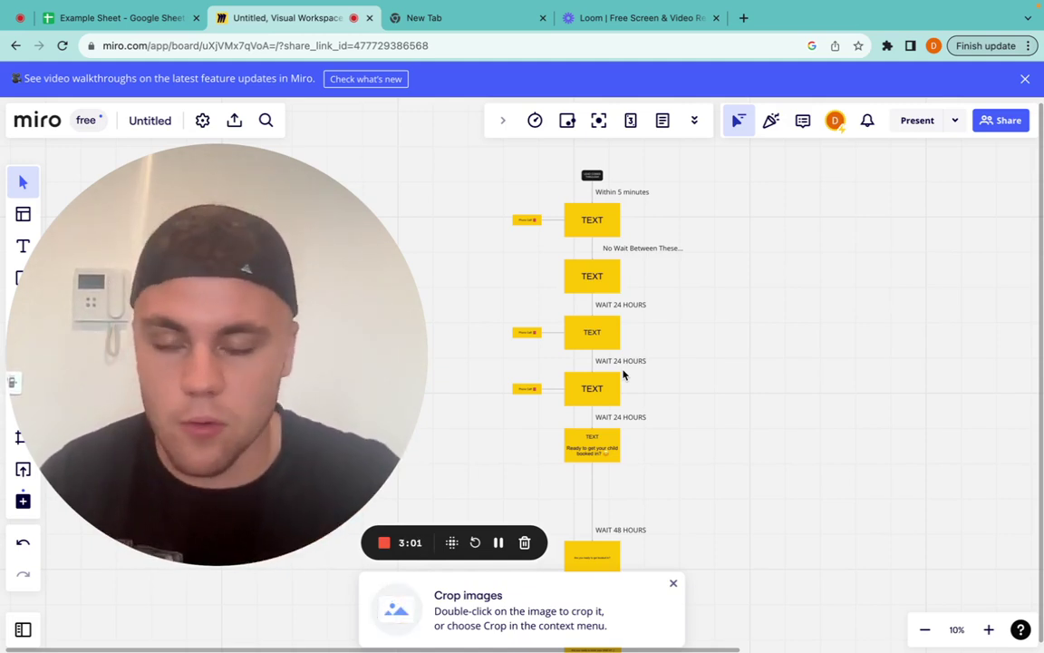
scroll(623, 374, "right", 15)
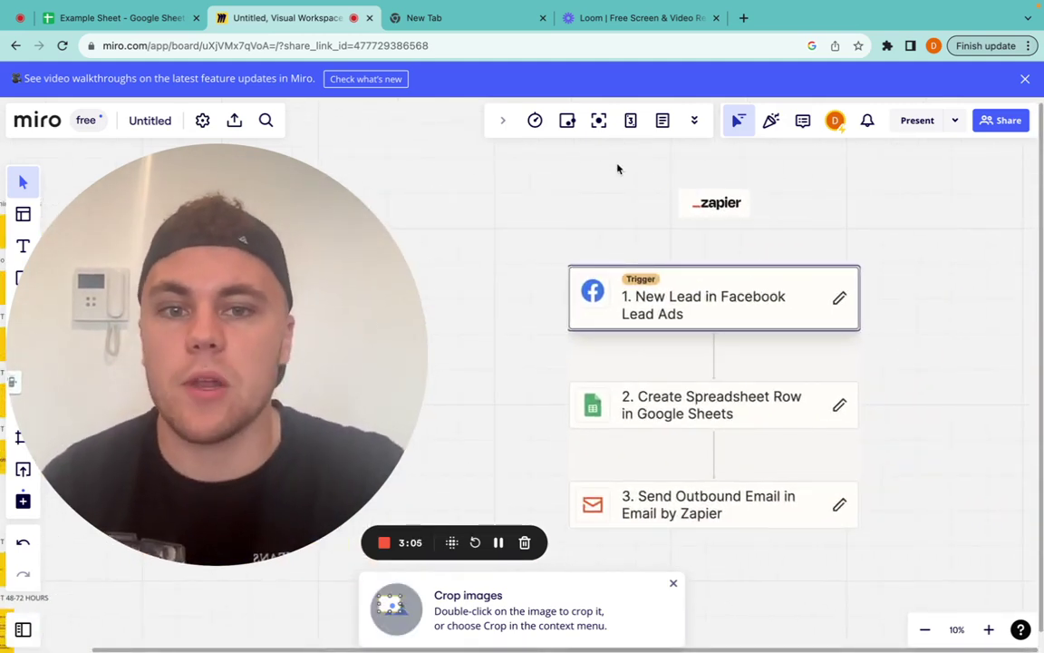
left_click_drag(580, 151, 772, 256)
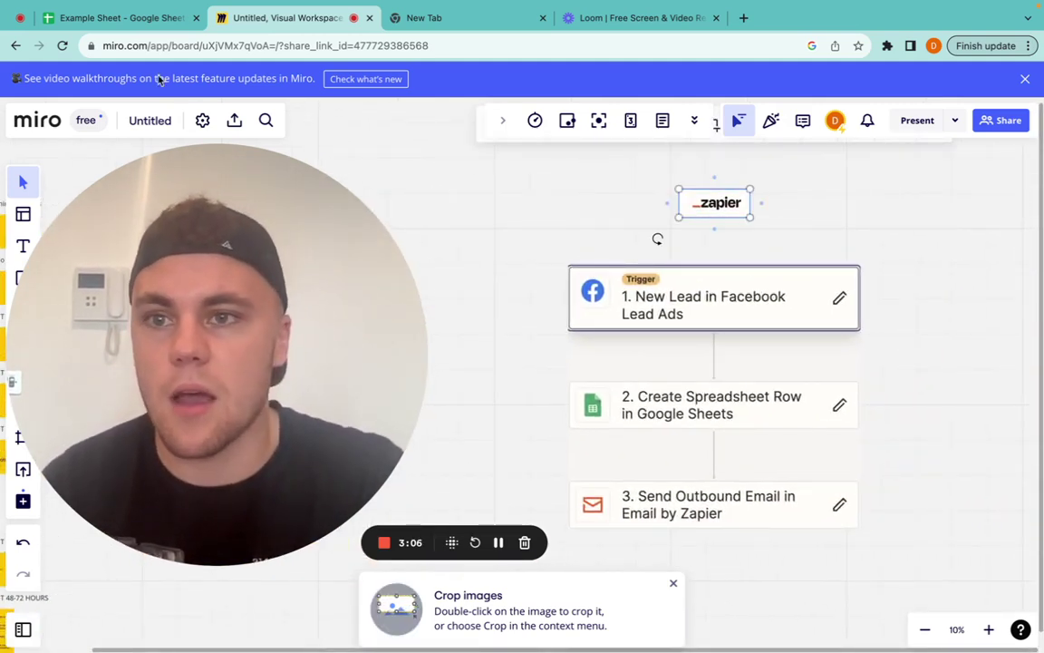
Switch back to the Example Sheet and review the lead names, phone numbers and email column
left_click(102, 11)
left_click_drag(52, 172, 50, 215)
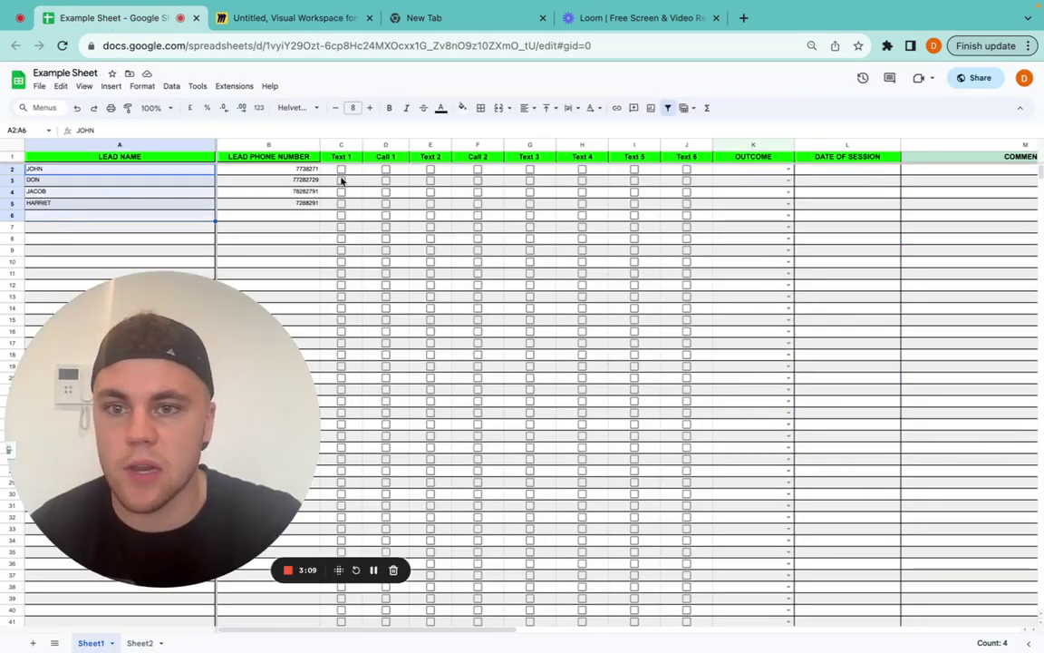
left_click_drag(299, 171, 299, 239)
scroll(711, 198, "right", 8)
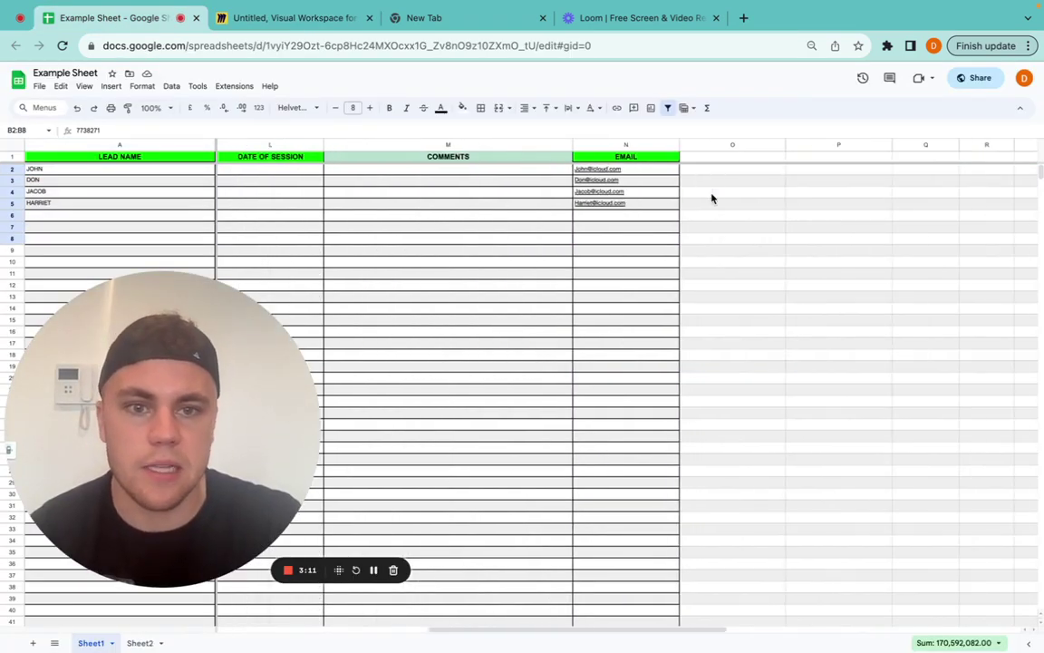
Highlight the four lead e-mails, then tick the Text 1 and Call 1 checkboxes for the leads in rows 2 to 5
left_click_drag(642, 169, 641, 214)
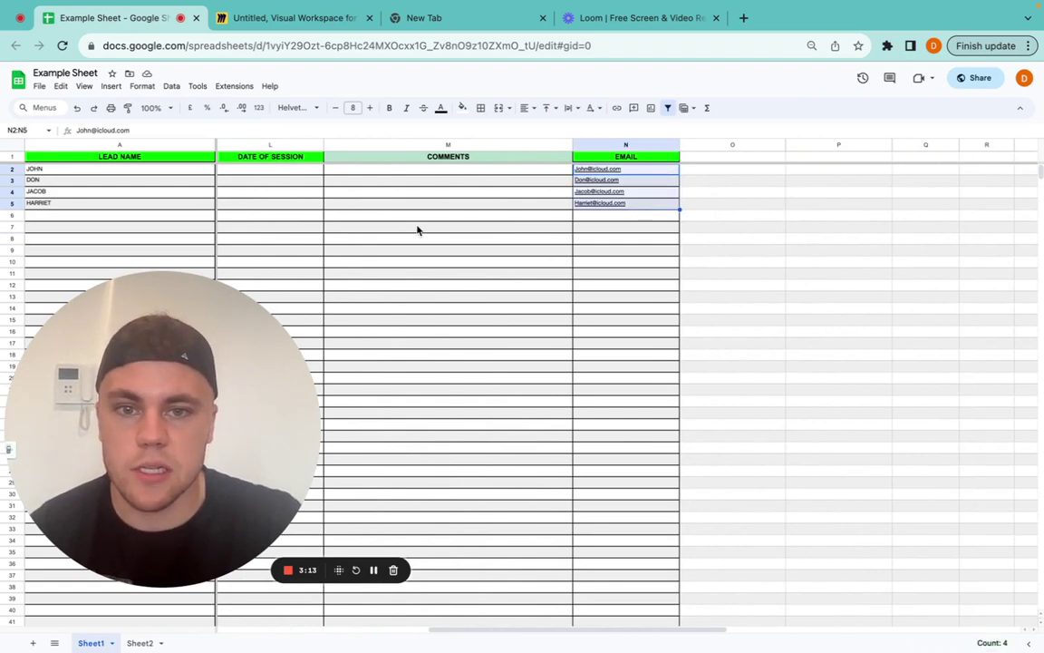
scroll(417, 229, "left", 8)
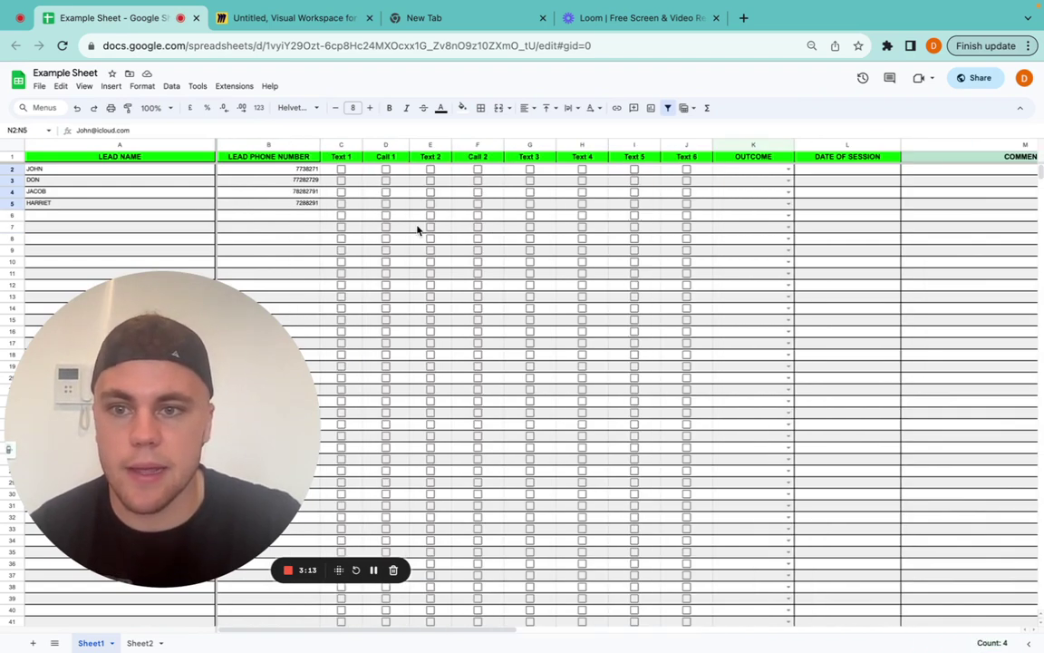
left_click(342, 169)
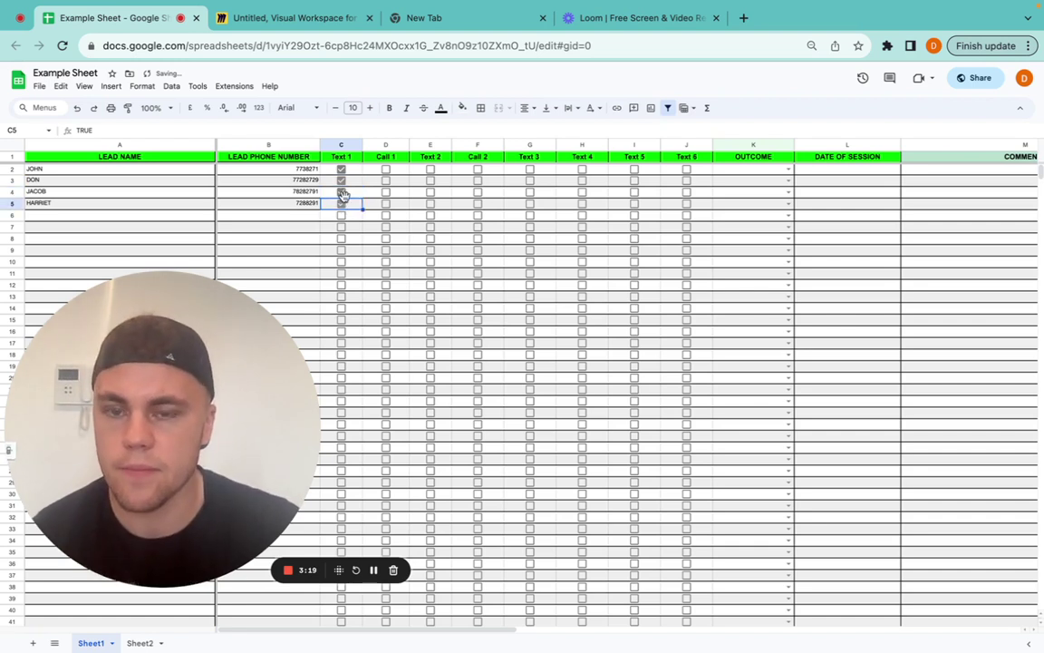
left_click(386, 170)
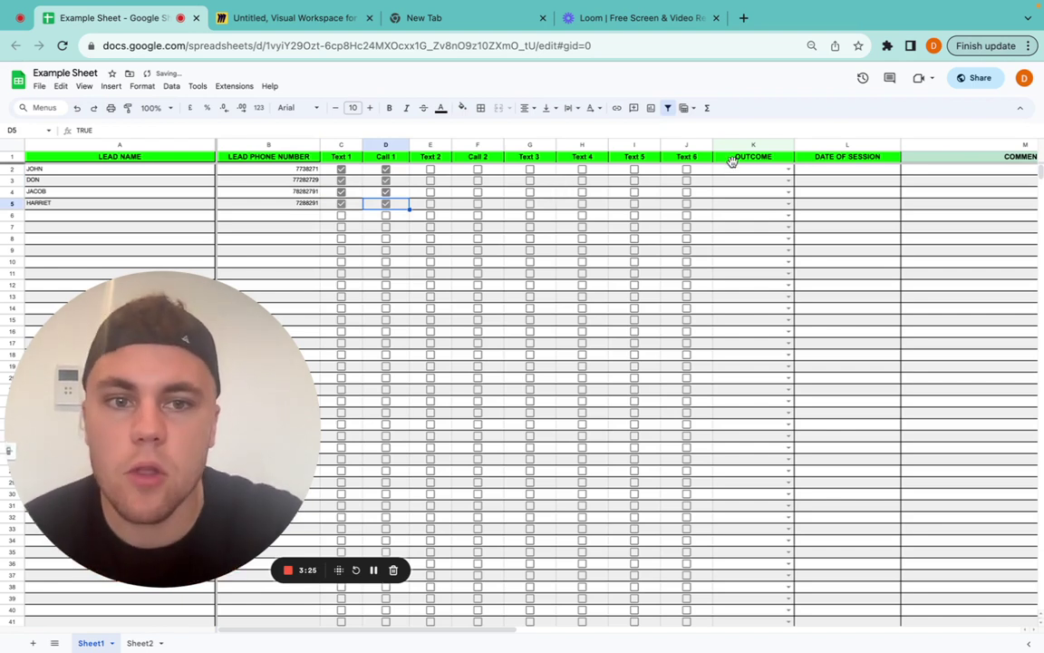
Set the outcome of the leads in rows 2, 3 and 4 to NO ANSWER
left_click(789, 171)
left_click(773, 184)
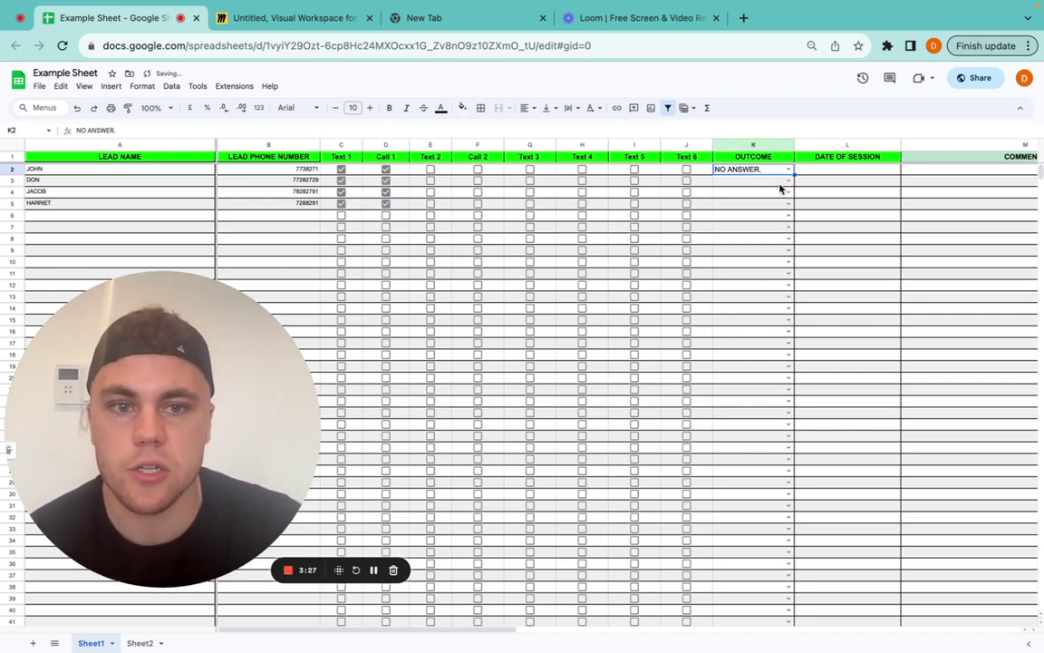
left_click(788, 181)
left_click(763, 194)
left_click(788, 193)
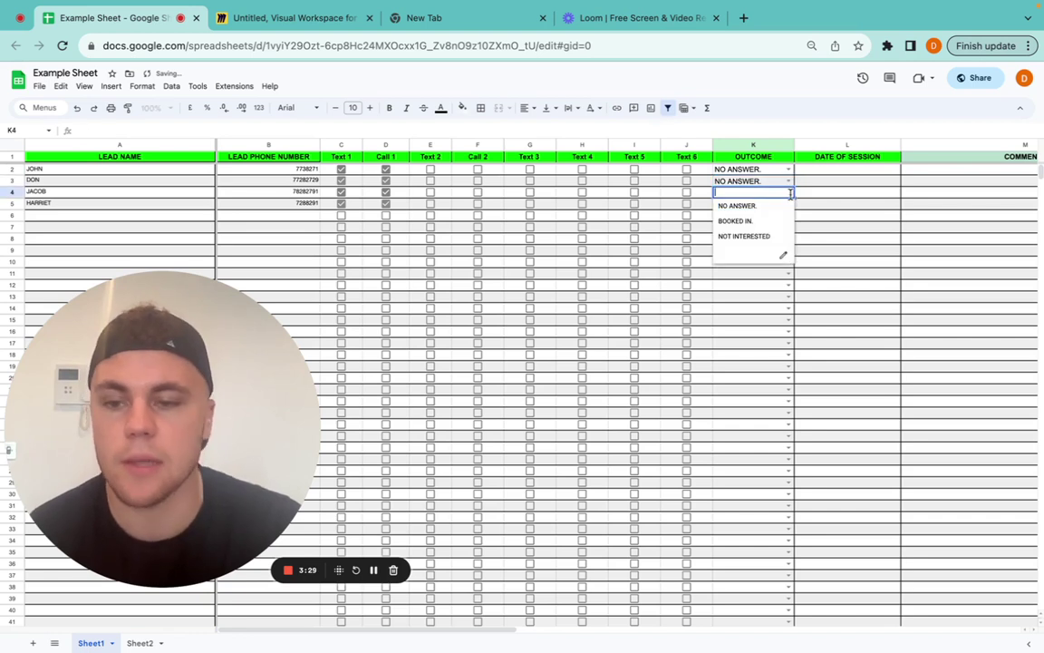
left_click(769, 207)
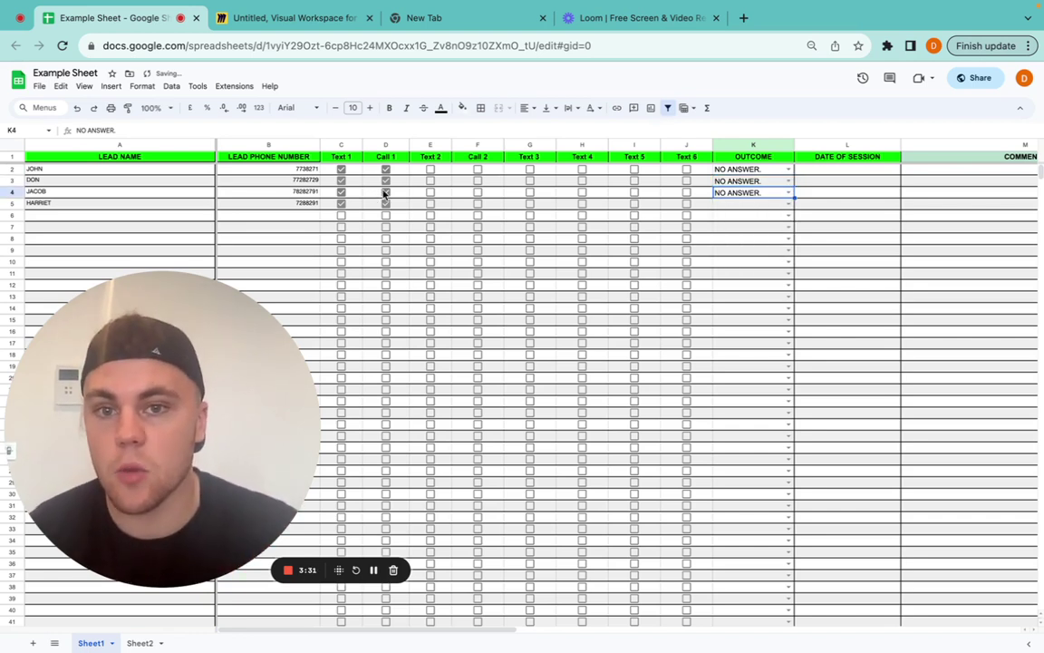
Tick the Text 2 checkbox for the leads in rows 2 to 5
left_click(432, 169)
left_click(432, 181)
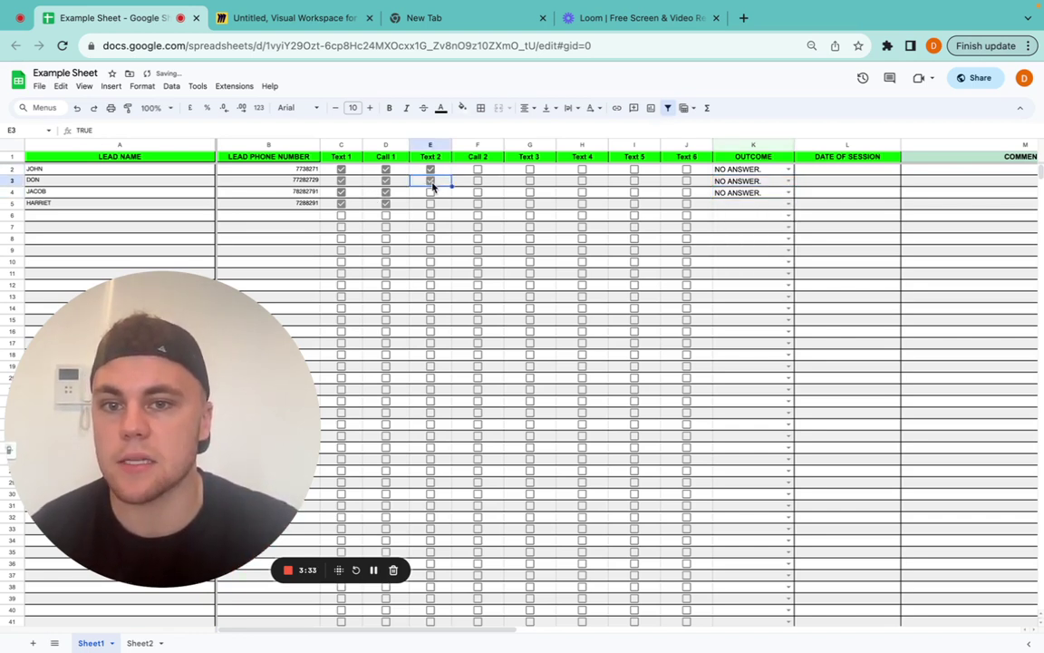
left_click(430, 191)
left_click(432, 205)
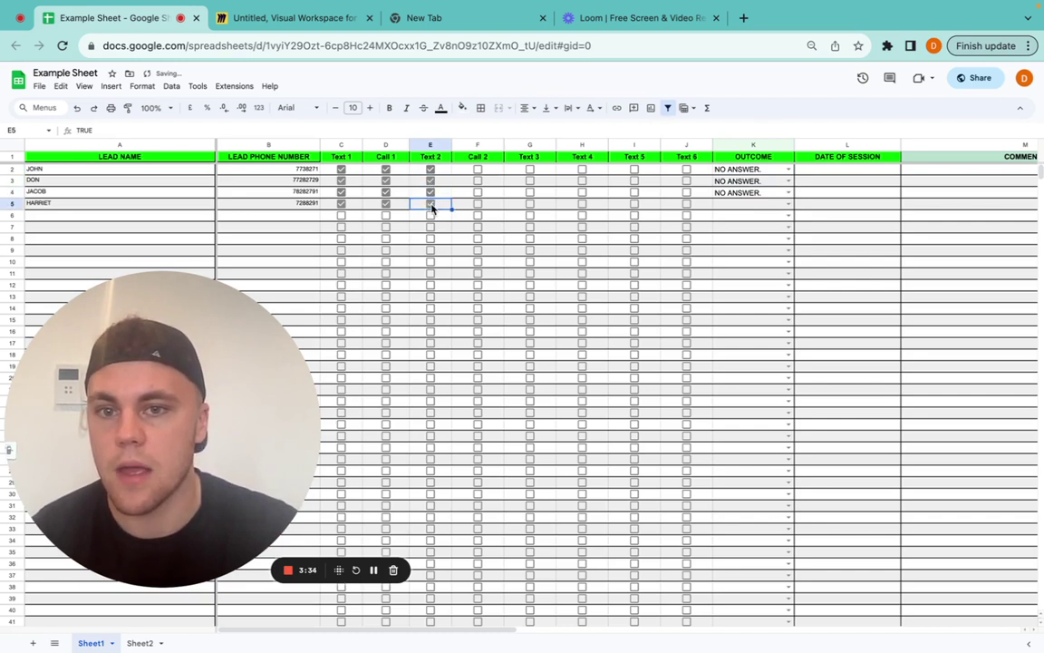
Enter a new lead's name and phone number in row 6 and tick its Text 1 and Call 1 checkboxes
left_click(105, 218)
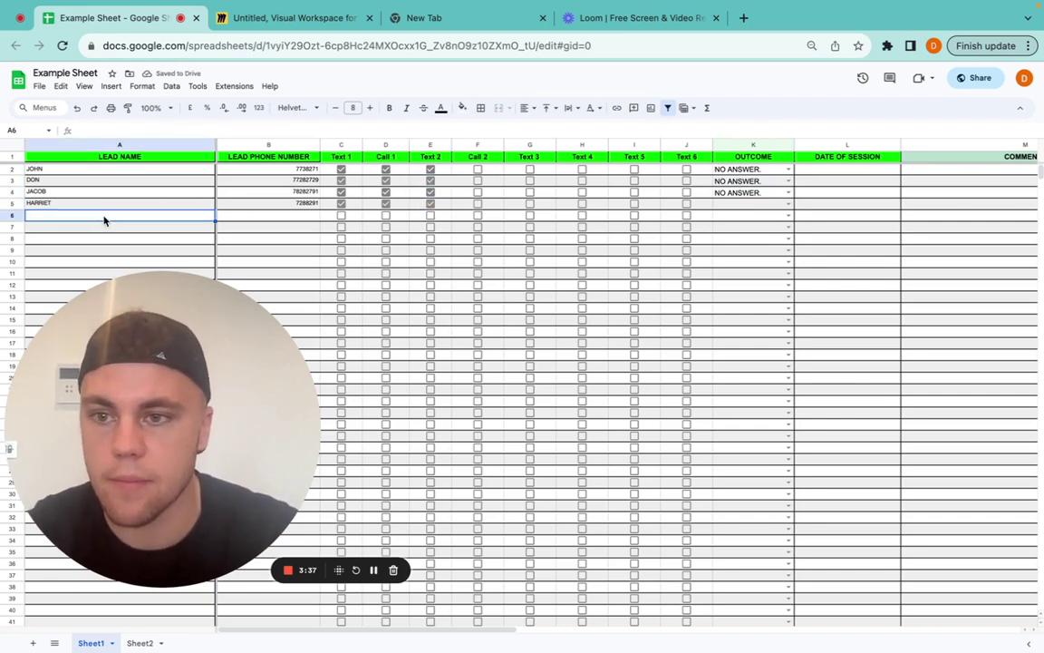
type("Harry")
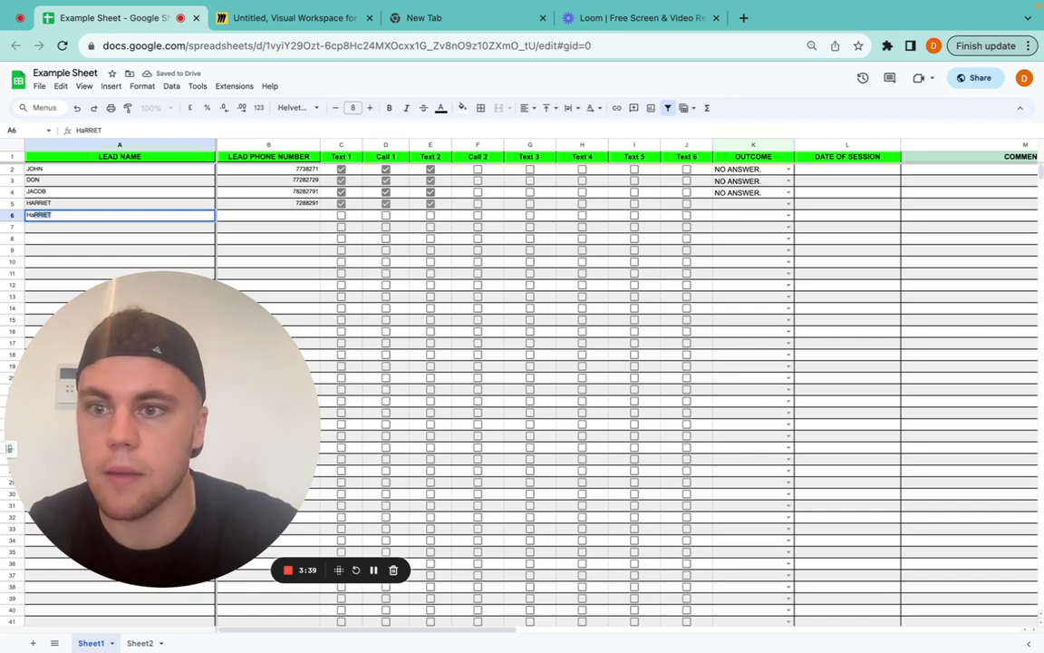
left_click(261, 215)
type("637892")
key("Return")
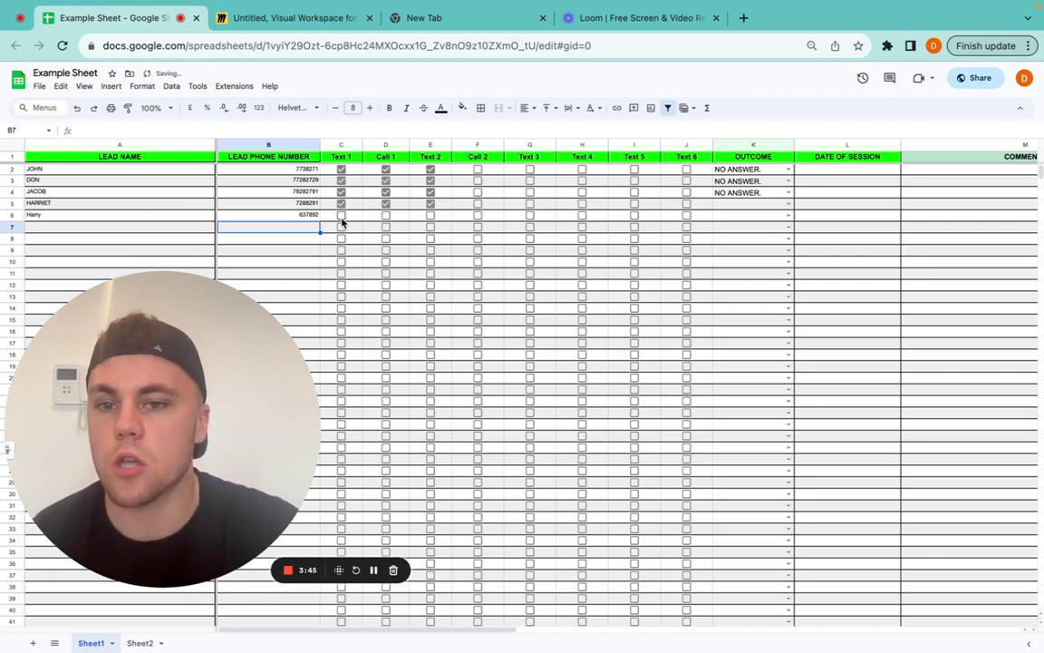
left_click(342, 216)
left_click(386, 216)
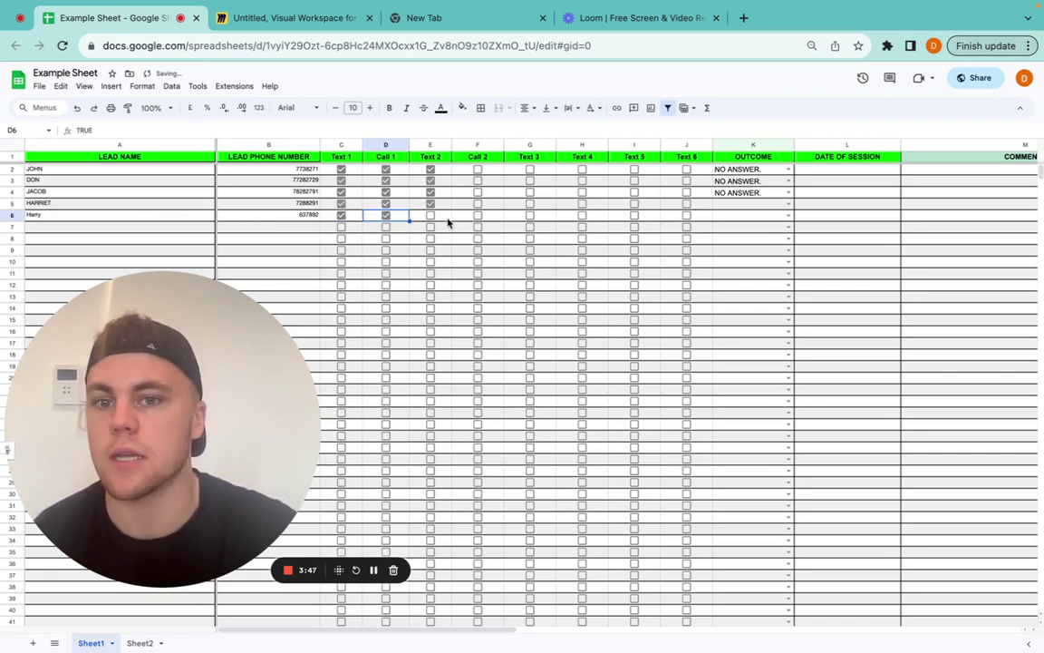
Set the outcome of the row 5 lead to NOT INTERESTED and fill the whole of row 6 with red
left_click(786, 204)
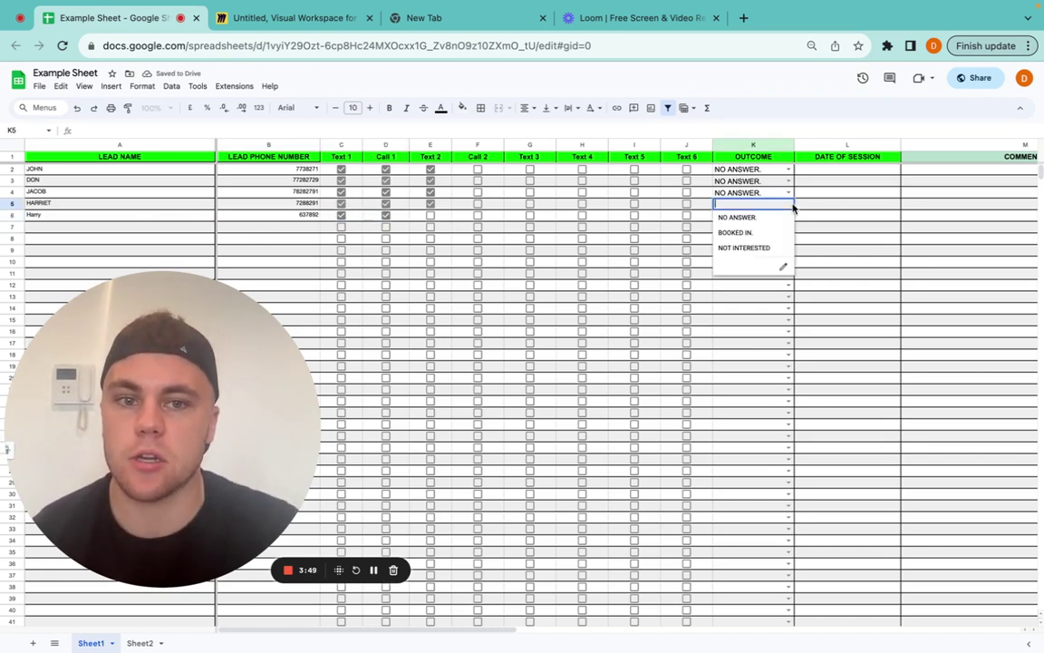
left_click(746, 247)
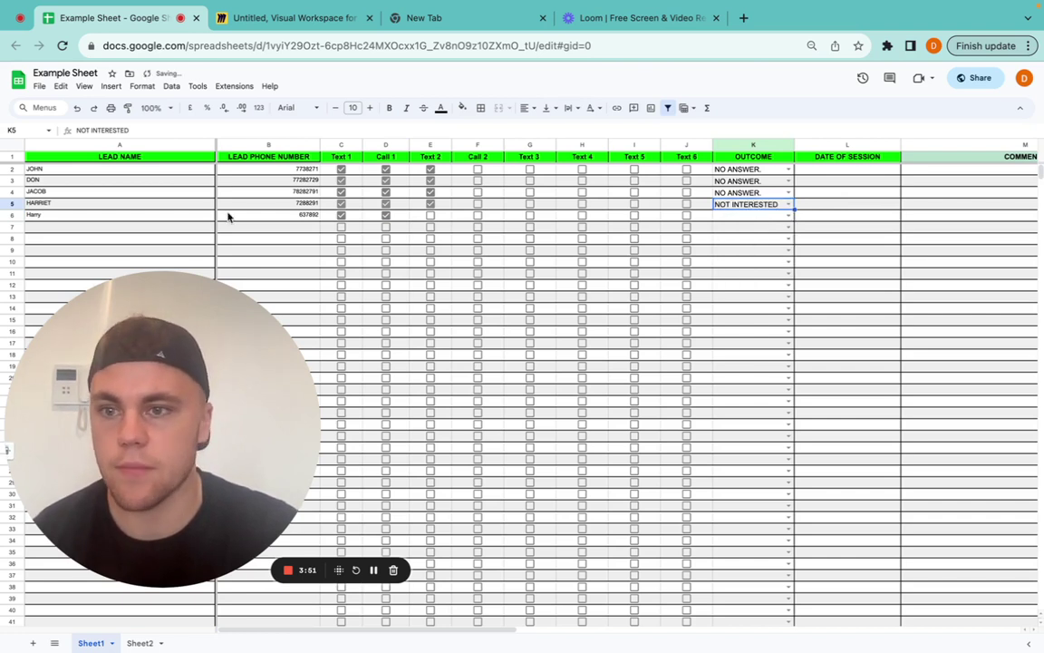
left_click(11, 216)
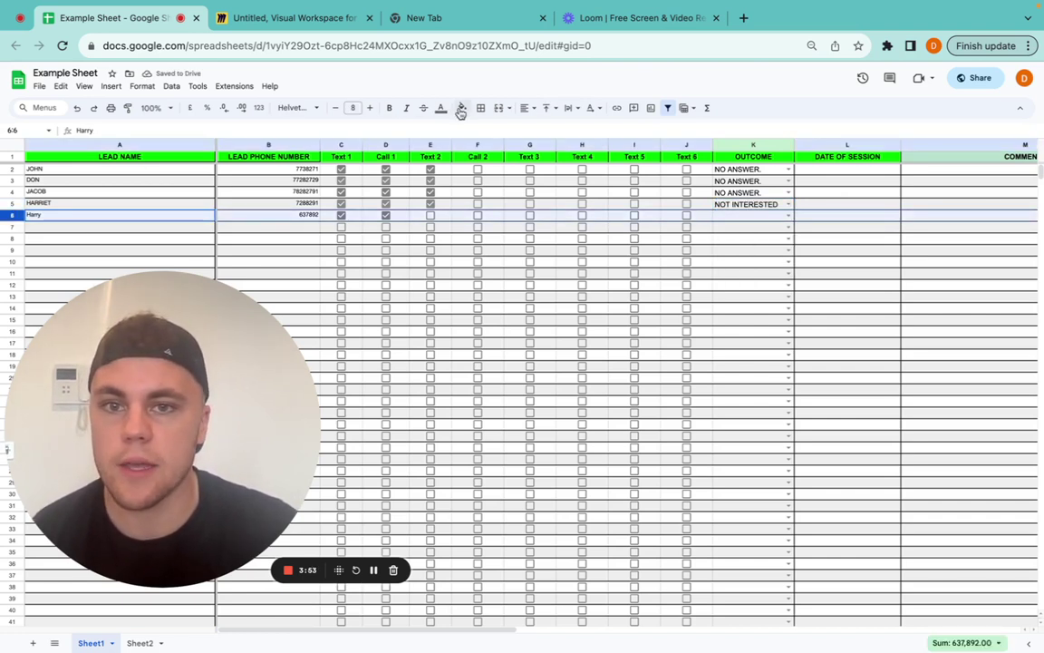
left_click(463, 108)
left_click(477, 158)
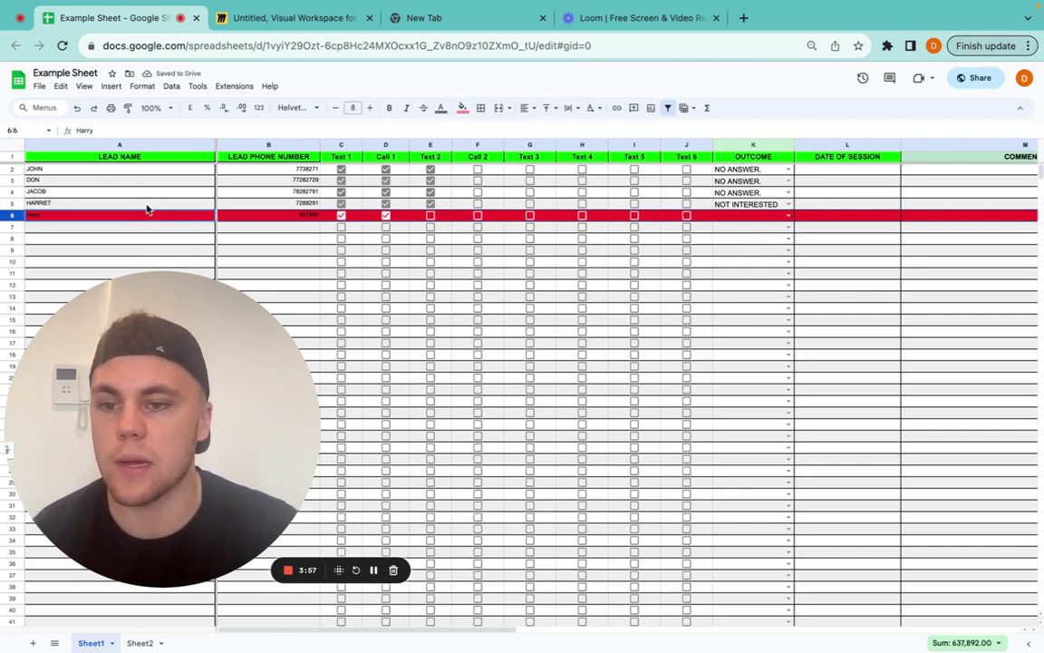
Enter another lead's name and phone number in row 7 and tick its Text 1 and Call 1 checkboxes
left_click(119, 232)
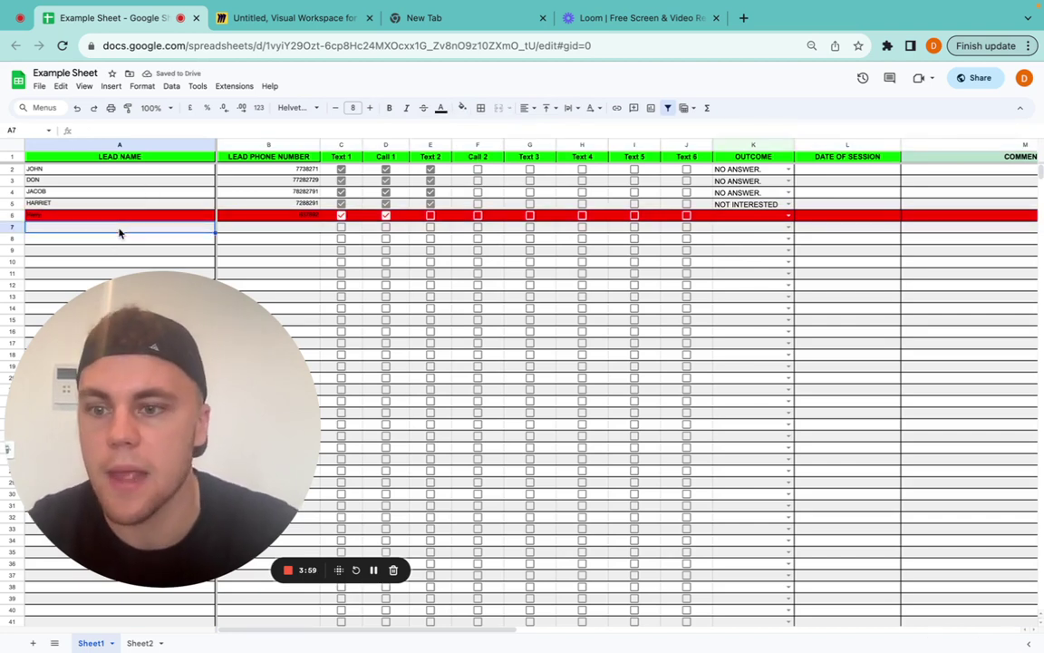
type("Jake")
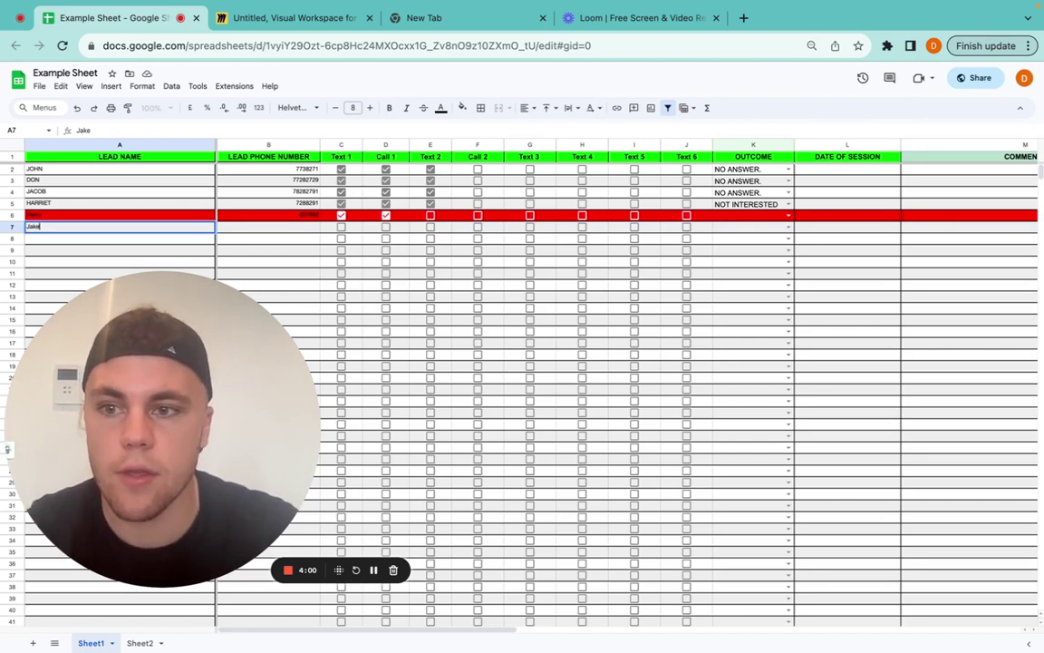
key("Return")
left_click(284, 228)
type("5628919")
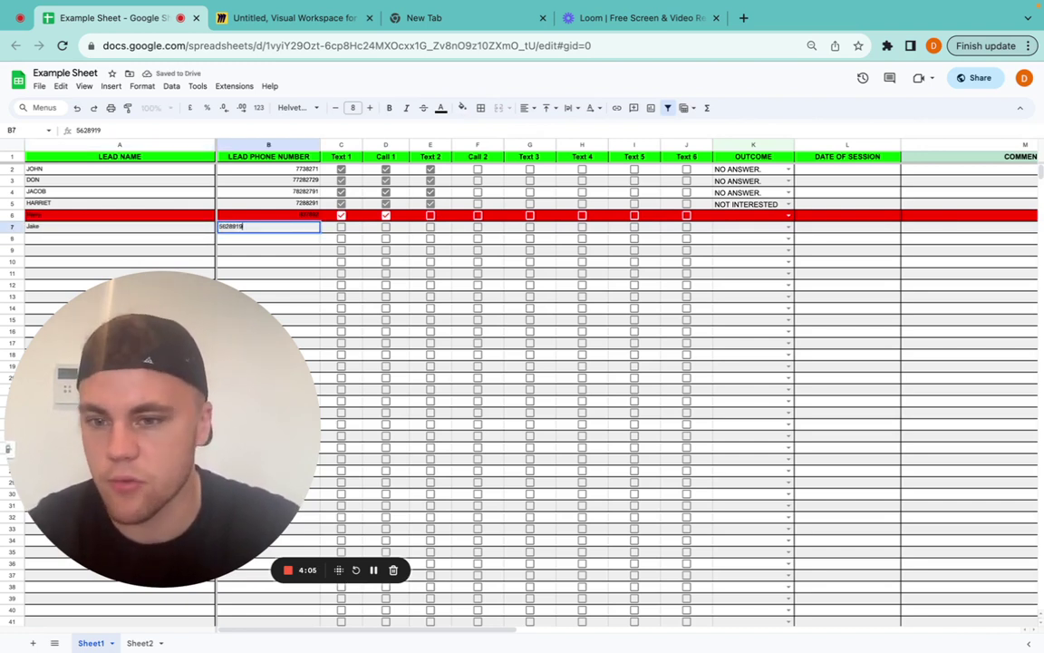
key("Return")
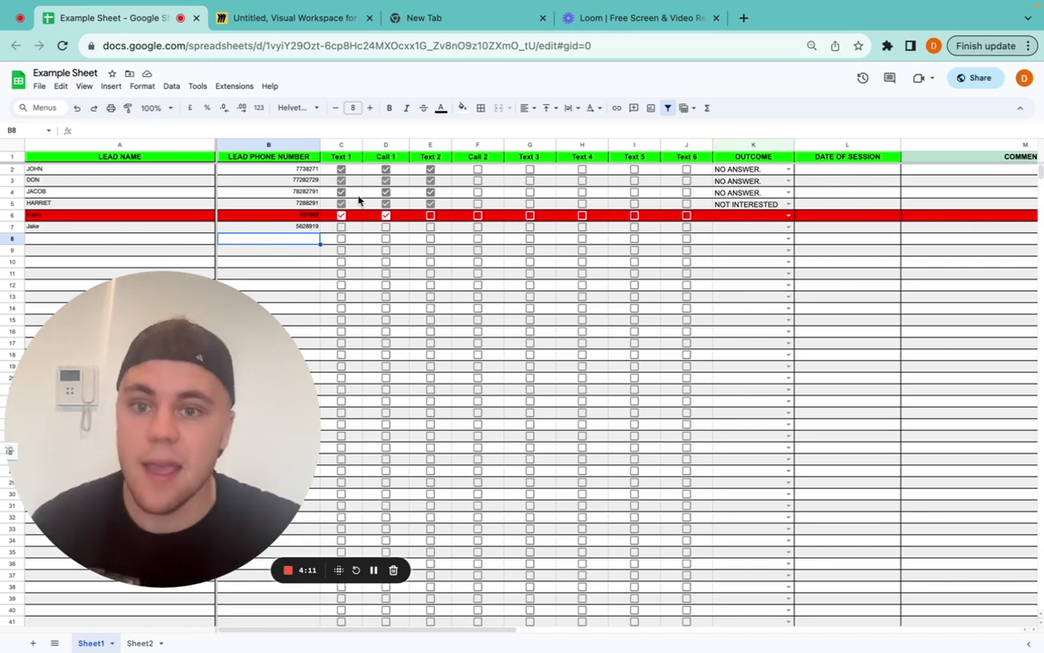
left_click(340, 228)
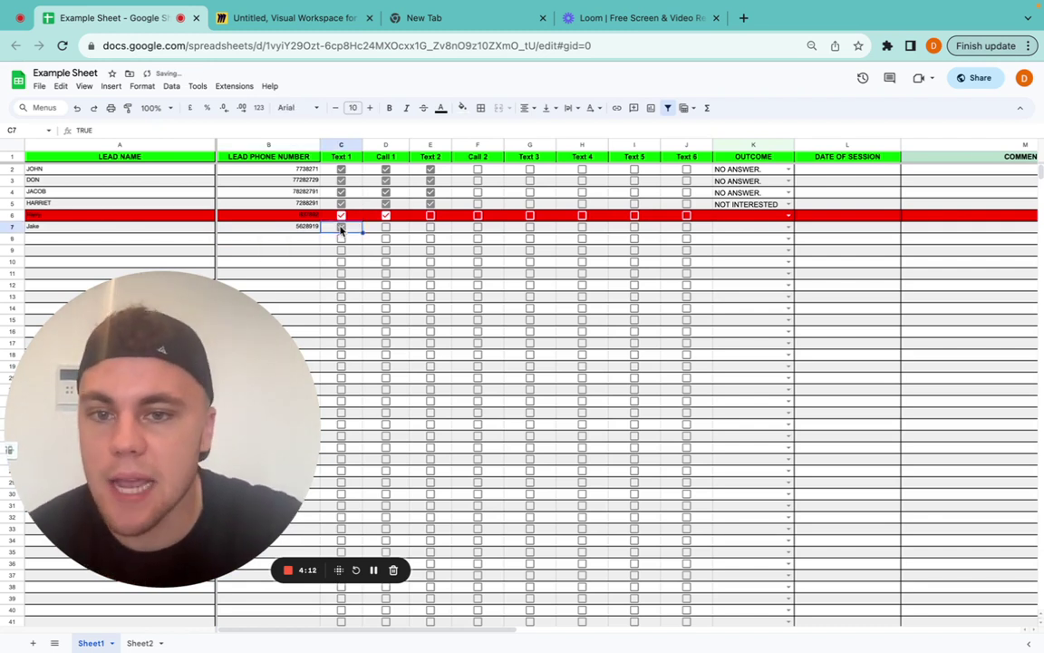
left_click(386, 230)
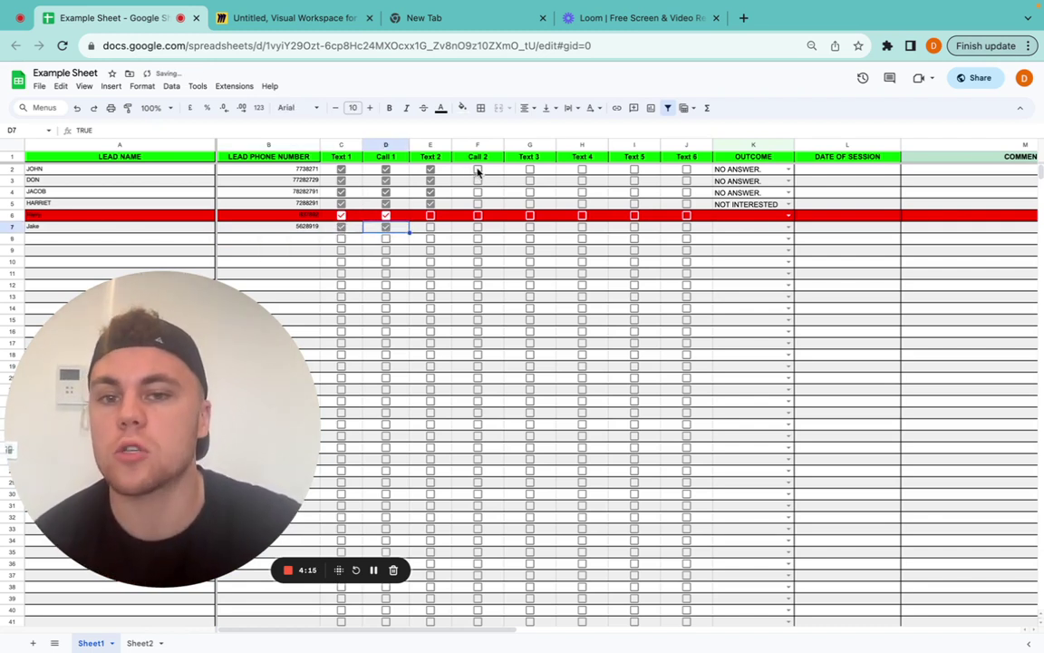
Tick the Call 2 and Text 3 checkboxes for the leads in rows 2 to 5
left_click(478, 170)
left_click(477, 180)
left_click(478, 192)
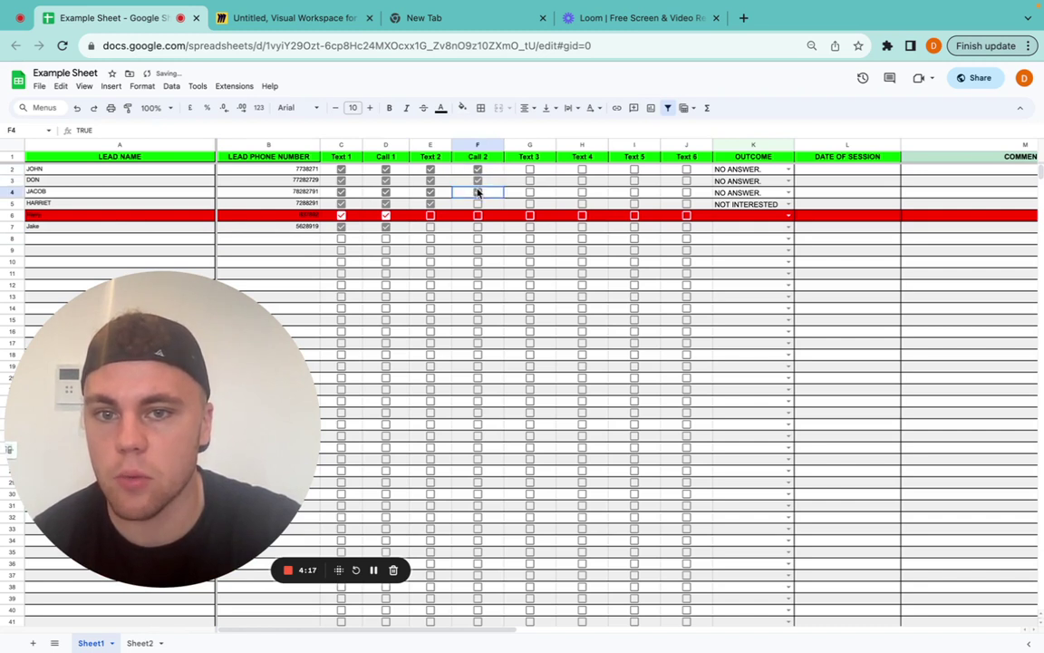
left_click(478, 205)
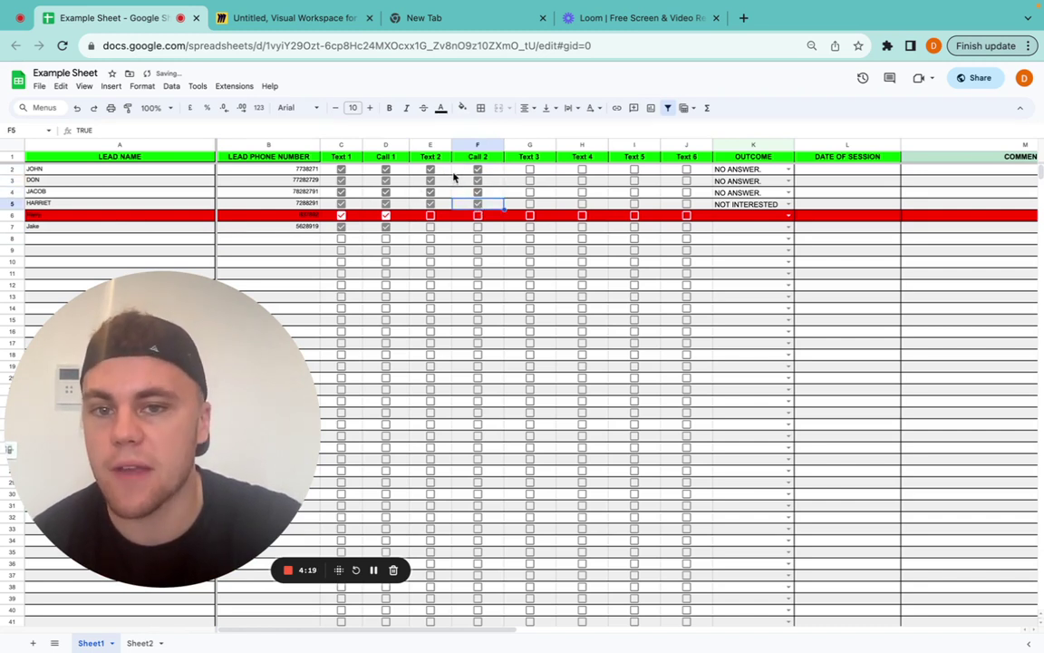
left_click(531, 170)
left_click(531, 181)
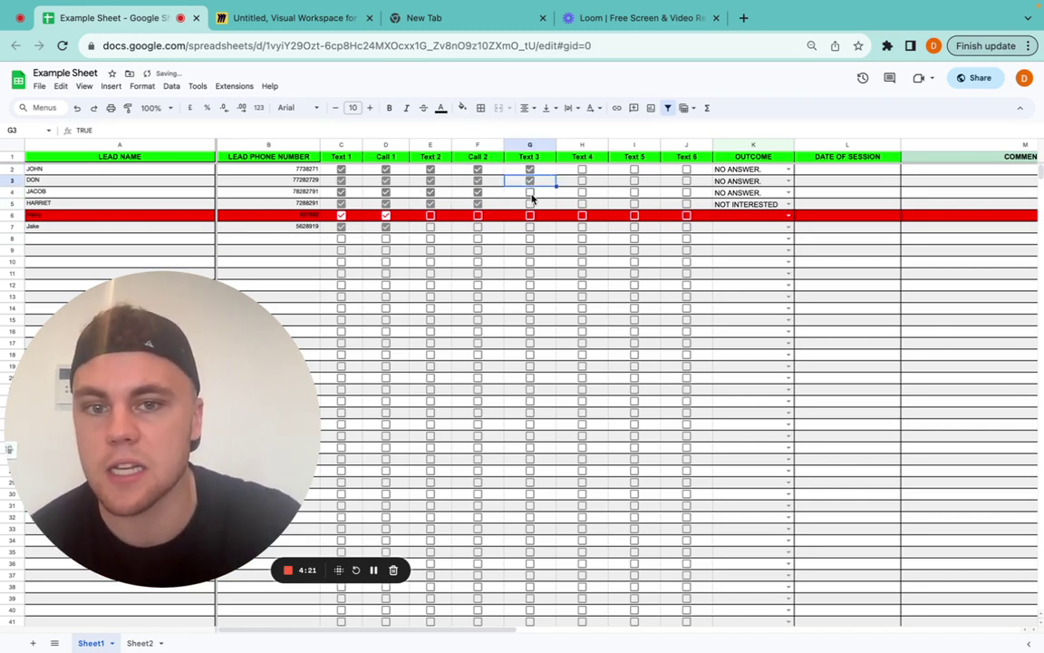
left_click(530, 192)
left_click(530, 204)
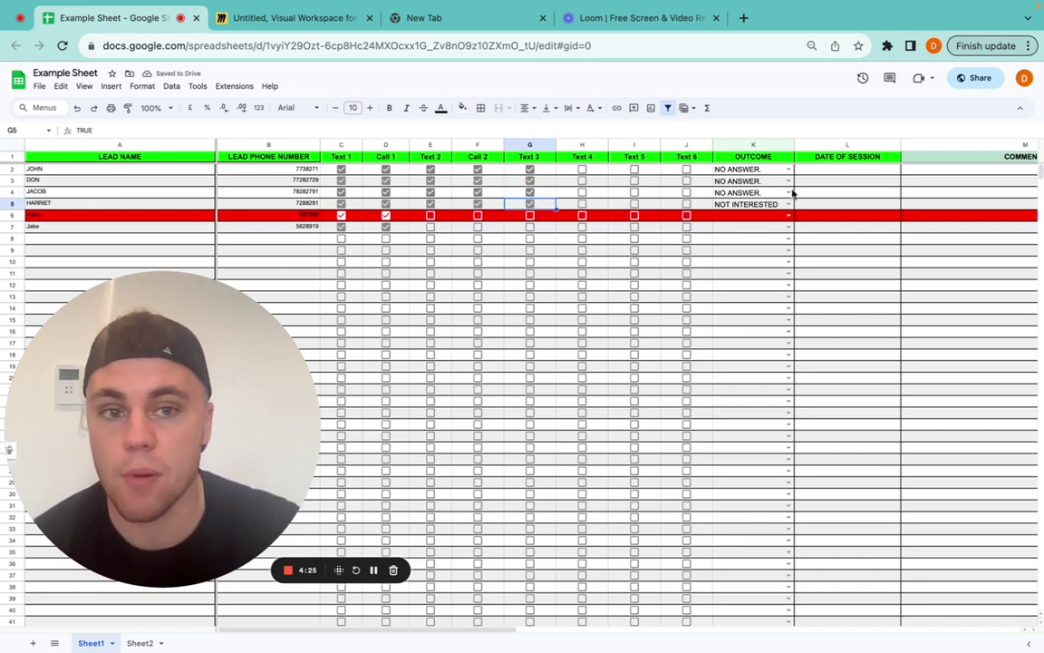
Set the outcome of the row 2 lead to BOOKED IN. and its date of session to 15 September
left_click(788, 170)
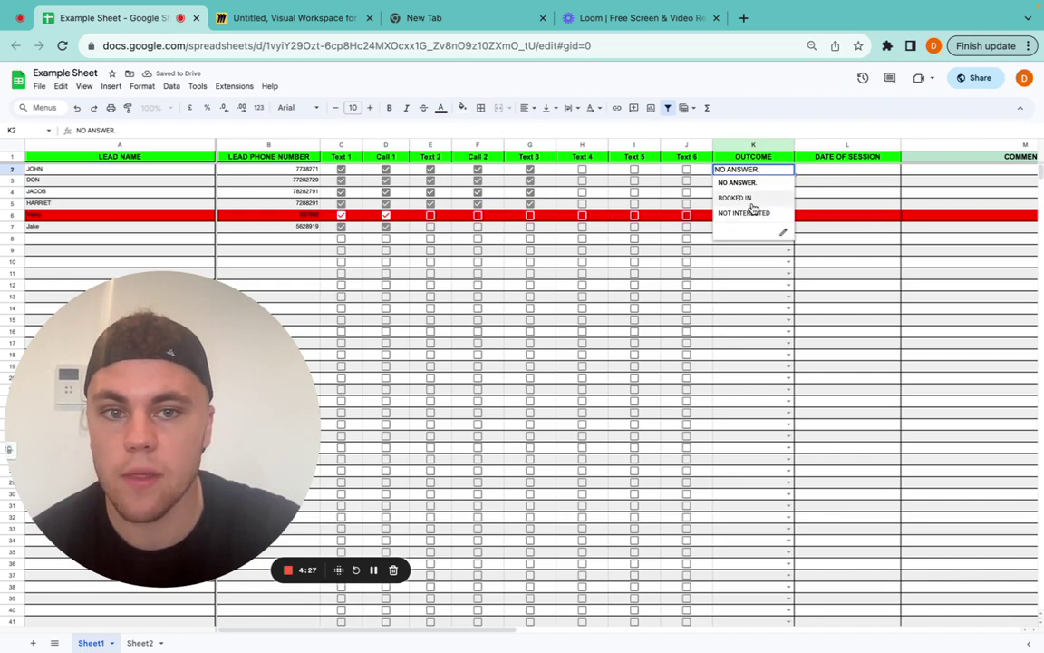
left_click(755, 287)
left_click(788, 169)
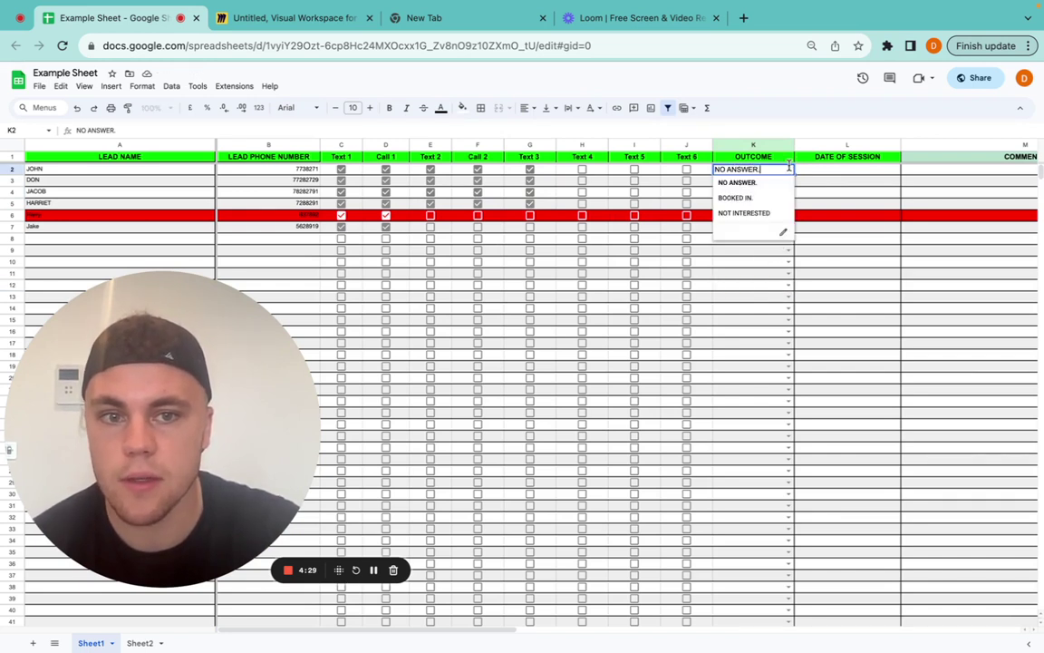
left_click(742, 199)
left_click(841, 172)
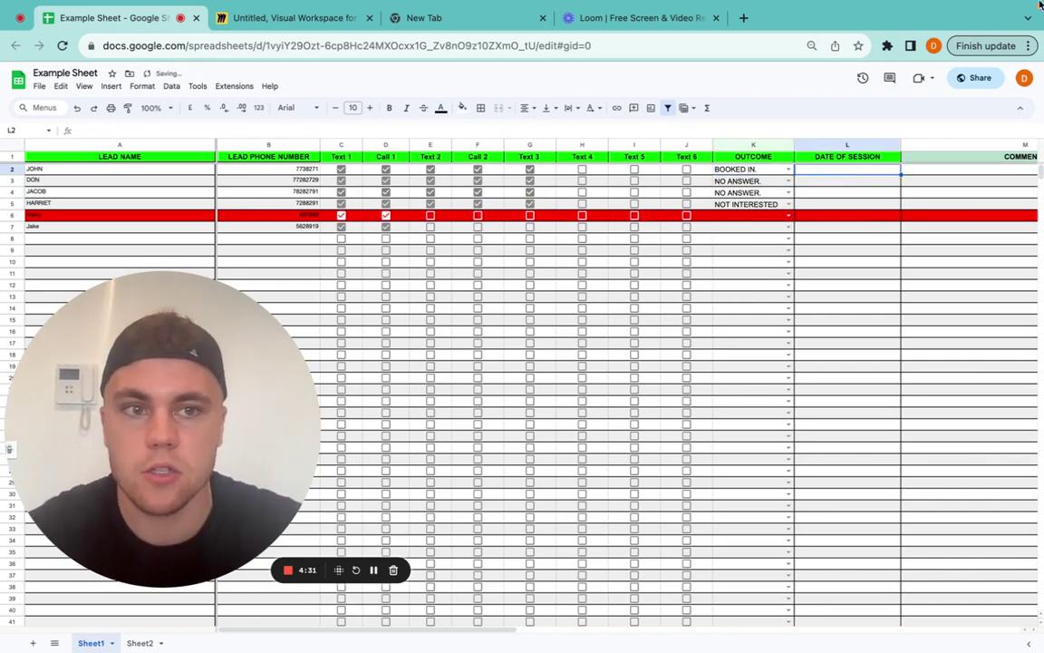
type("15 spet")
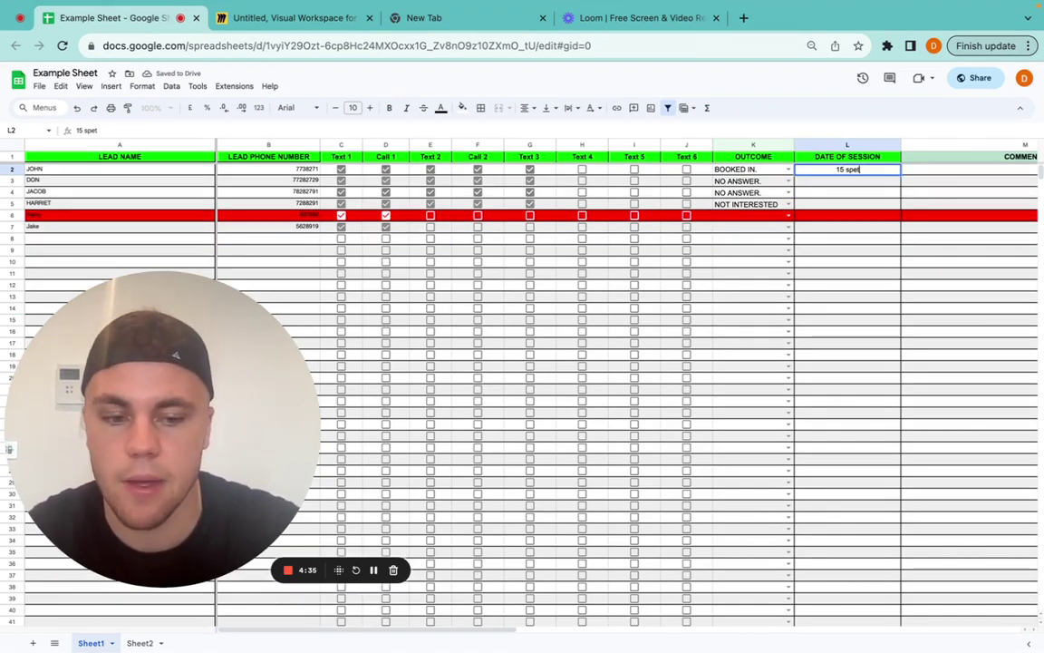
key("BackSpace")
key("BackSpace")
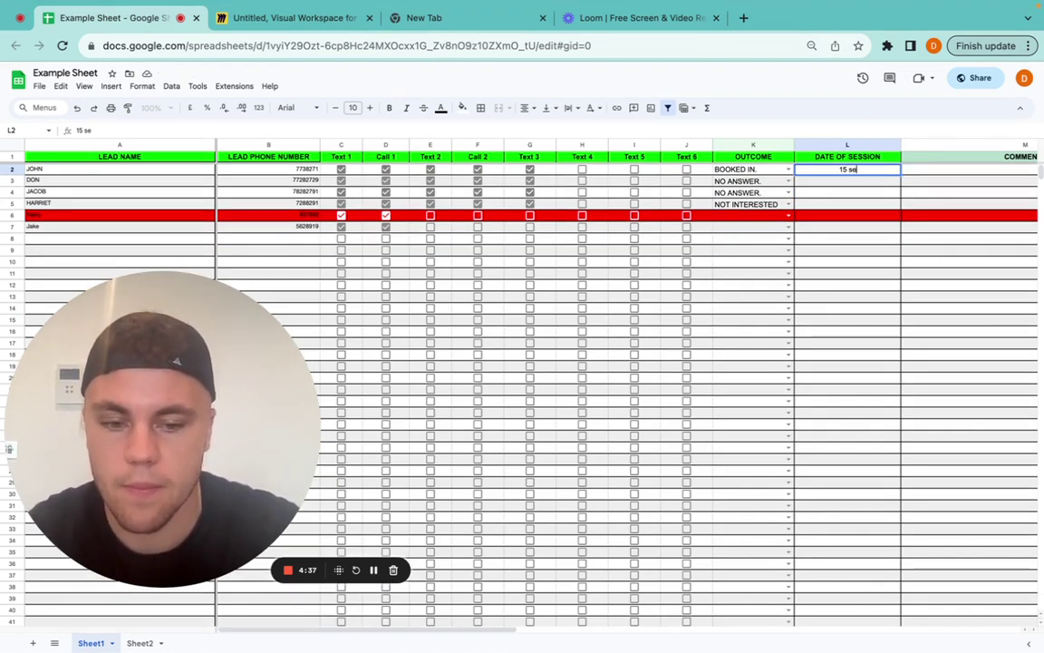
type("ptember")
key("Return")
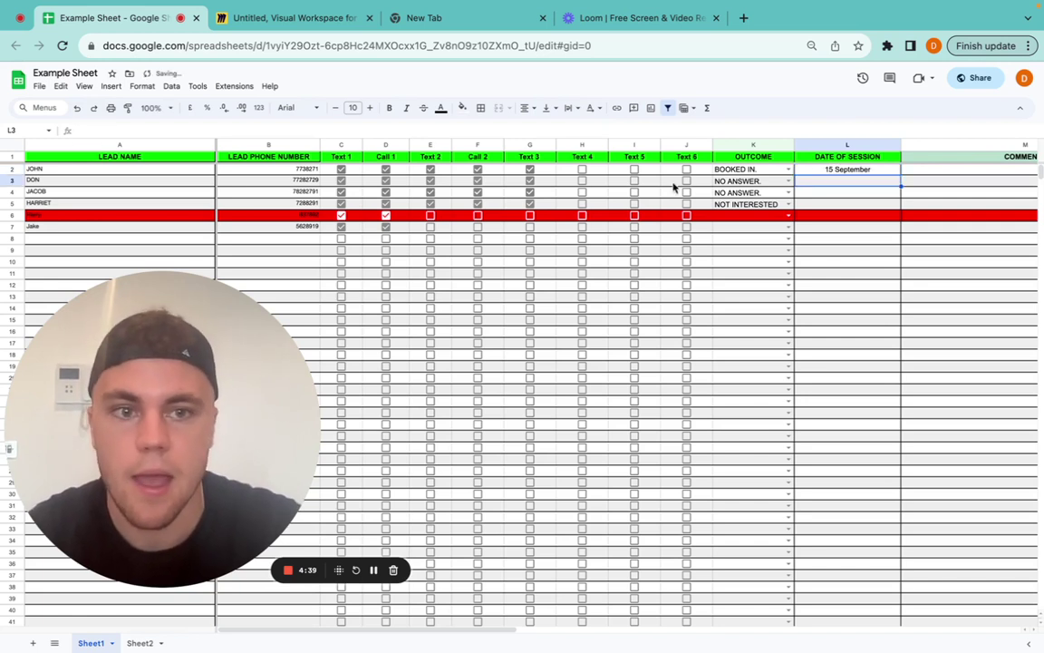
Set the outcome of the row 4 lead to BOOKED IN. and its date of session to 15 September
left_click(789, 194)
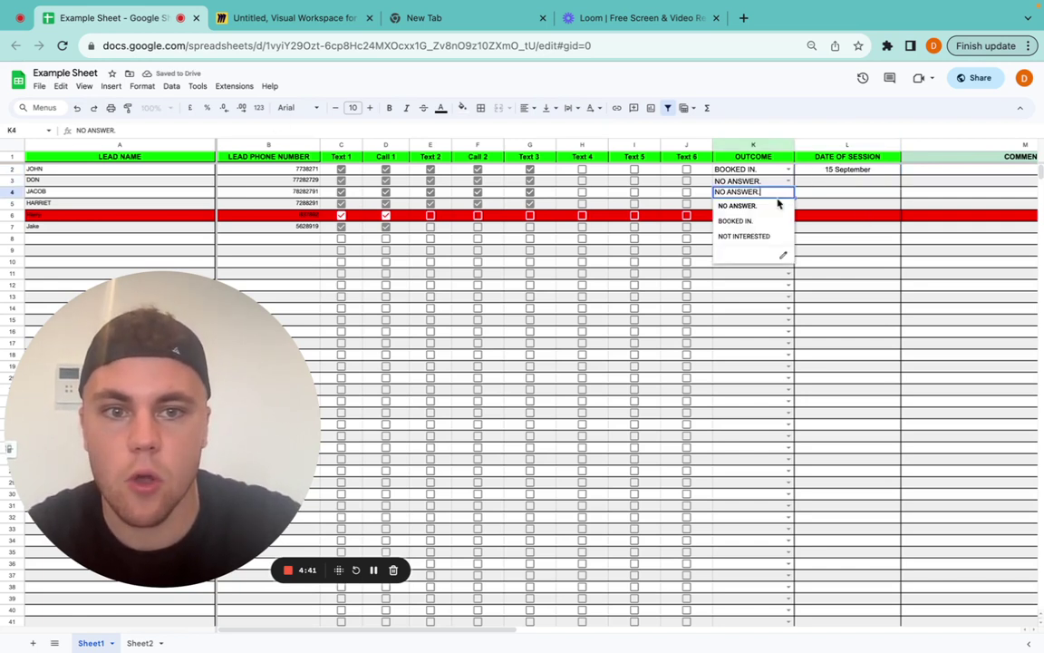
left_click(756, 224)
left_click(836, 194)
type("1")
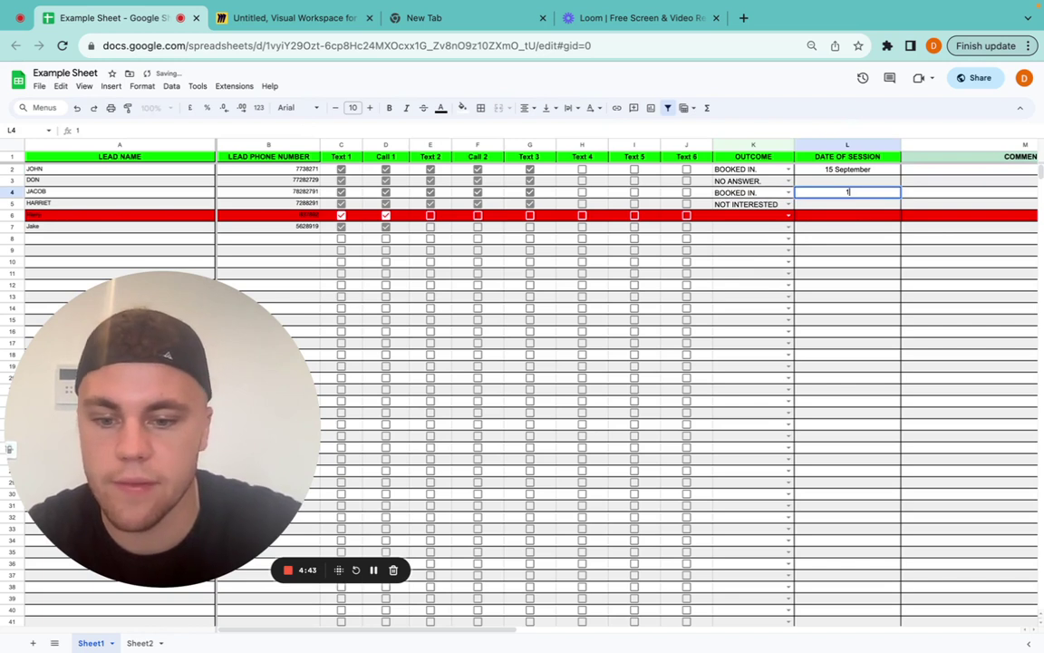
type("5 s")
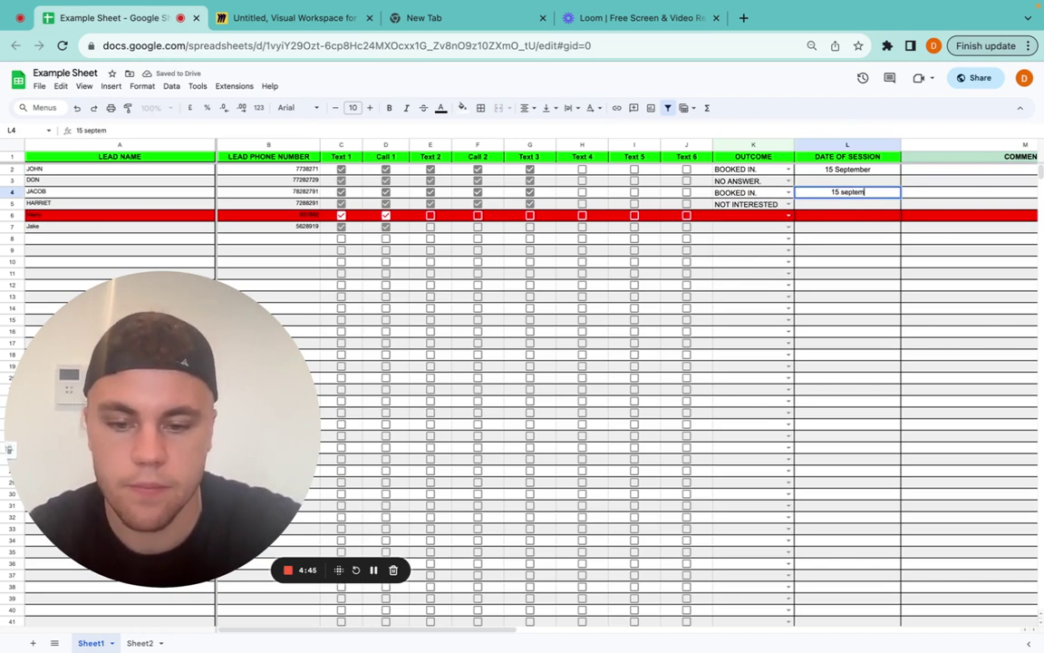
type("eptem")
key("Return")
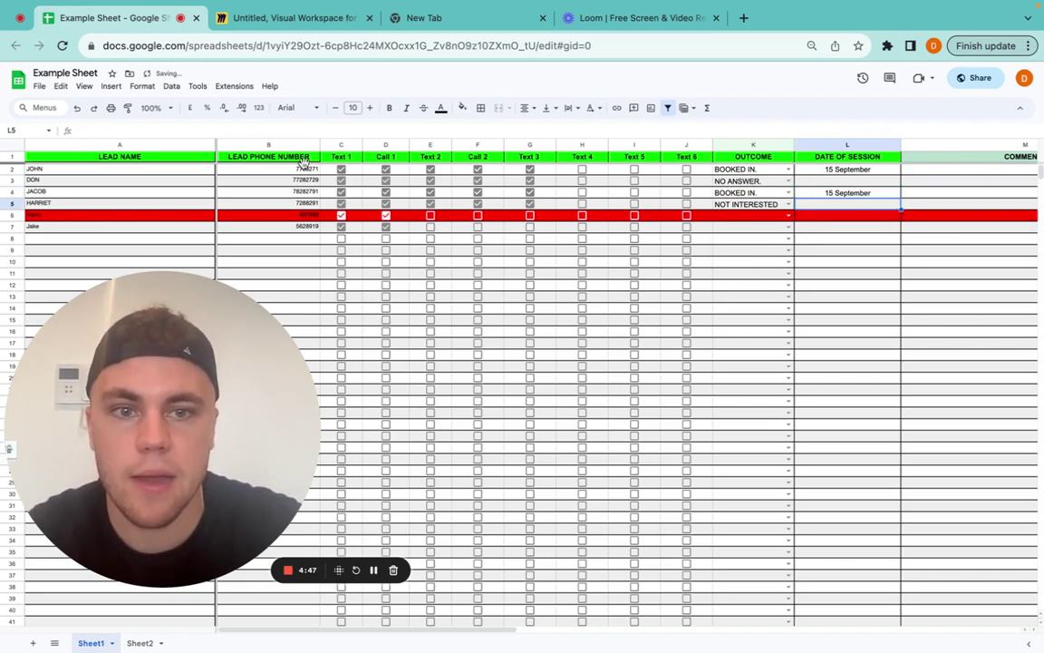
Fill the whole of rows 2 and 4, the booked-in leads, with green
left_click(12, 168)
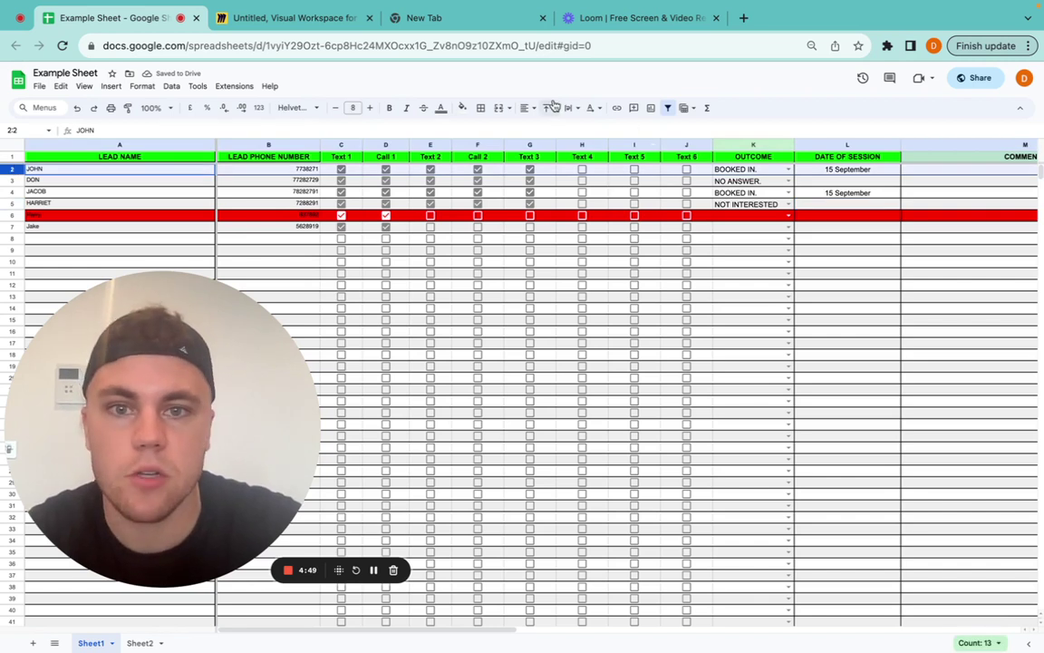
left_click(463, 107)
left_click(513, 158)
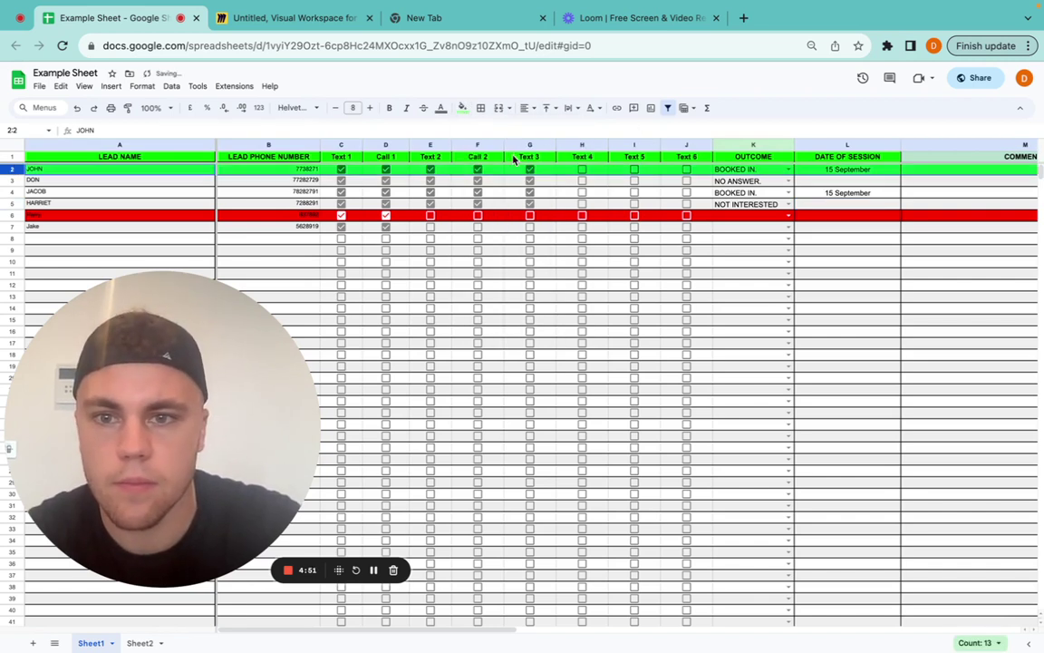
left_click(13, 189)
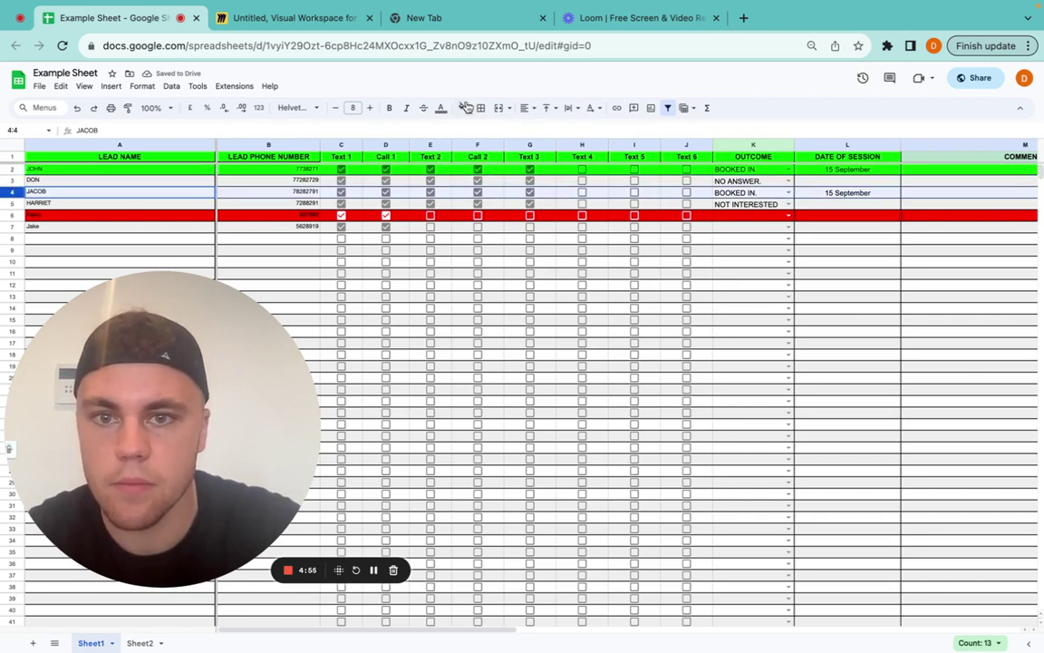
left_click(460, 107)
left_click(513, 158)
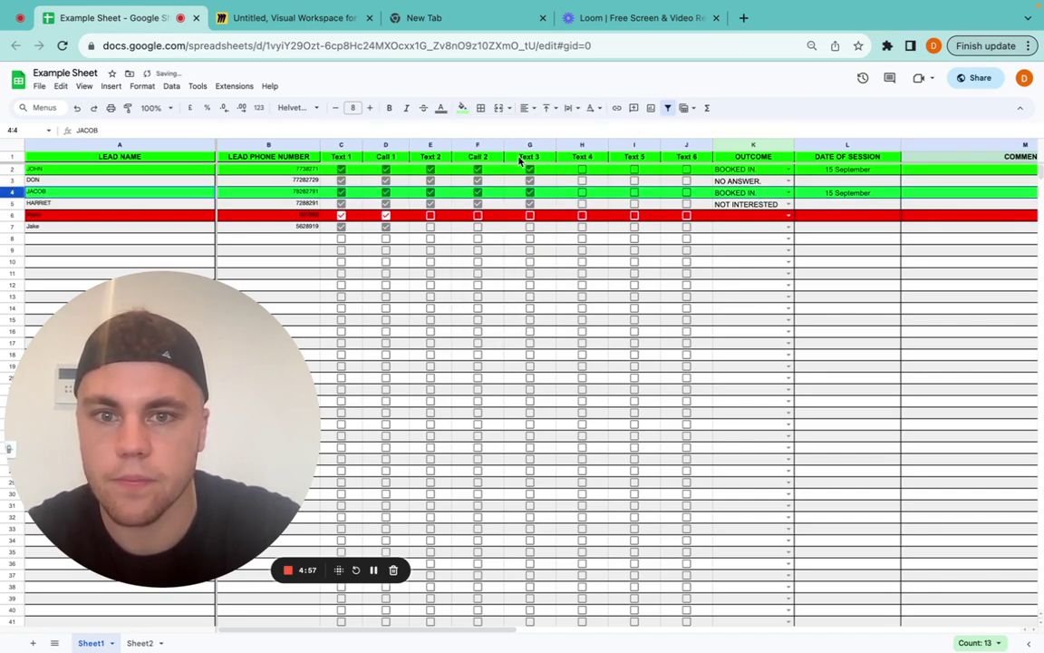
left_click(131, 181)
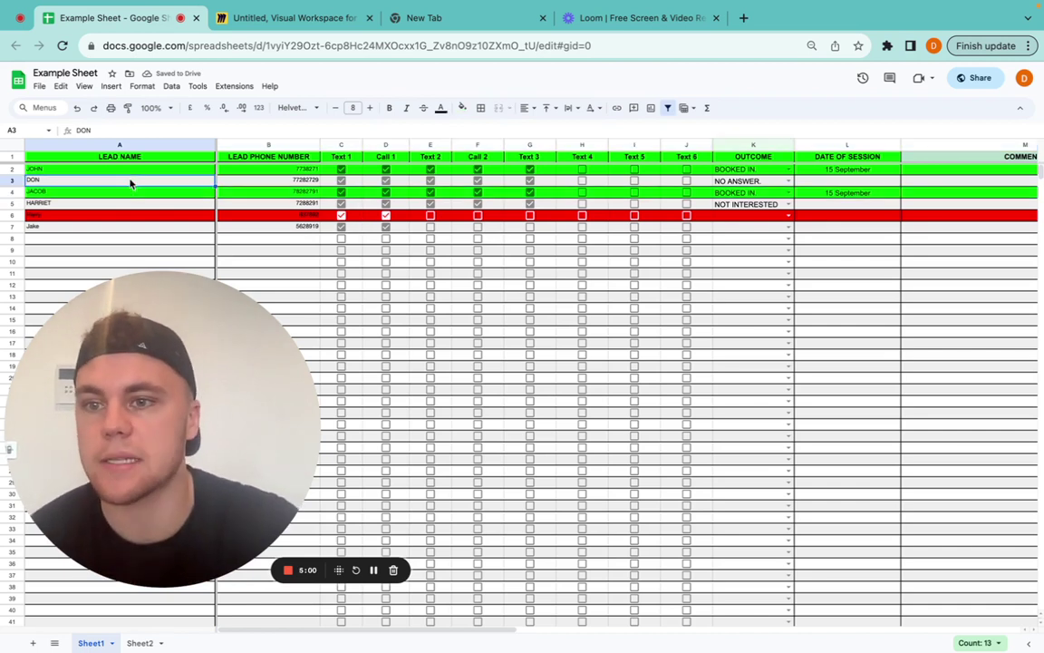
left_click(124, 227)
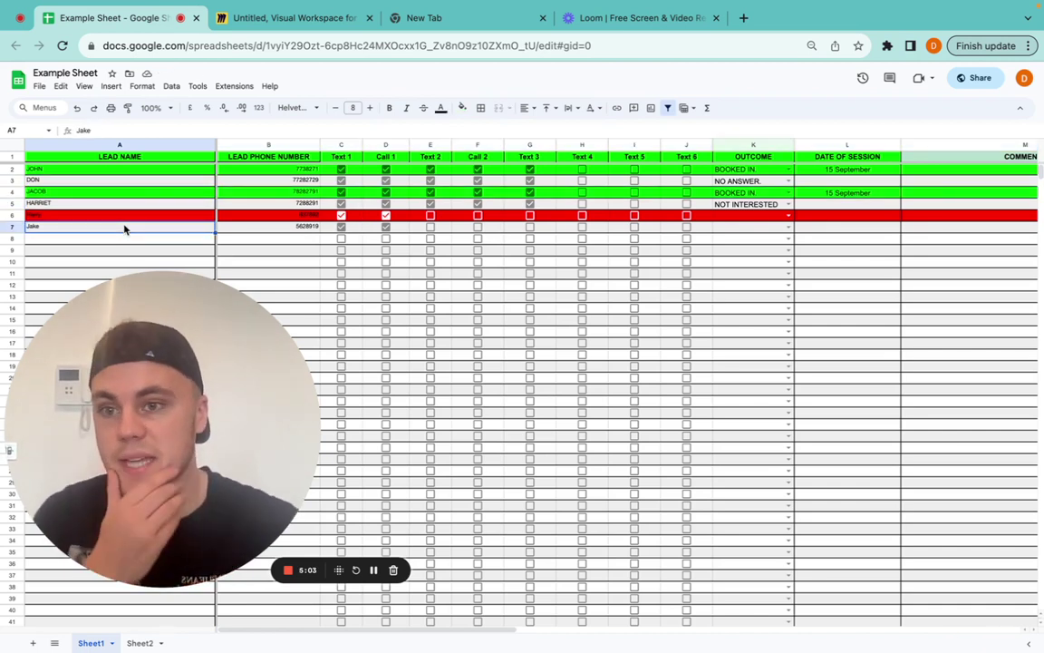
left_click(62, 239)
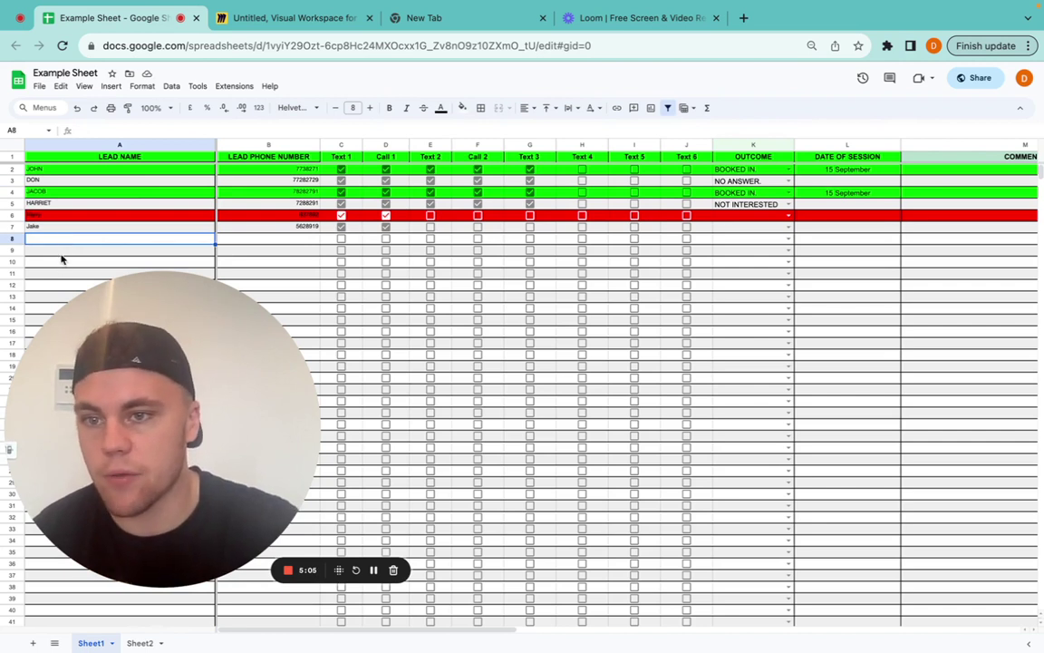
key("Down")
key("Down")
key("Down")
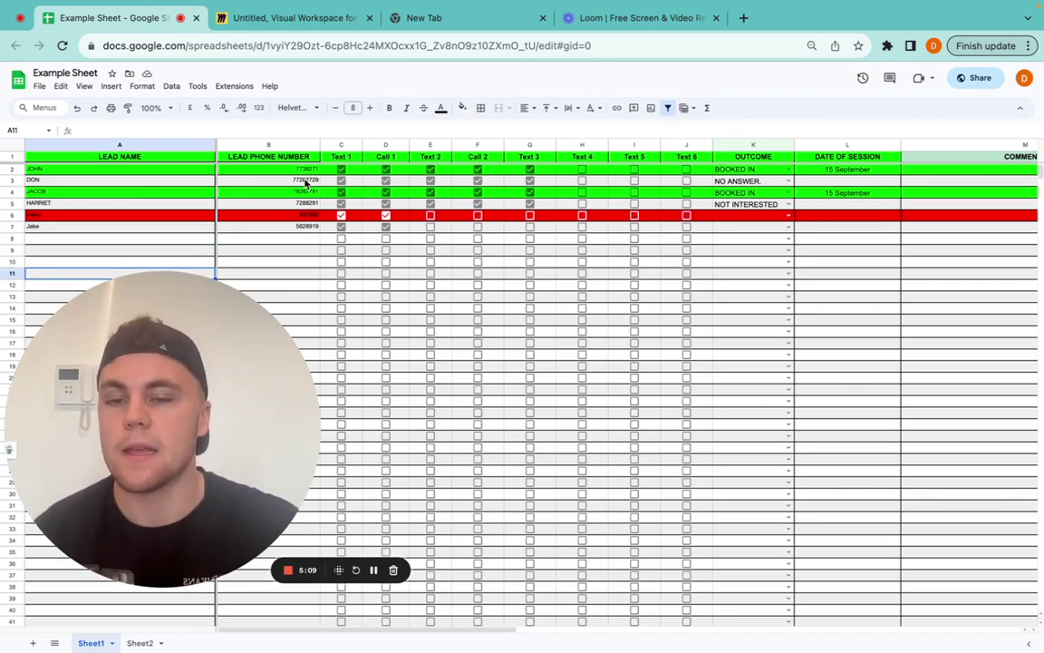
left_click_drag(306, 182, 350, 184)
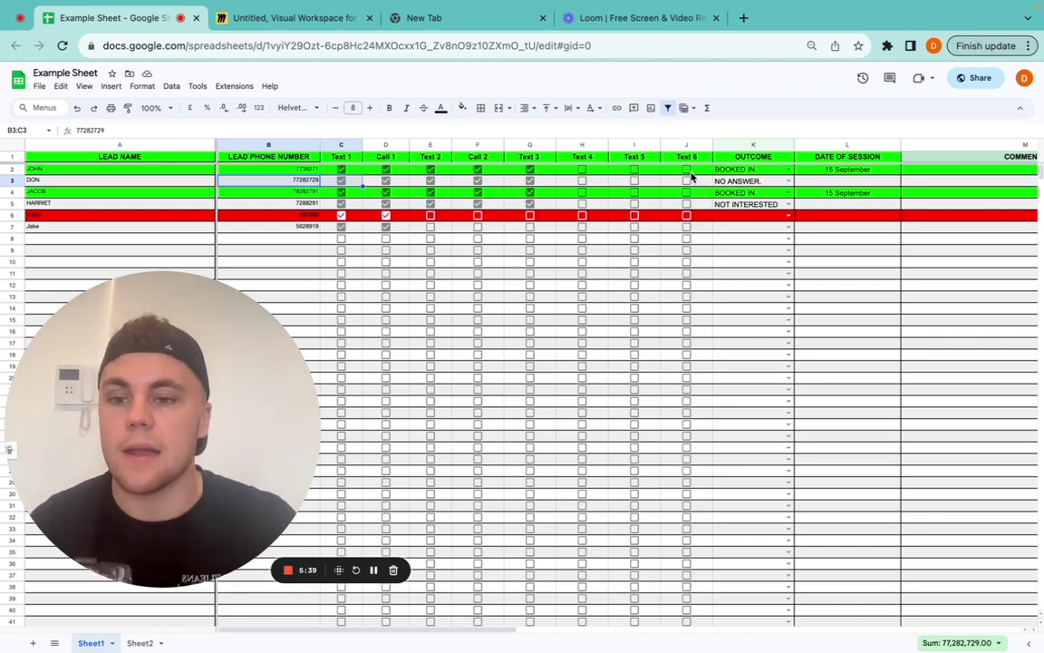
left_click_drag(260, 421, 645, 382)
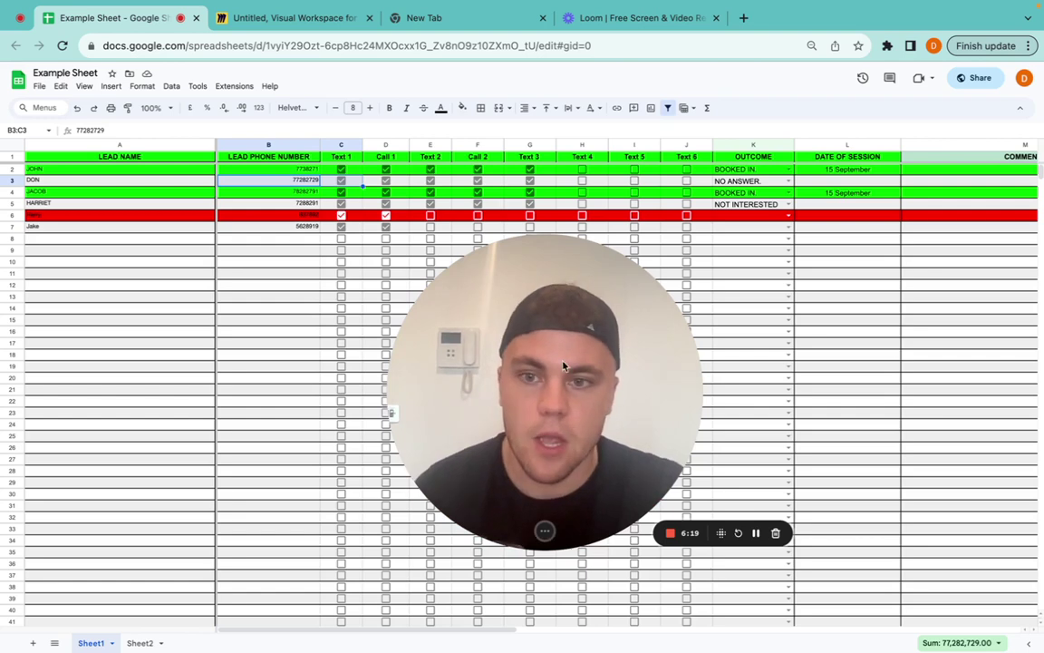
left_click_drag(498, 350, 594, 360)
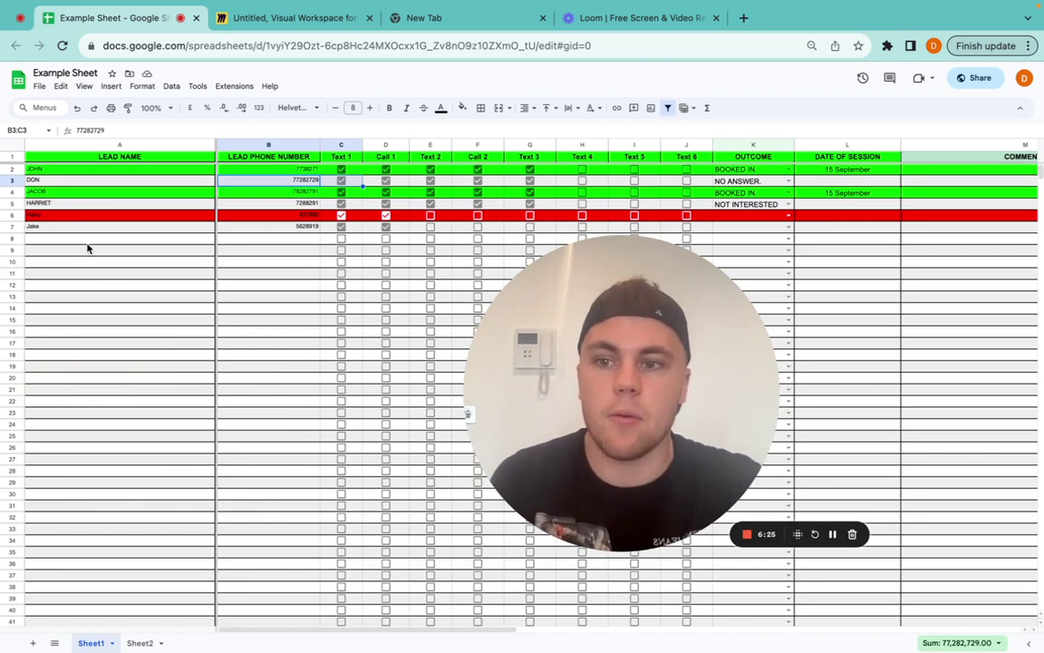
left_click_drag(88, 248, 86, 357)
left_click(291, 251)
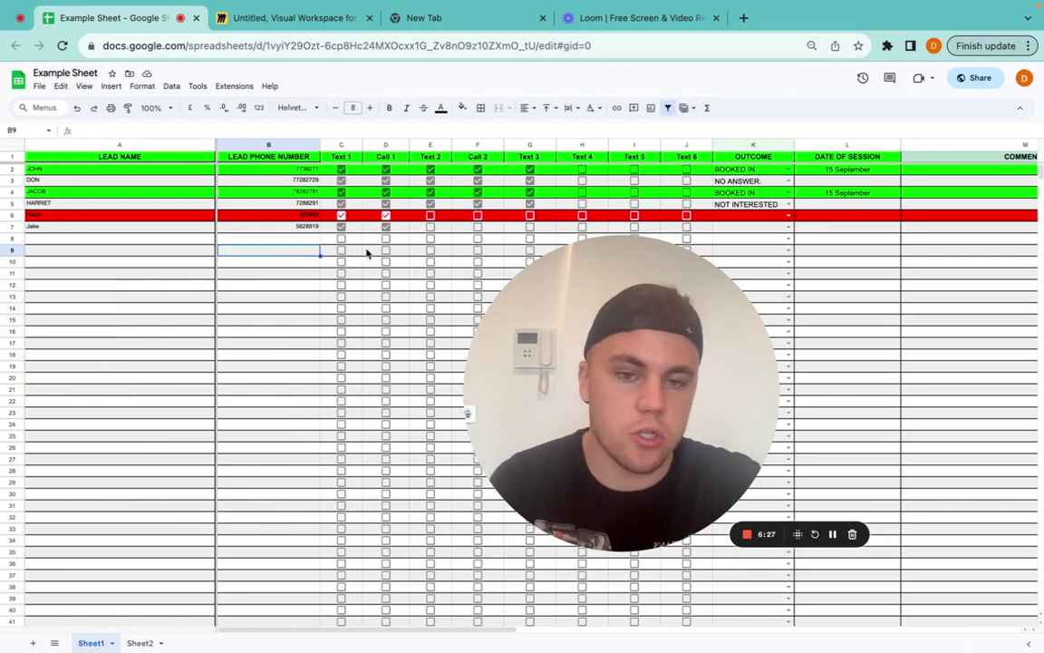
left_click_drag(536, 344, 288, 362)
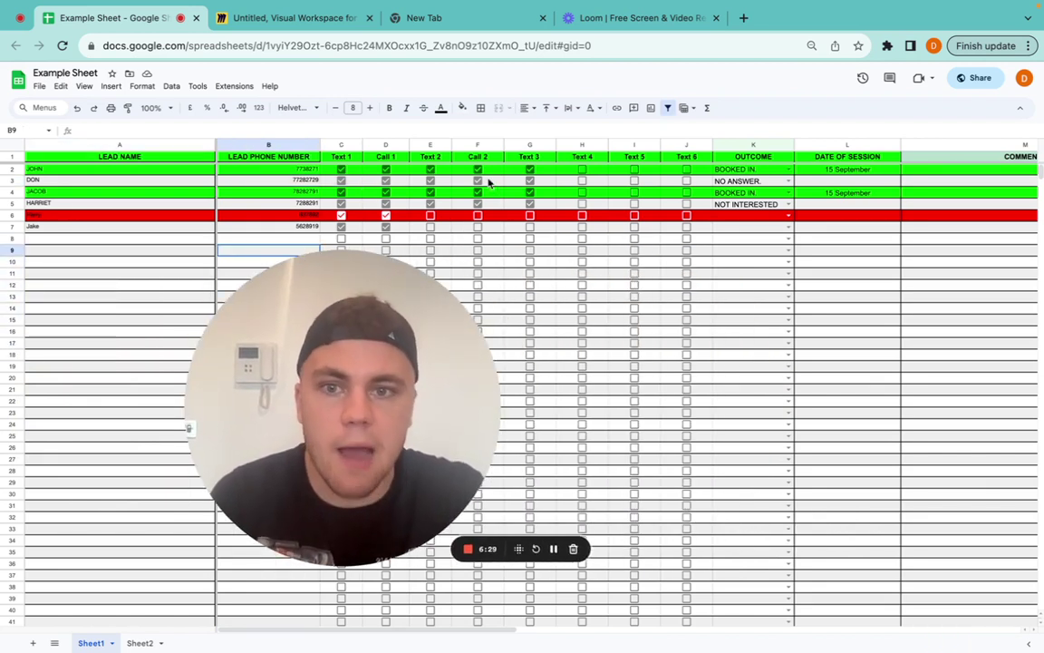
left_click_drag(337, 169, 683, 169)
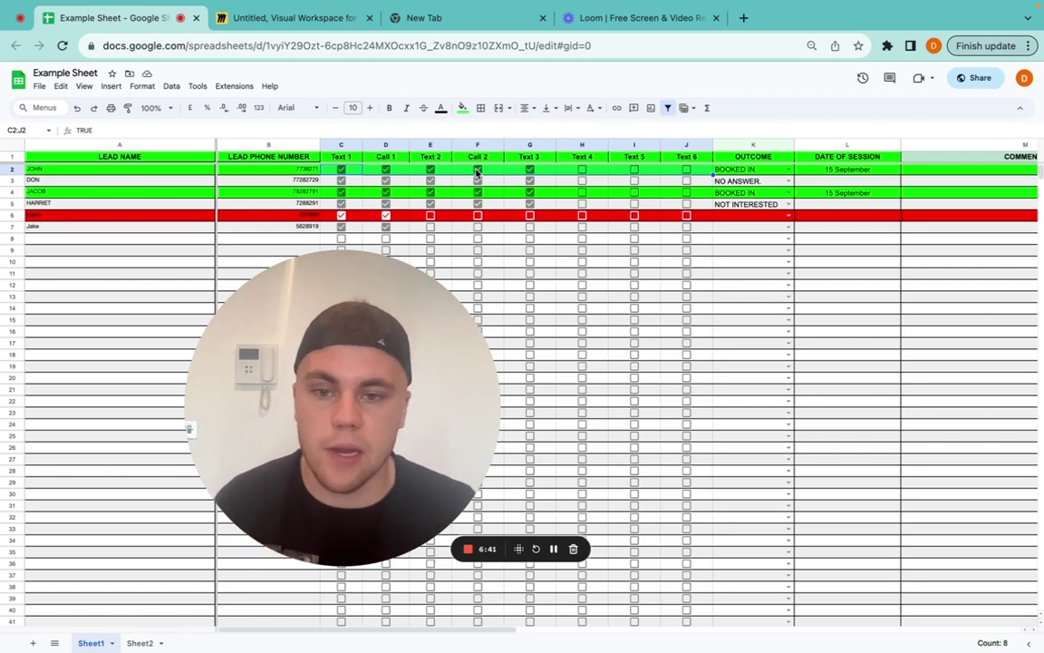
left_click_drag(280, 332, 557, 254)
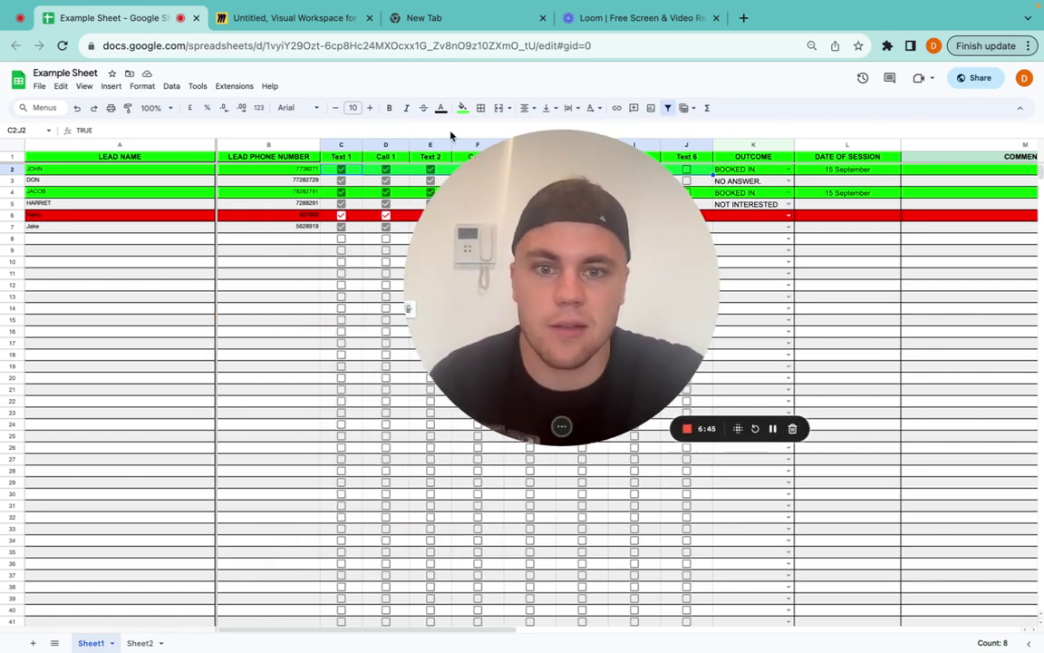
left_click_drag(477, 281, 458, 403)
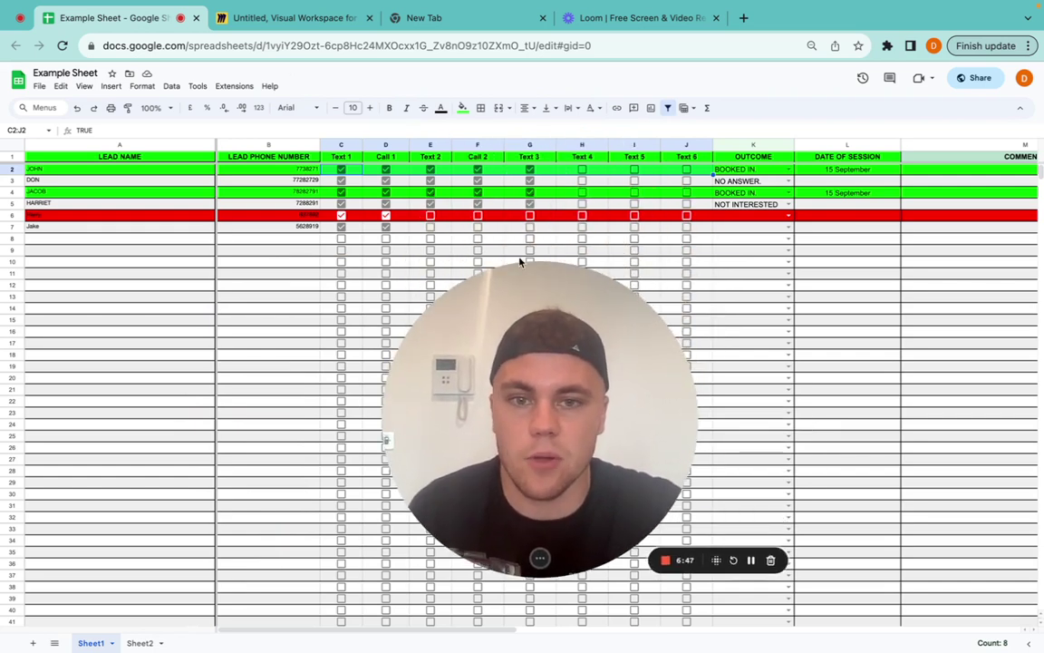
Switch to the Miro board and examine the Zapier workflow from new Facebook lead to spreadsheet row and outbound email
left_click(291, 18)
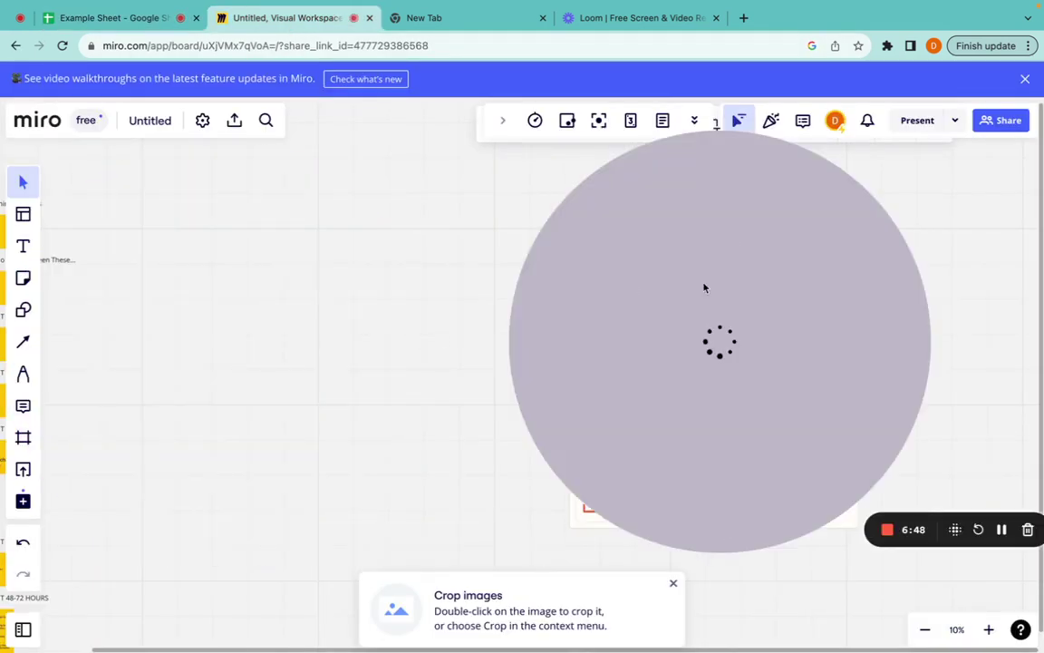
left_click_drag(704, 287, 212, 318)
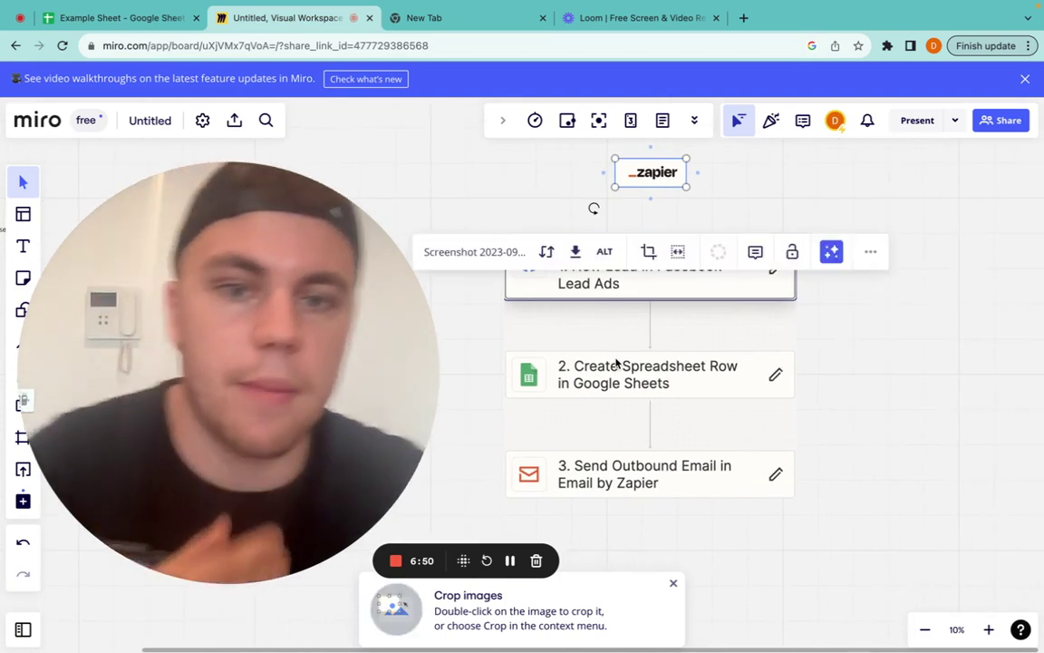
left_click(857, 318)
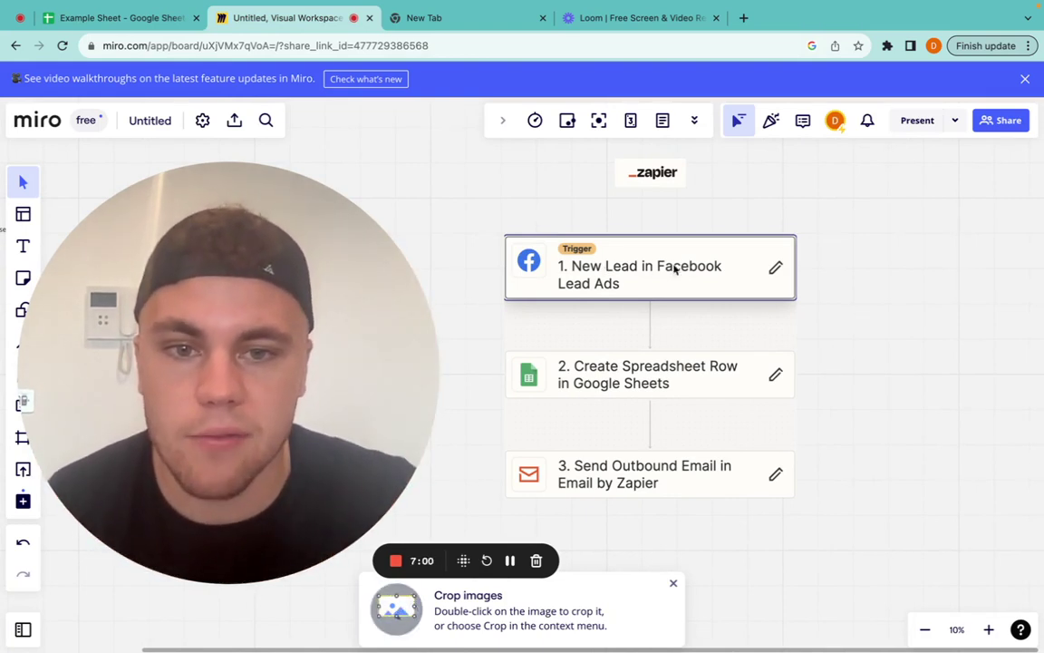
left_click_drag(571, 159, 779, 193)
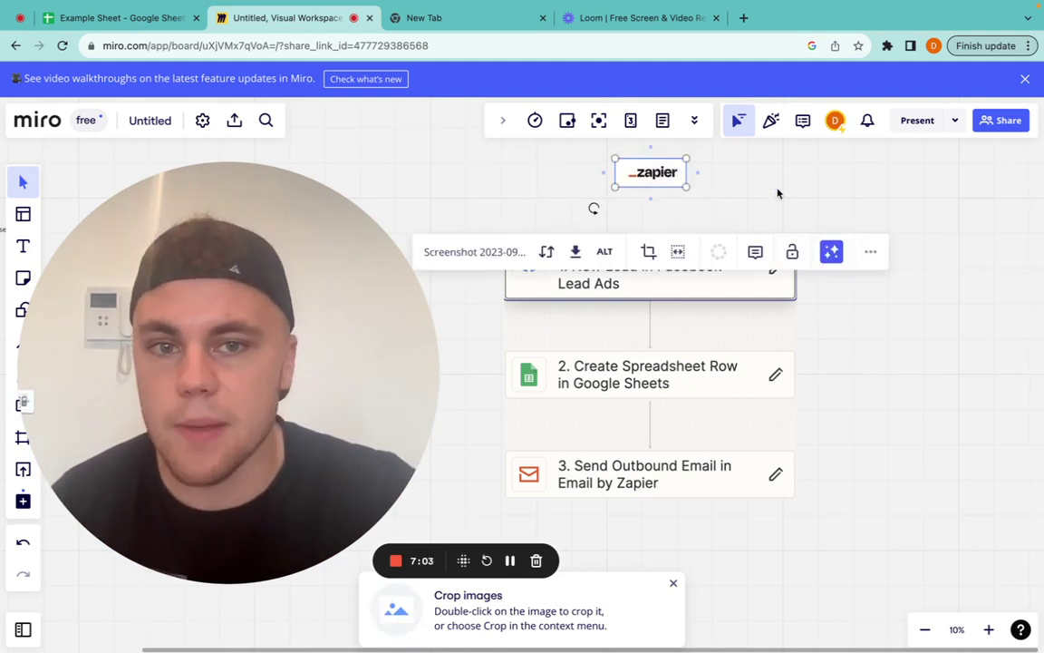
left_click(778, 194)
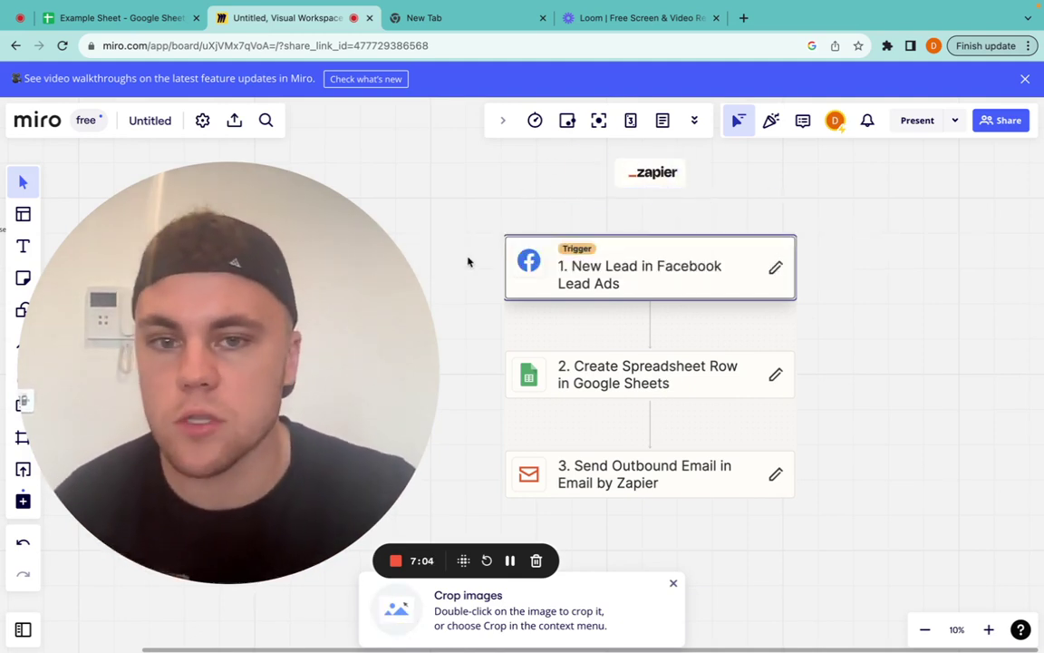
left_click_drag(443, 203, 865, 317)
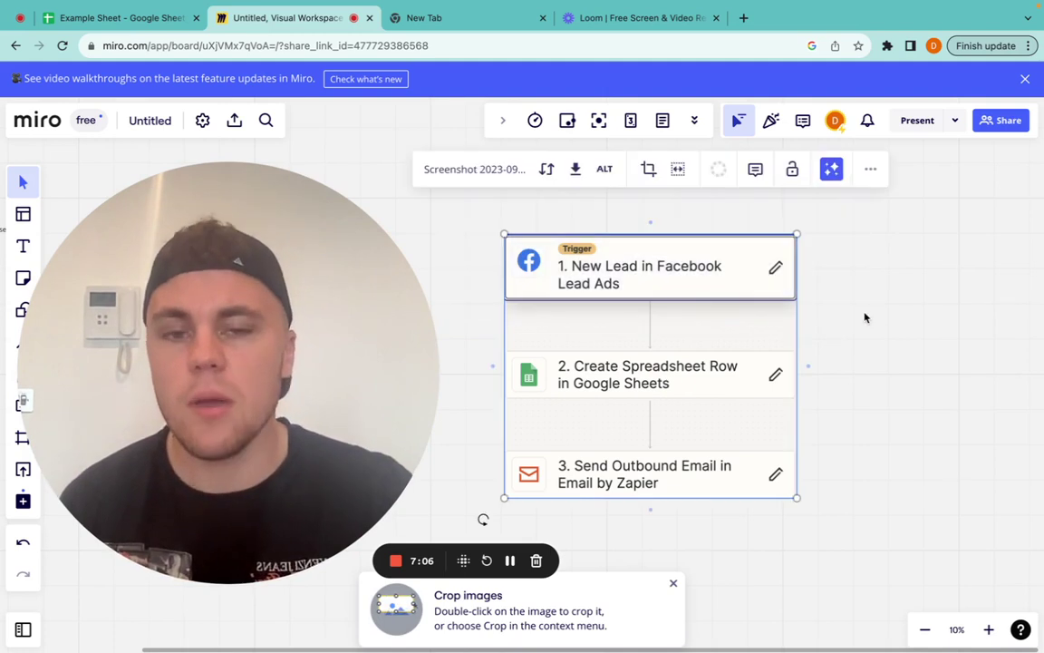
left_click(862, 272)
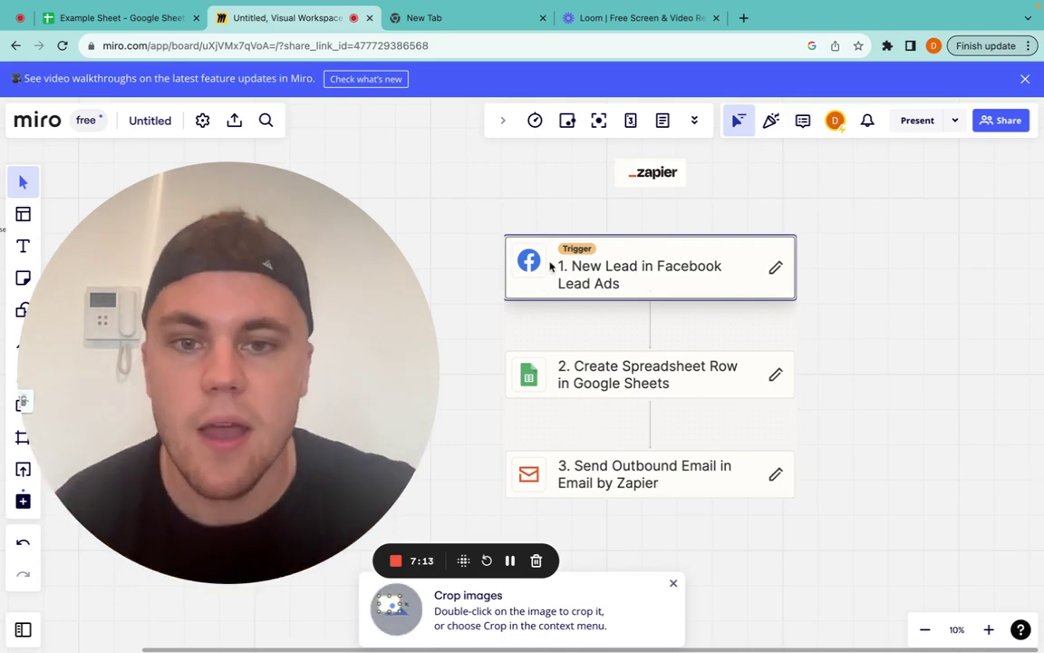
left_click_drag(582, 228, 872, 286)
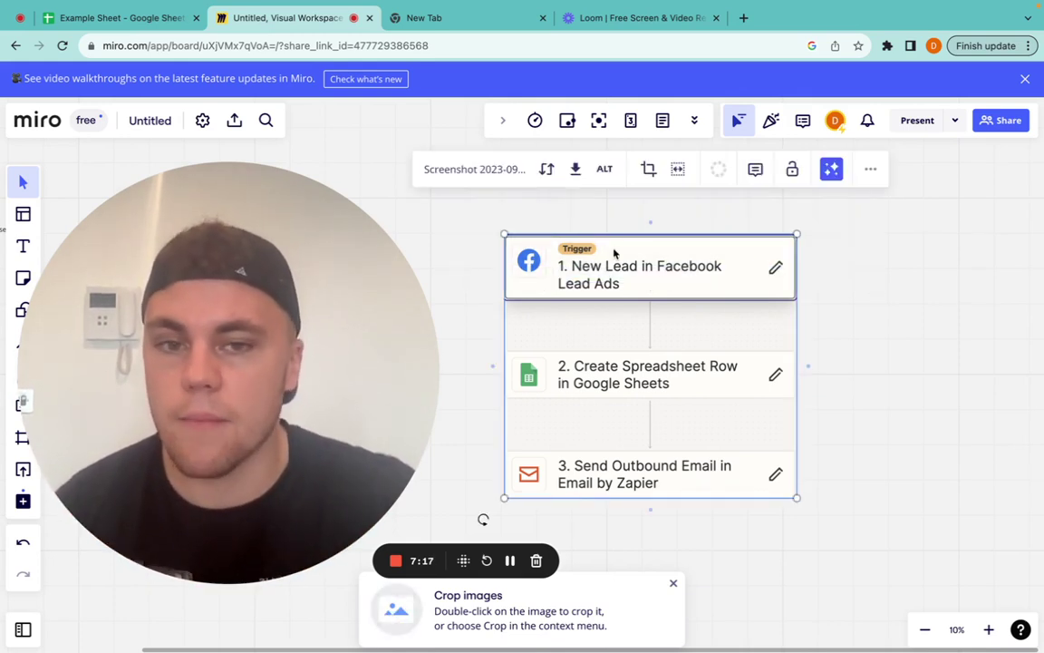
left_click(871, 296)
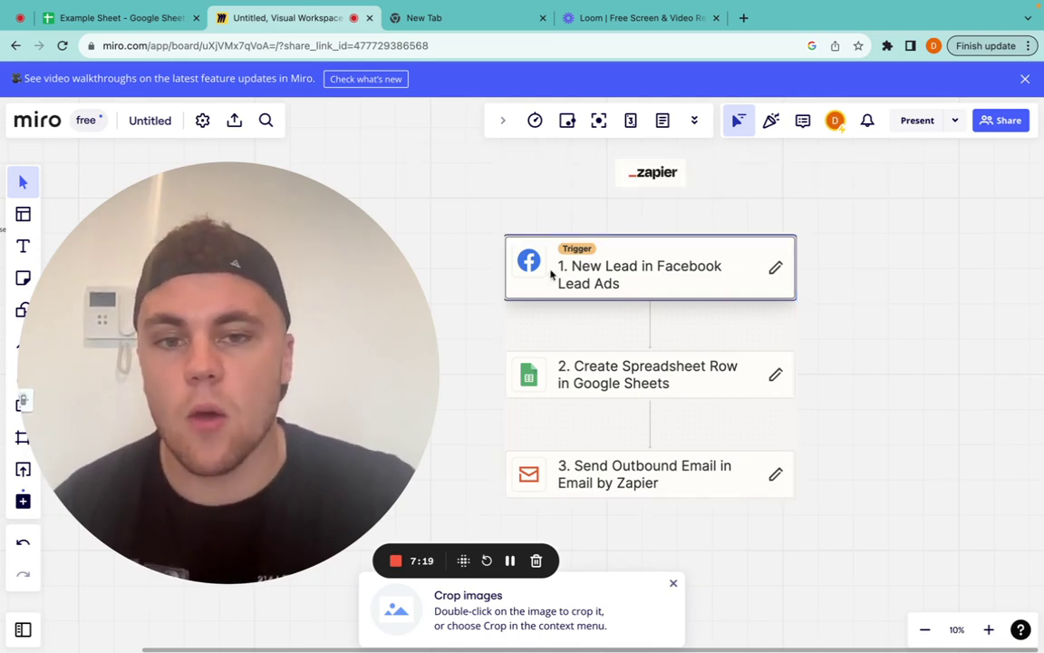
left_click(612, 269)
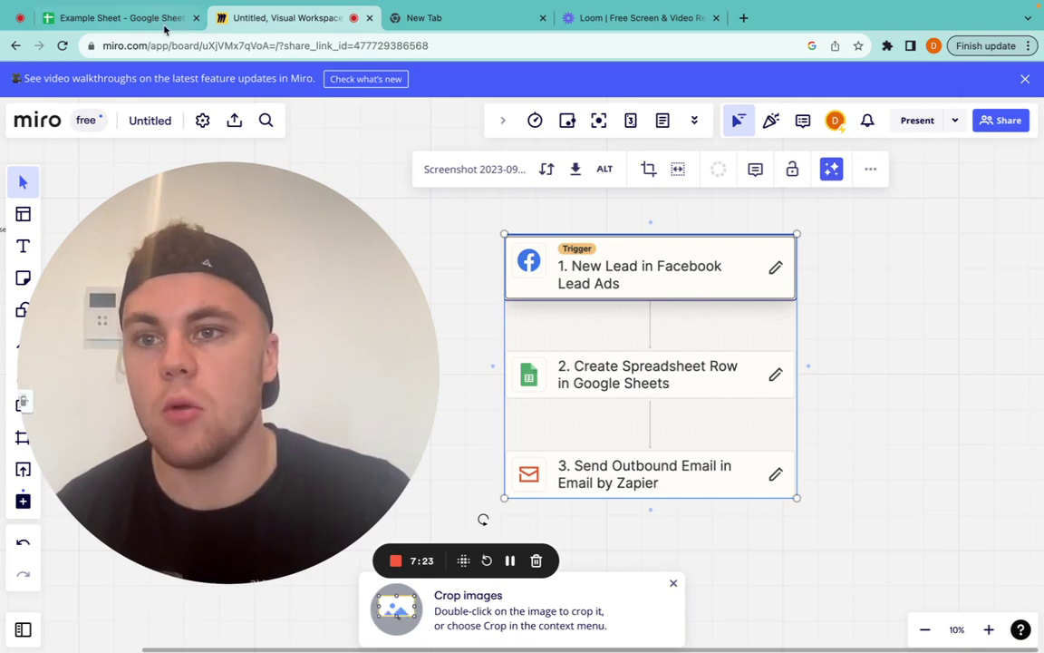
Return to the Example Sheet in Google Sheets and review the lead name, phone number and email columns
left_click(123, 18)
left_click(44, 172)
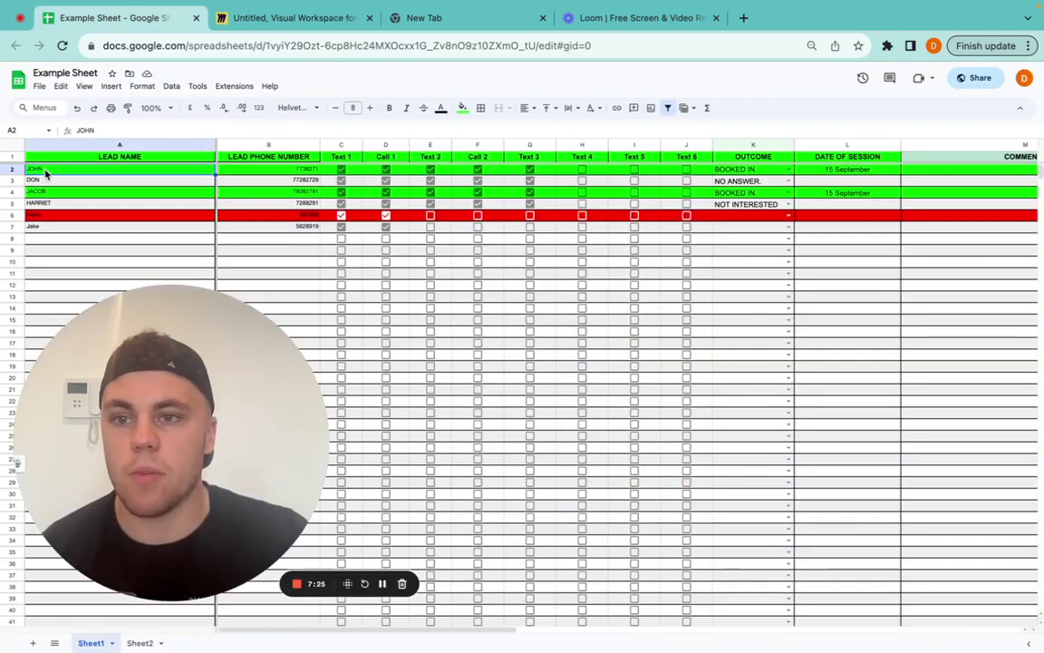
left_click(269, 146)
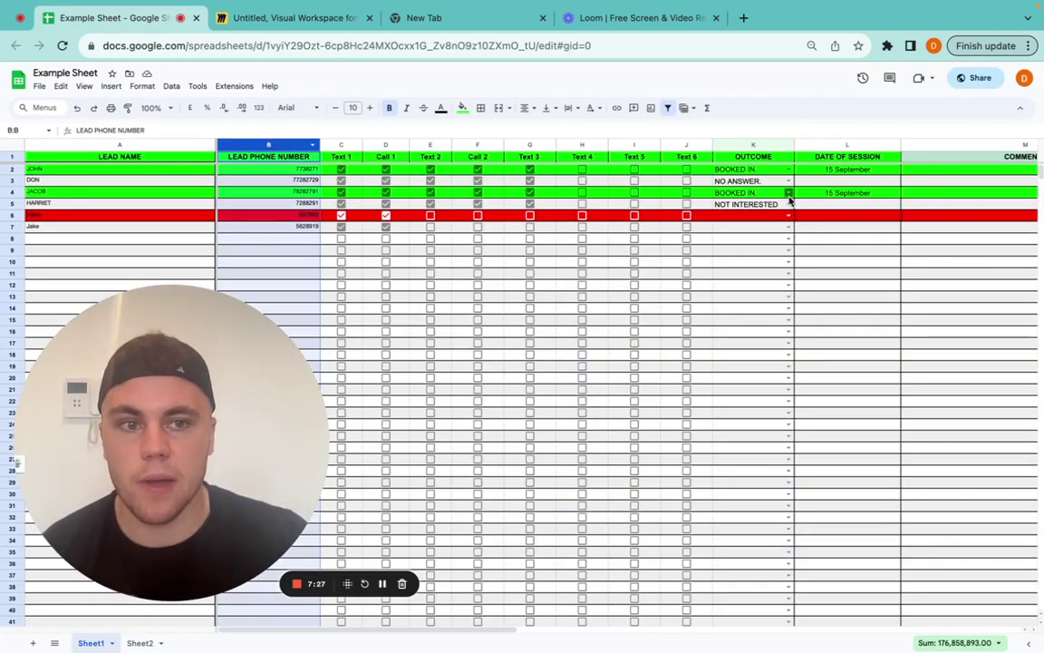
scroll(661, 187, "right", 5)
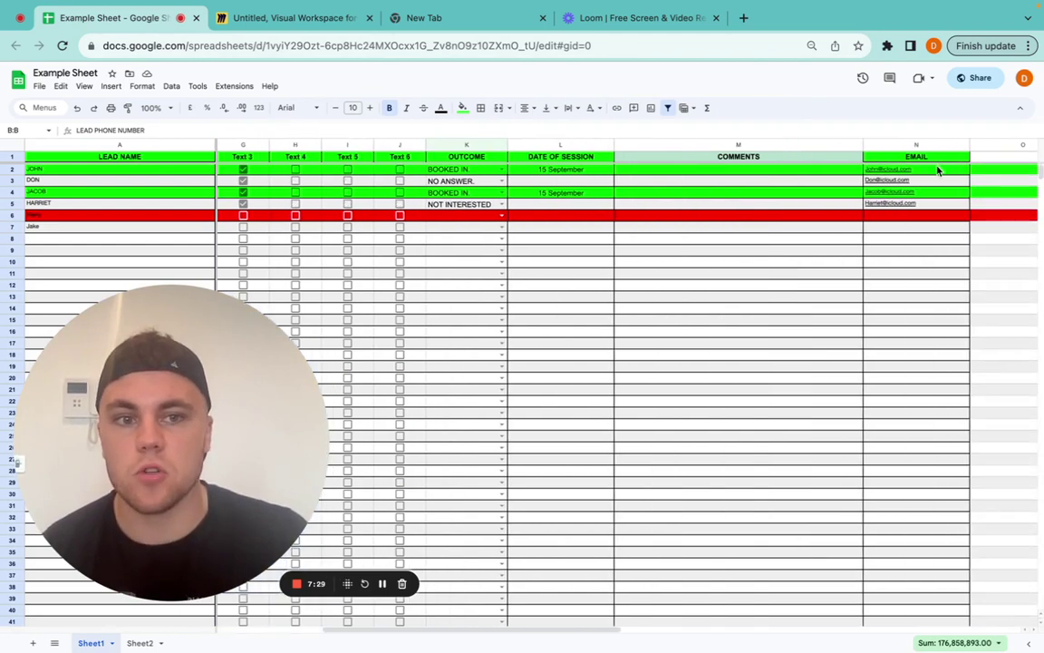
left_click(936, 171)
left_click_drag(937, 175, 933, 252)
scroll(614, 230, "left", 5)
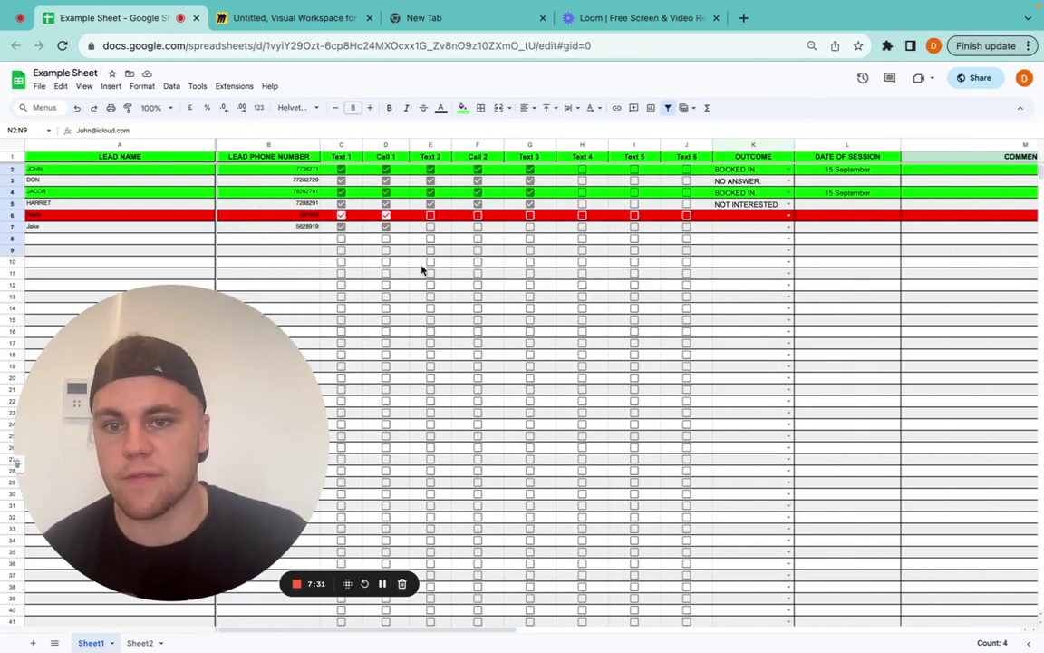
scroll(576, 230, "right", 5)
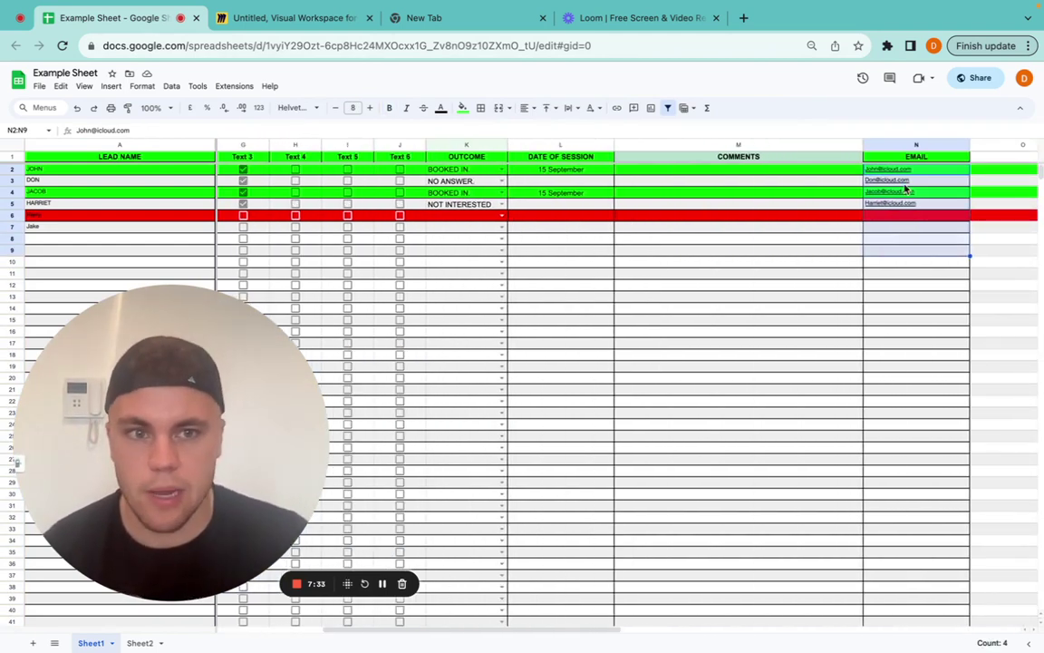
Check the row 2 lead's email entry, and examine the Zapier workflow and text follow-up sequence on the Miro board
left_click(933, 170)
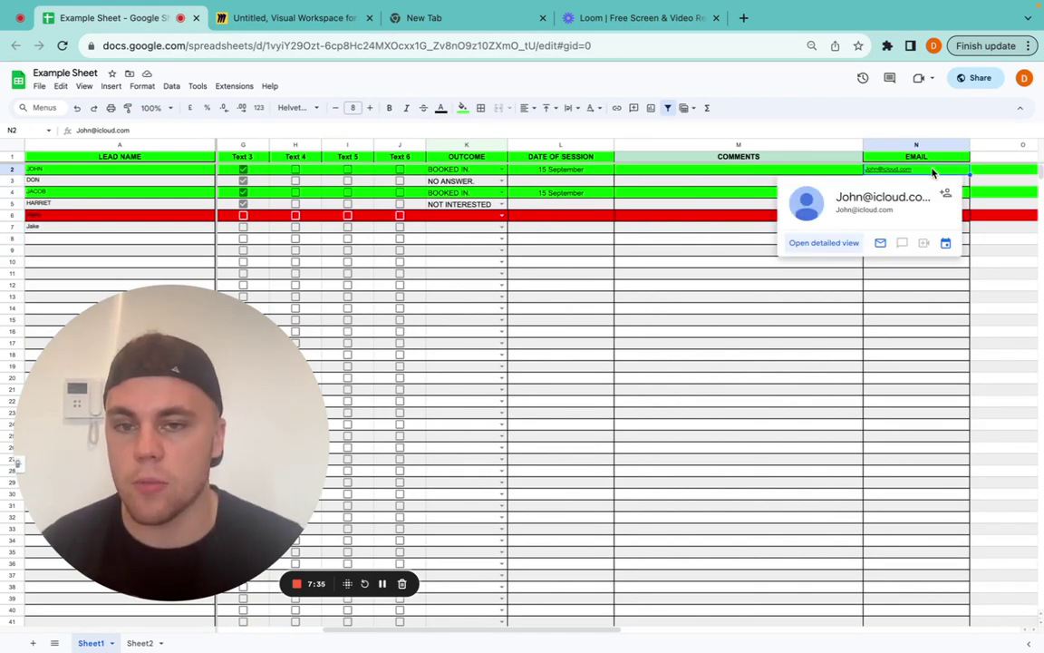
scroll(933, 170, "left", 5)
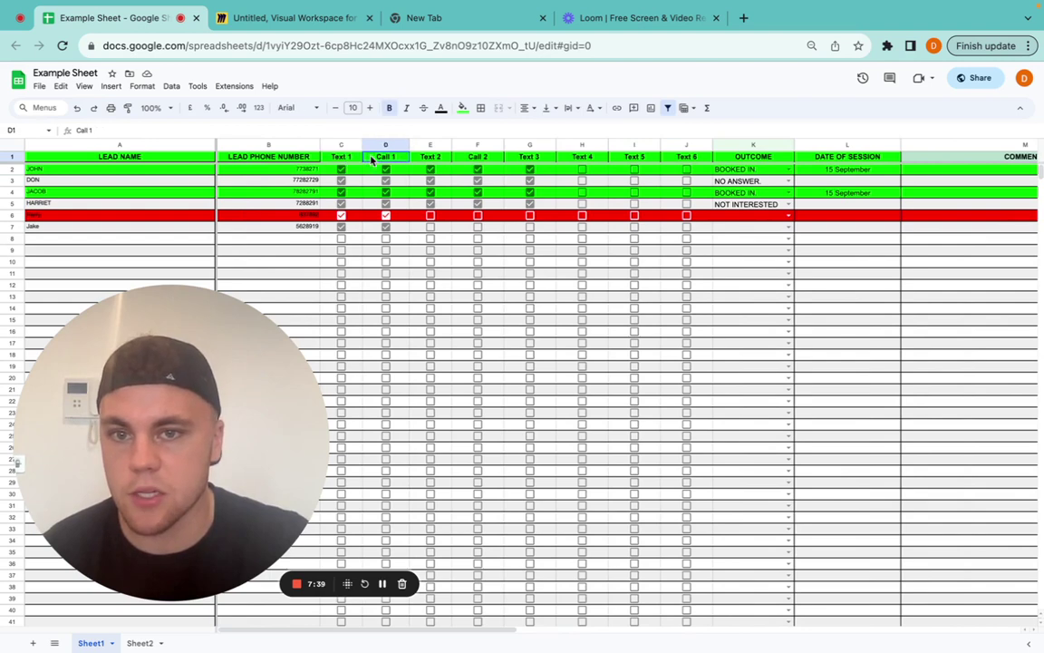
left_click(315, 19)
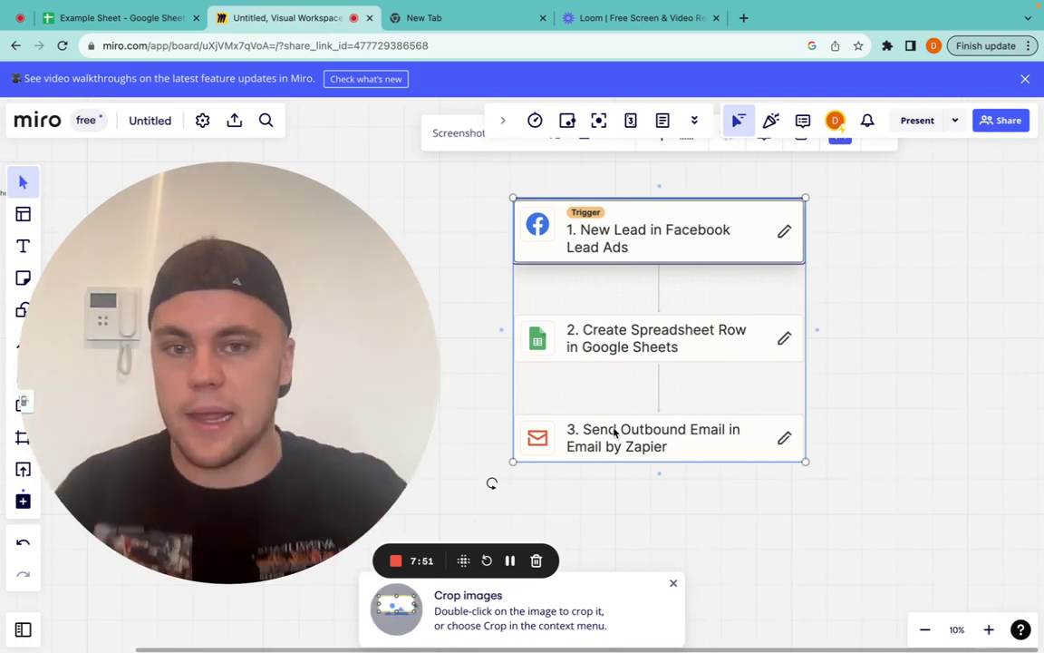
left_click_drag(844, 225, 725, 454)
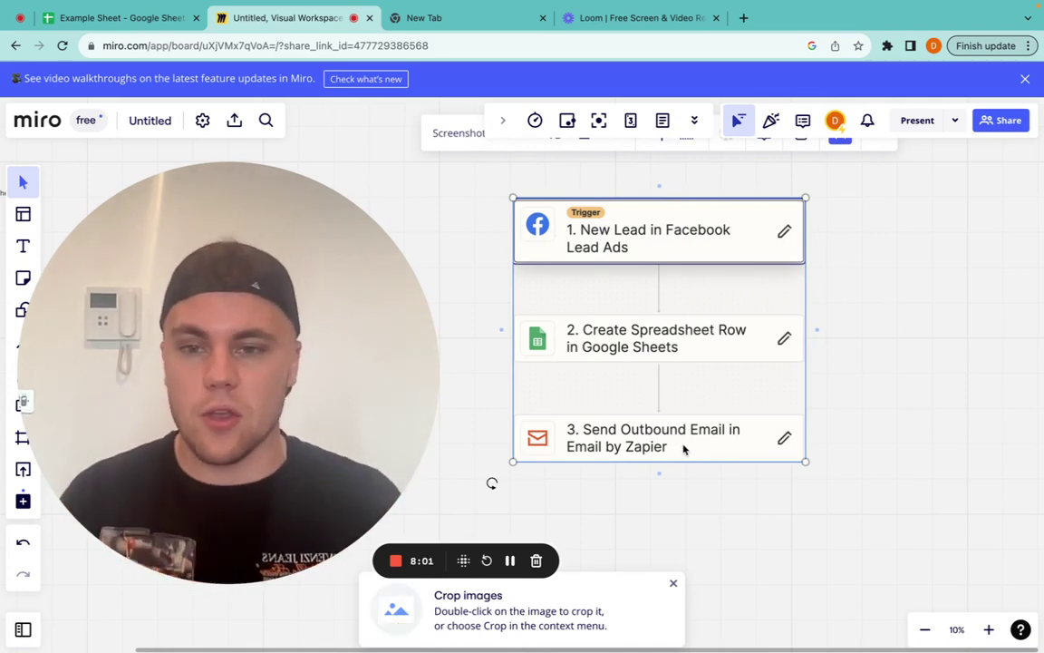
scroll(679, 400, "left", 15)
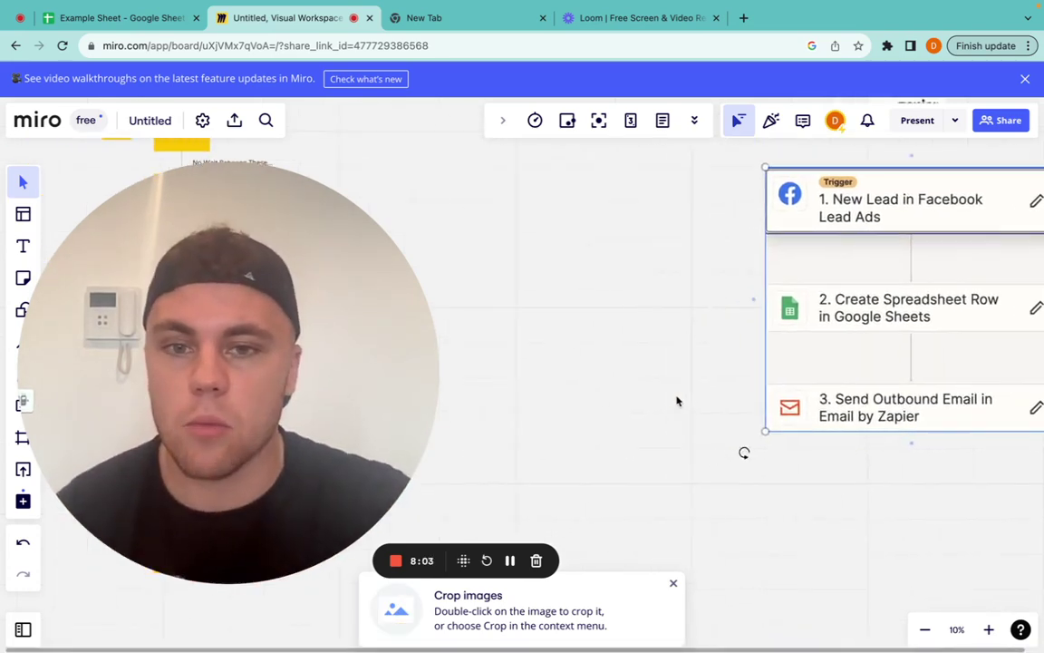
scroll(509, 351, "right", 5)
scroll(968, 308, "right", 5)
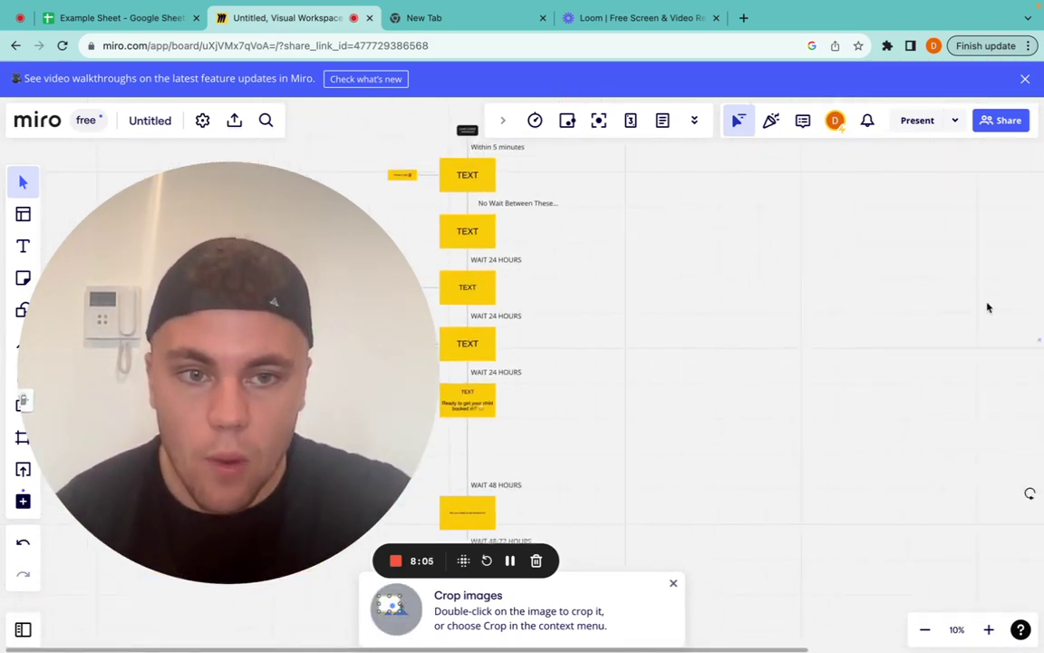
Review the lead names in the Example Sheet, and return to the Miro board to examine the Send Outbound Email step
left_click(128, 25)
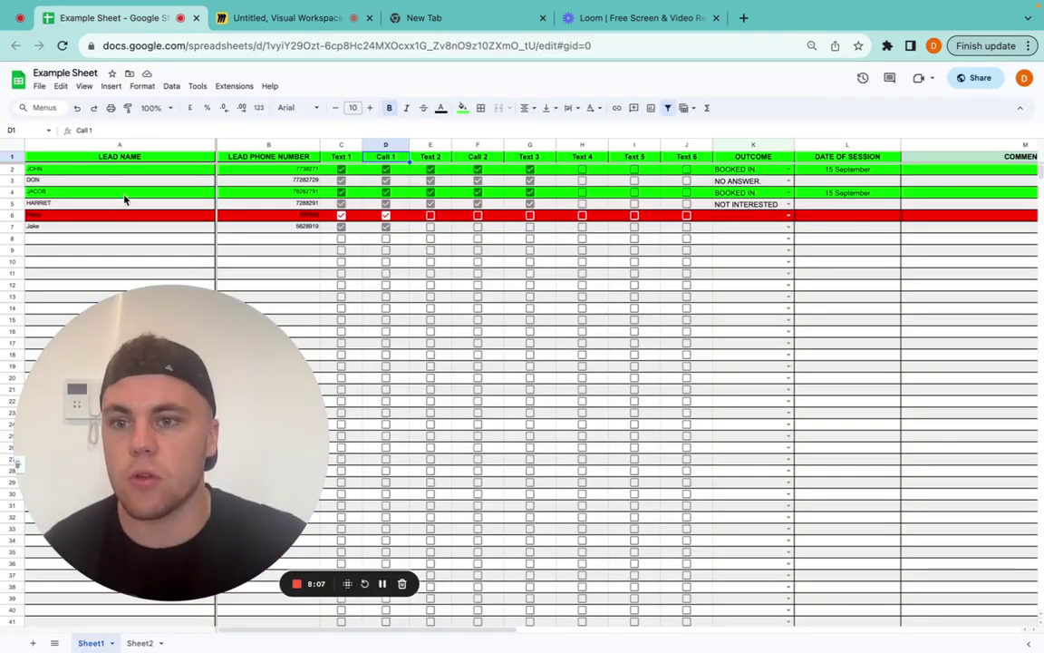
left_click_drag(131, 171, 130, 252)
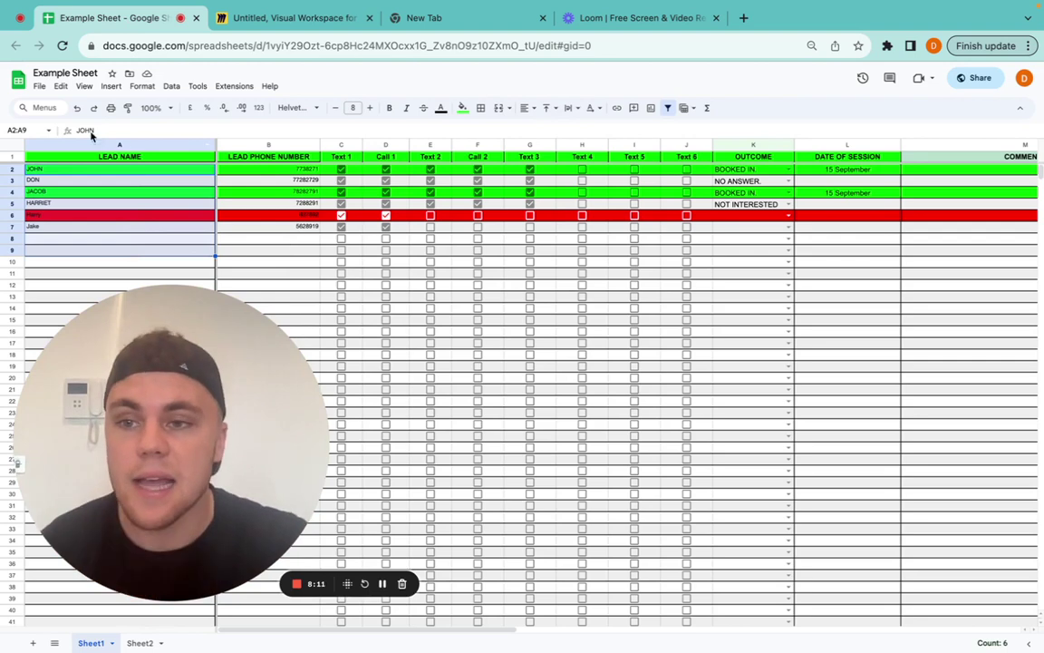
mouse_move(603, 19)
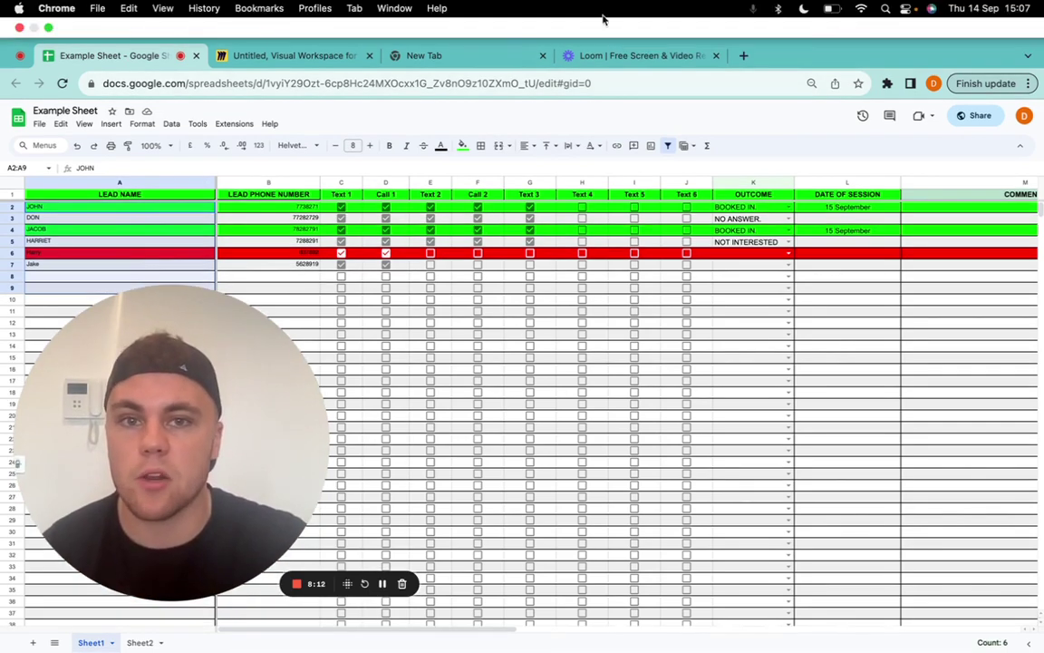
left_click(285, 55)
scroll(698, 363, "right", 6)
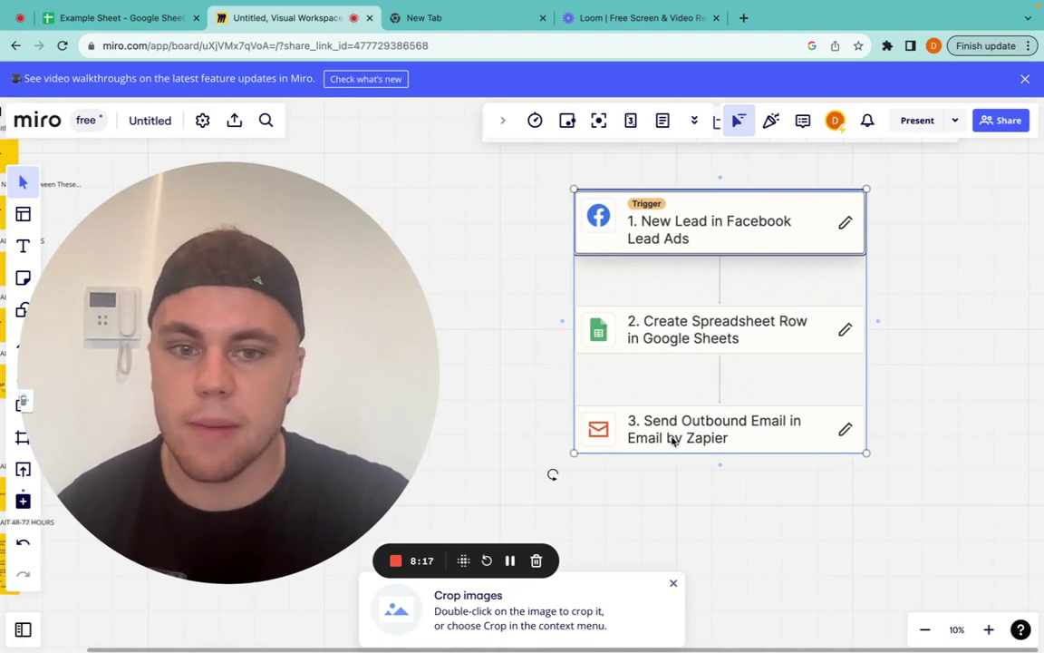
scroll(662, 417, "left", 3)
Return to the Example Sheet in Google Sheets and tick the Text 3 checkbox in row 8
left_click(113, 18)
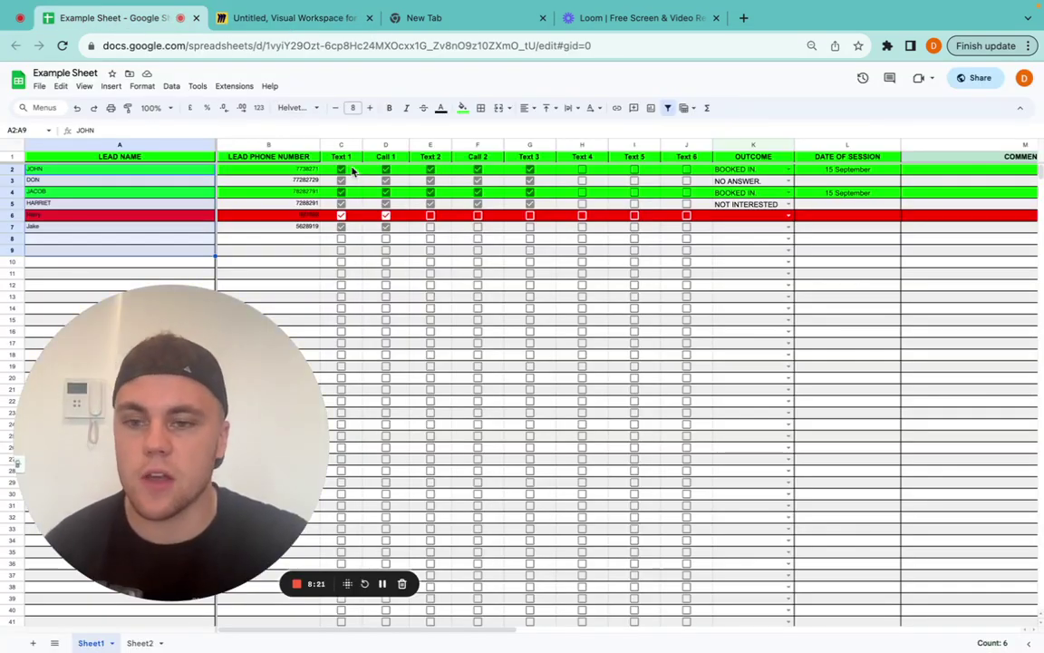
left_click(395, 170)
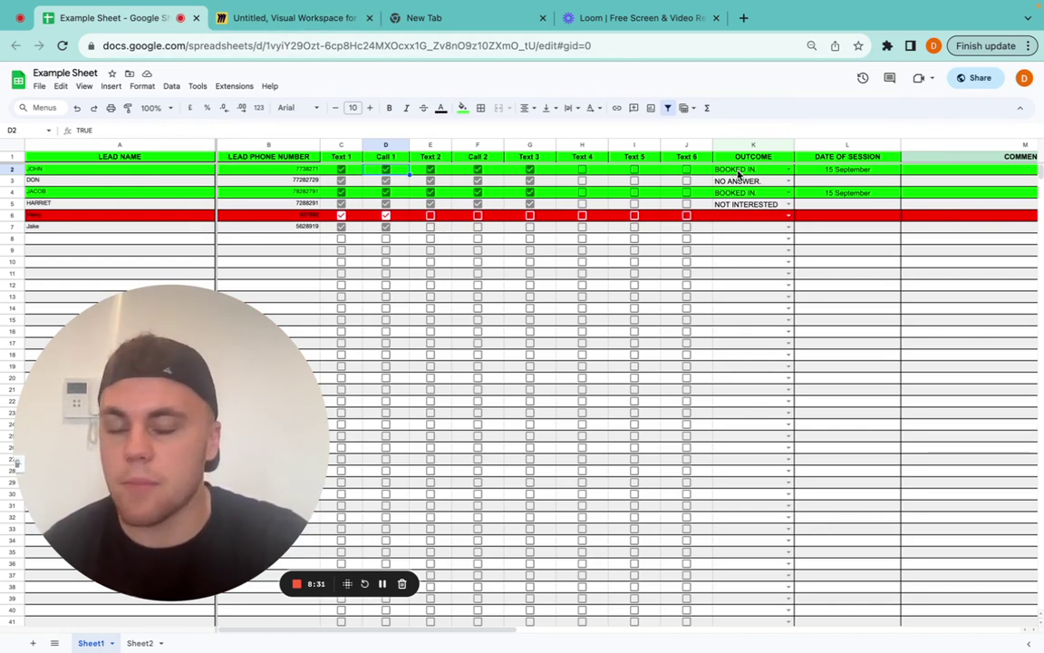
left_click(530, 238)
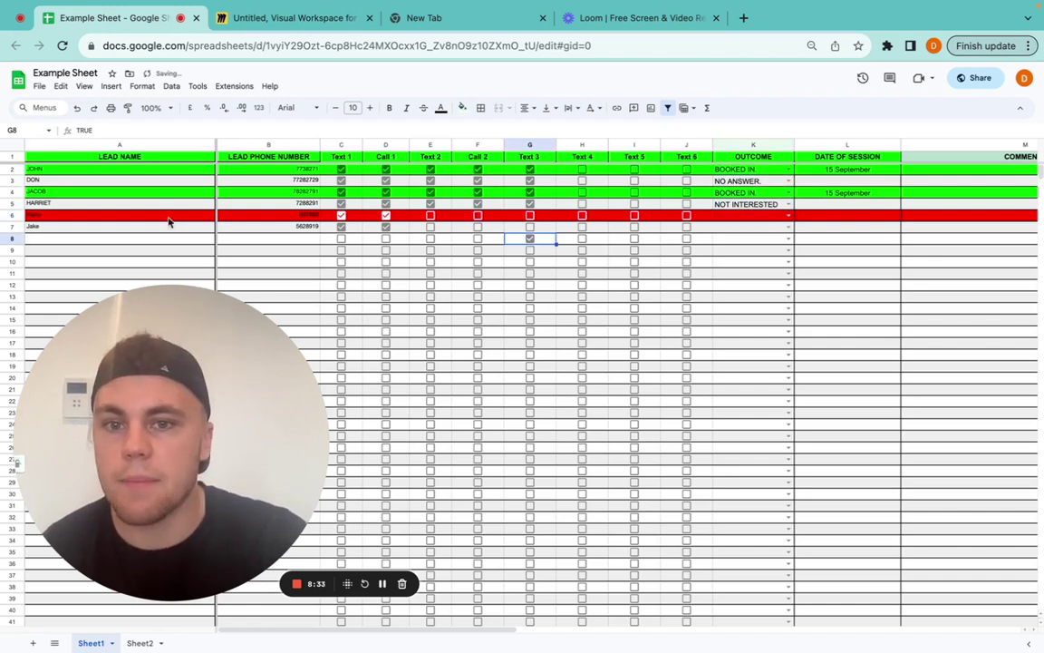
Change the fill of the whole of row 6 from red to white
left_click(10, 215)
left_click(463, 108)
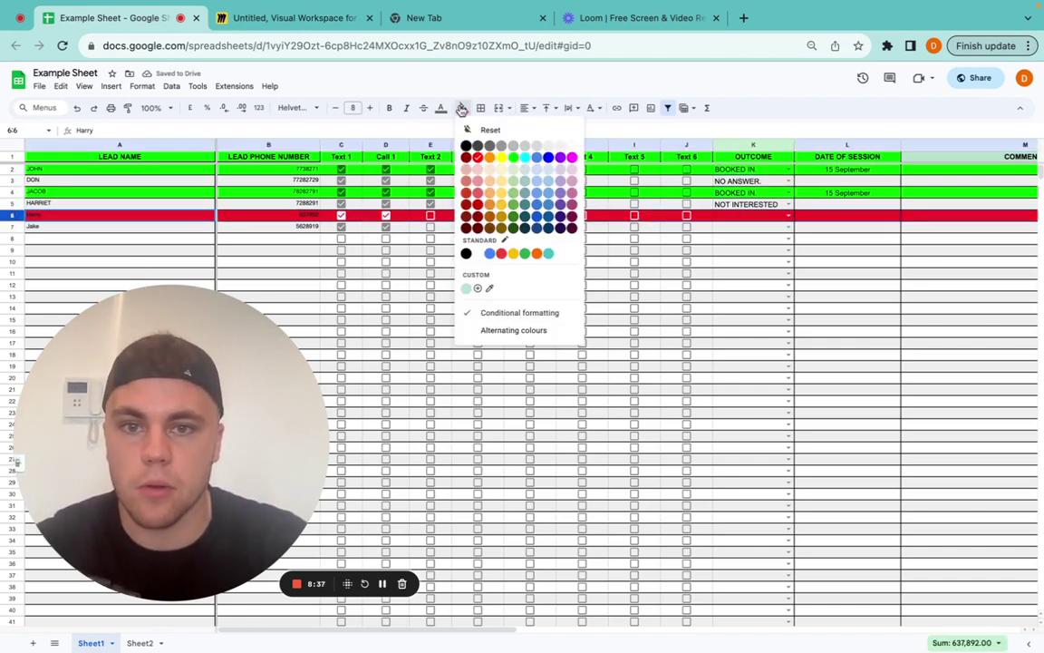
left_click(571, 147)
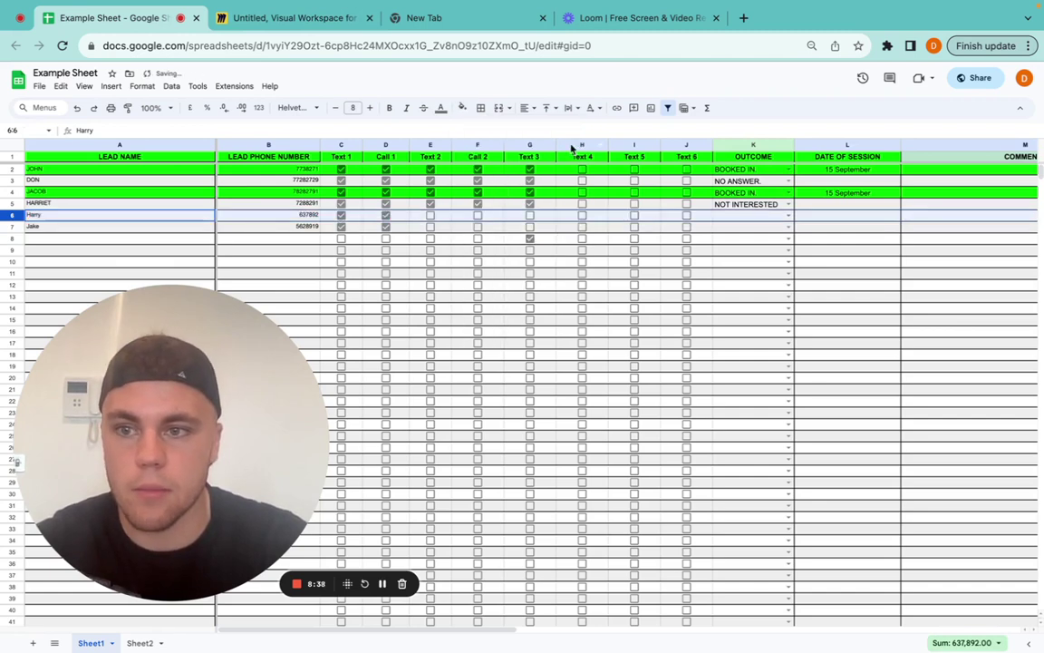
Fill the whole of row 5, the lead marked NOT INTERESTED, with red
left_click(10, 204)
left_click(463, 108)
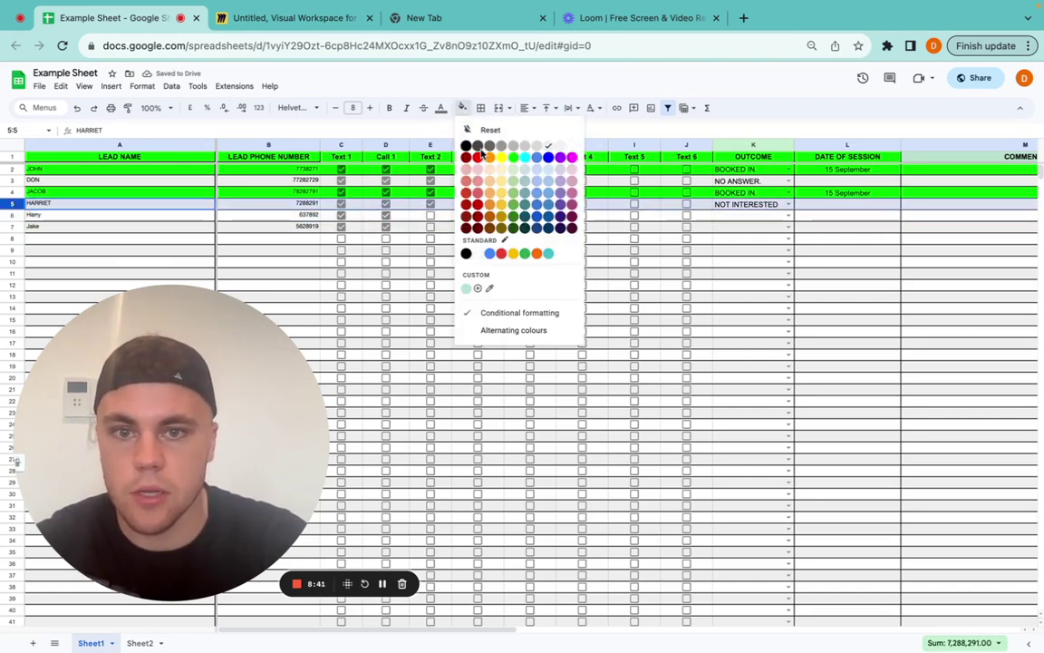
left_click(478, 158)
left_click(423, 263)
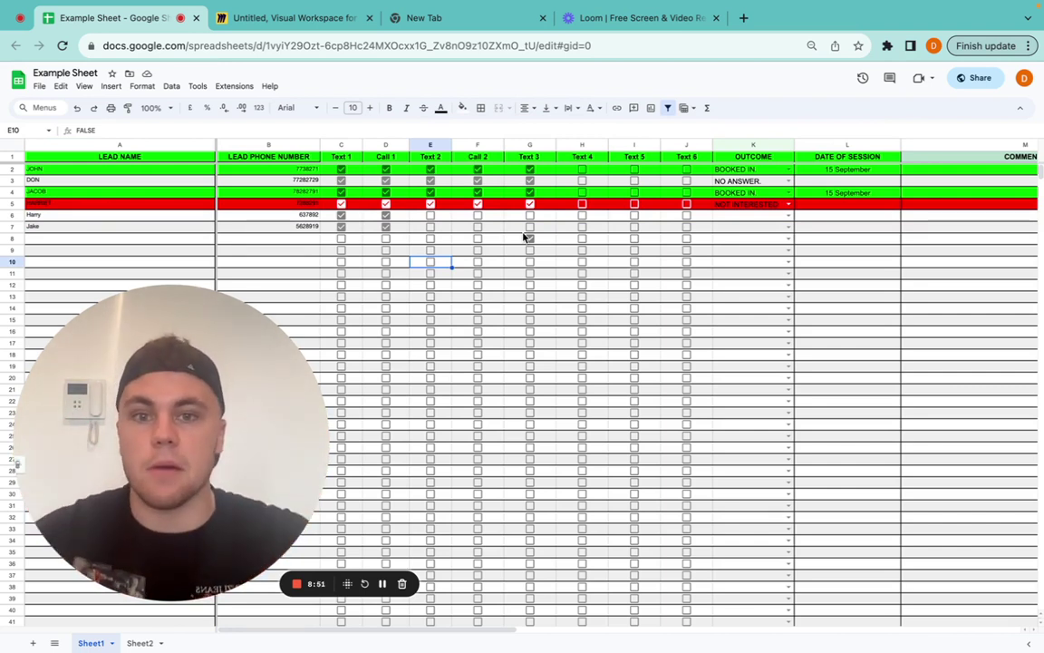
Tick Text 4, Text 5 and Text 6 for the row 3 lead and set its outcome to NO ANSWER
left_click(583, 181)
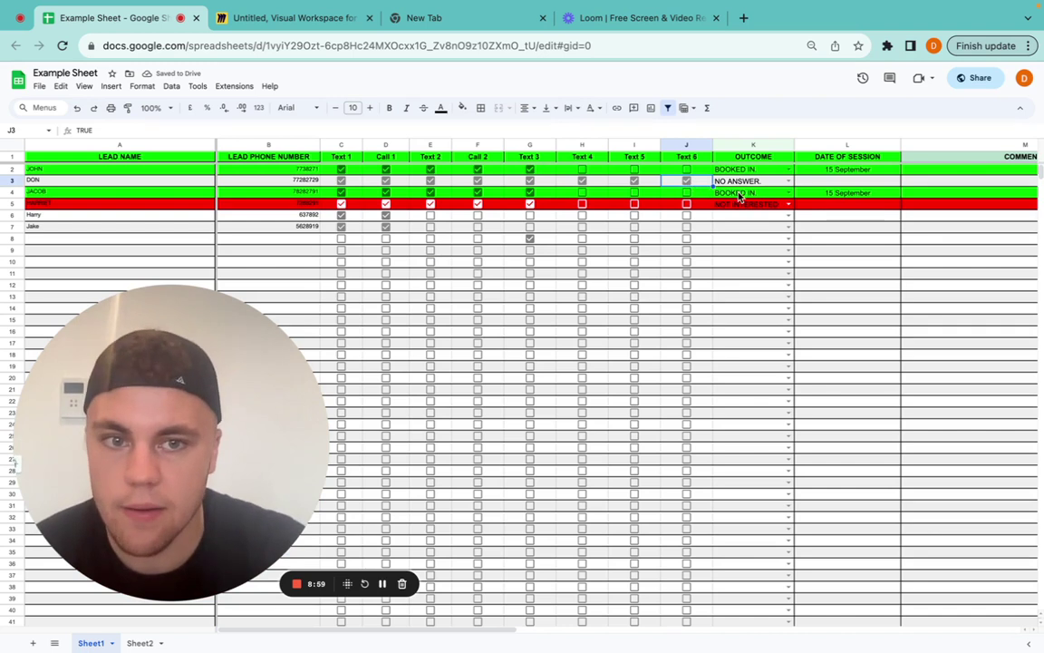
left_click(742, 182)
left_click(765, 201)
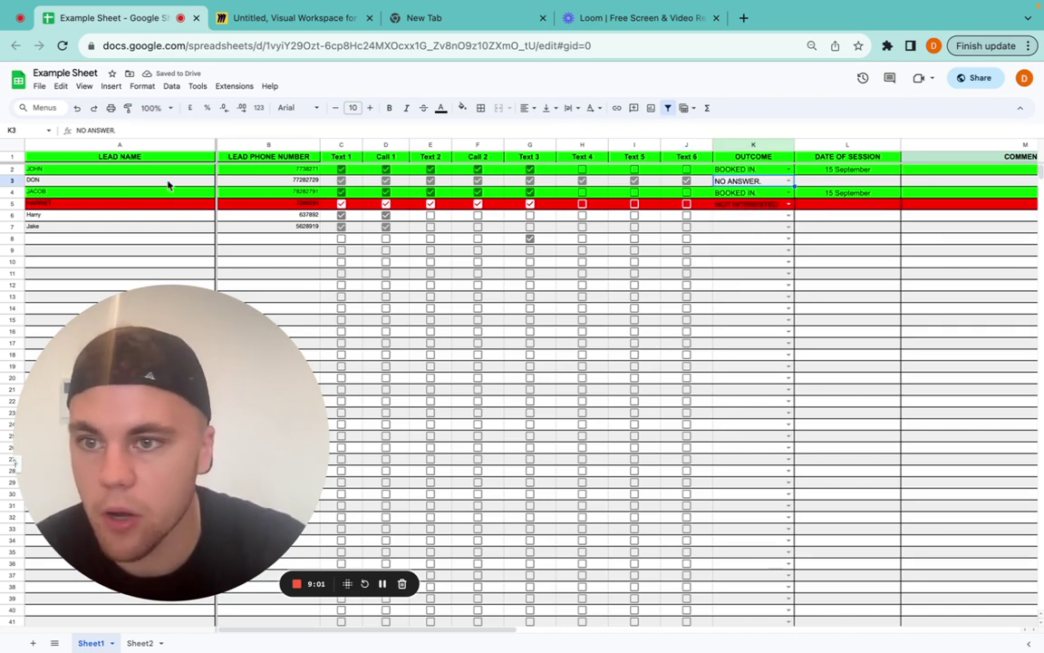
Fill the whole of row 3, the lead that never answered, with red
left_click(20, 181)
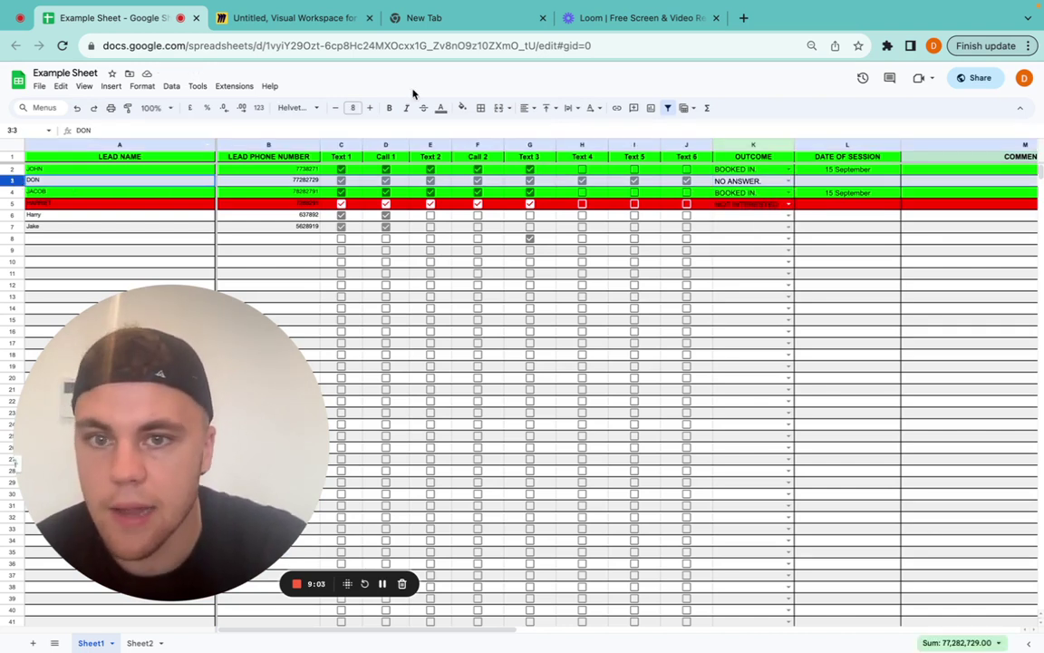
left_click(462, 108)
left_click(477, 157)
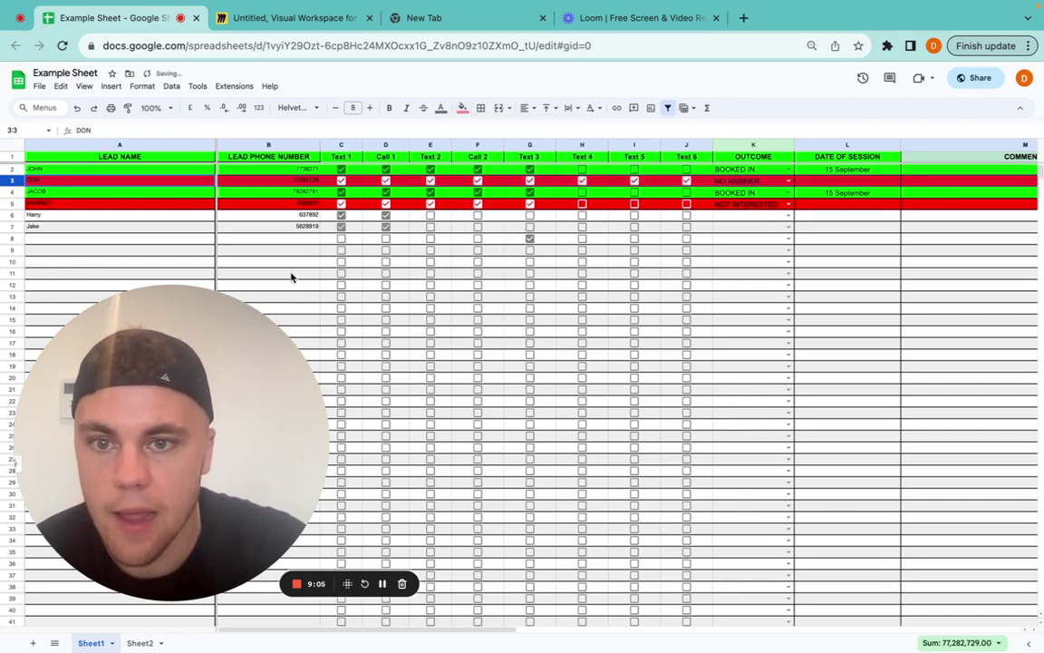
left_click(469, 286)
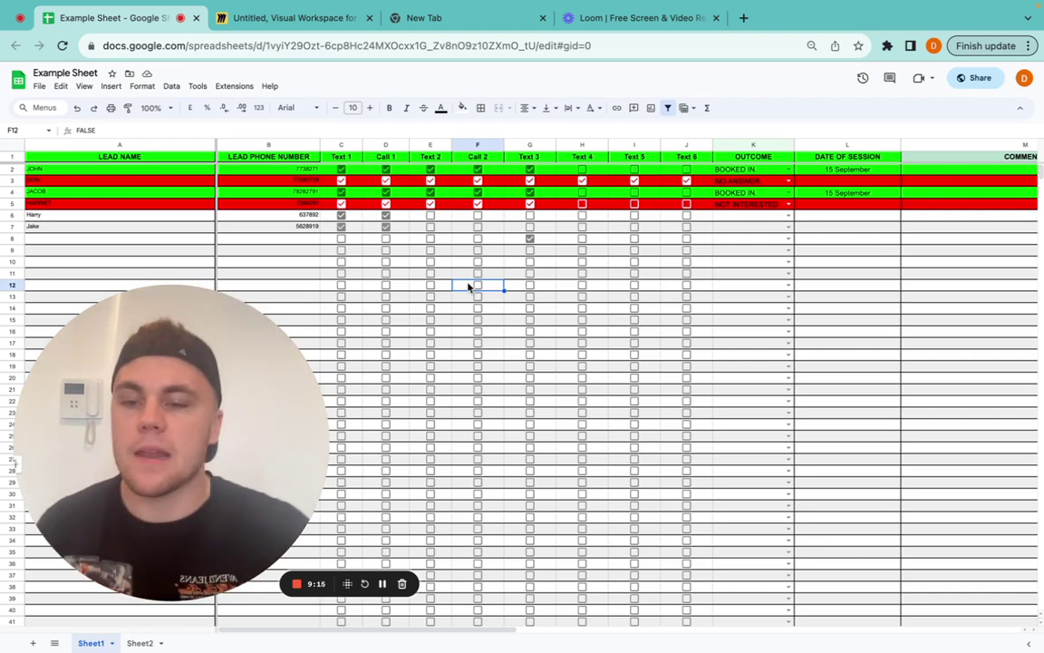
View the spreadsheet's file commands to locate the Make a copy option, and close the list without choosing anything
left_click_drag(137, 412, 498, 345)
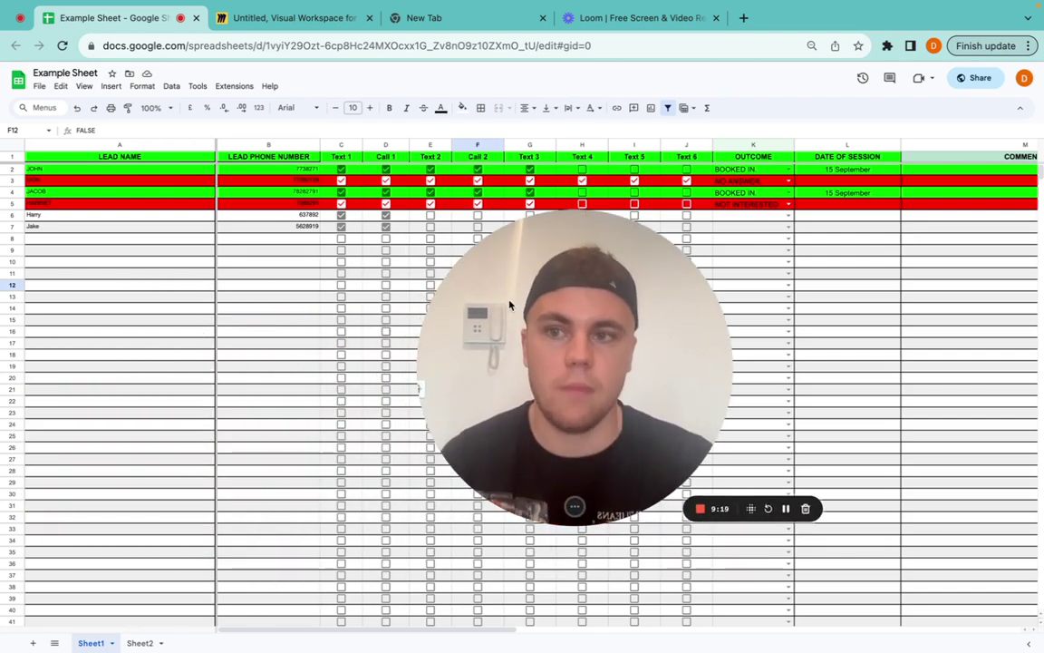
left_click(39, 86)
mouse_move(60, 86)
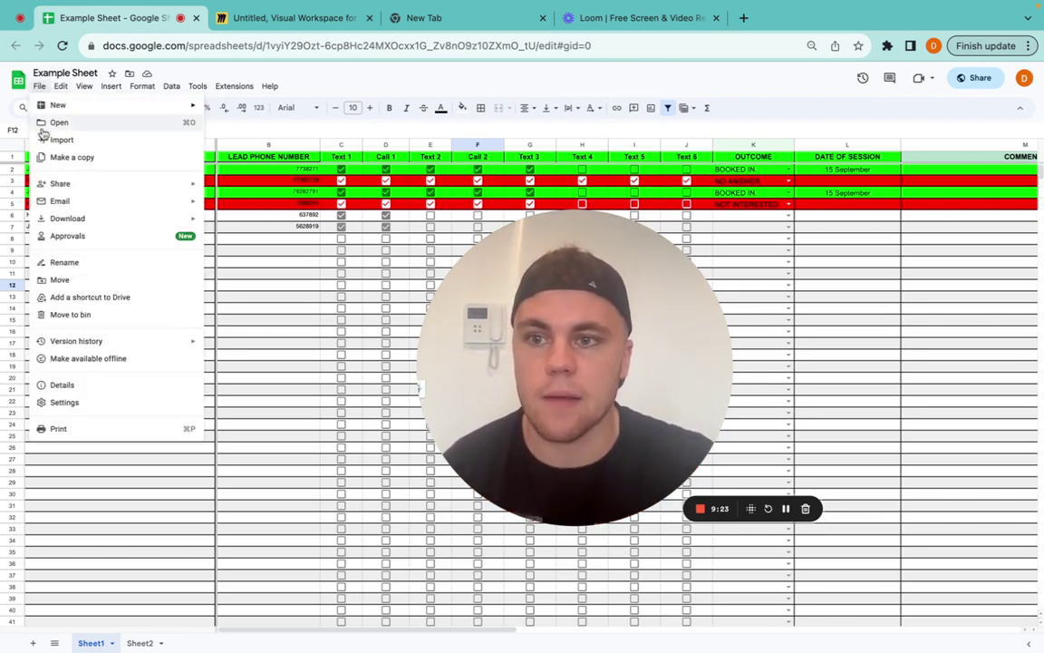
left_click(307, 303)
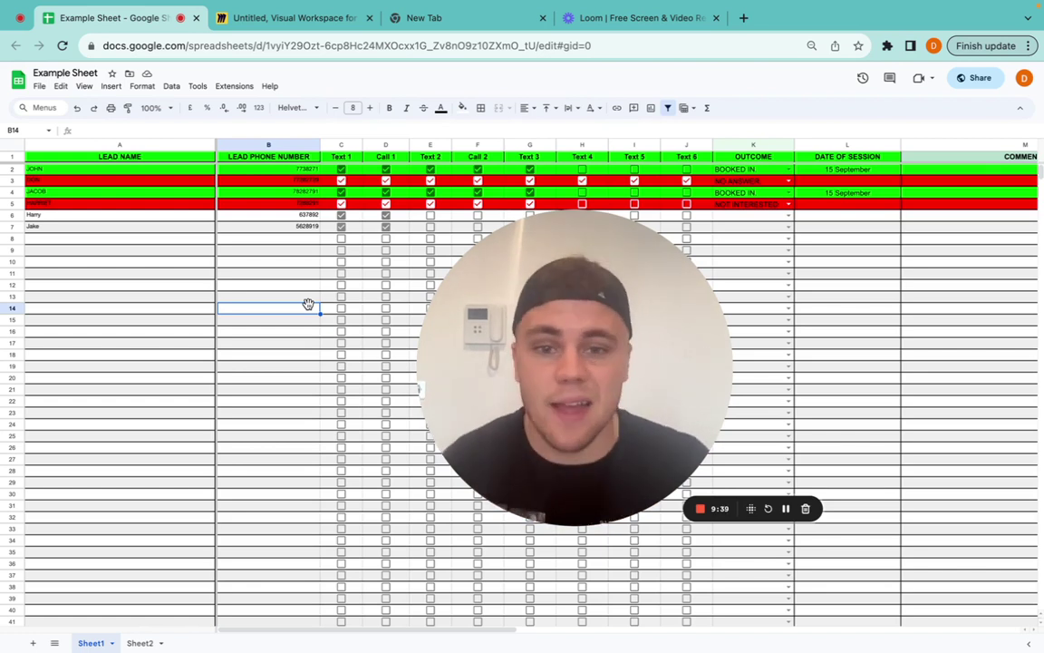
scroll(328, 262, "right", 6)
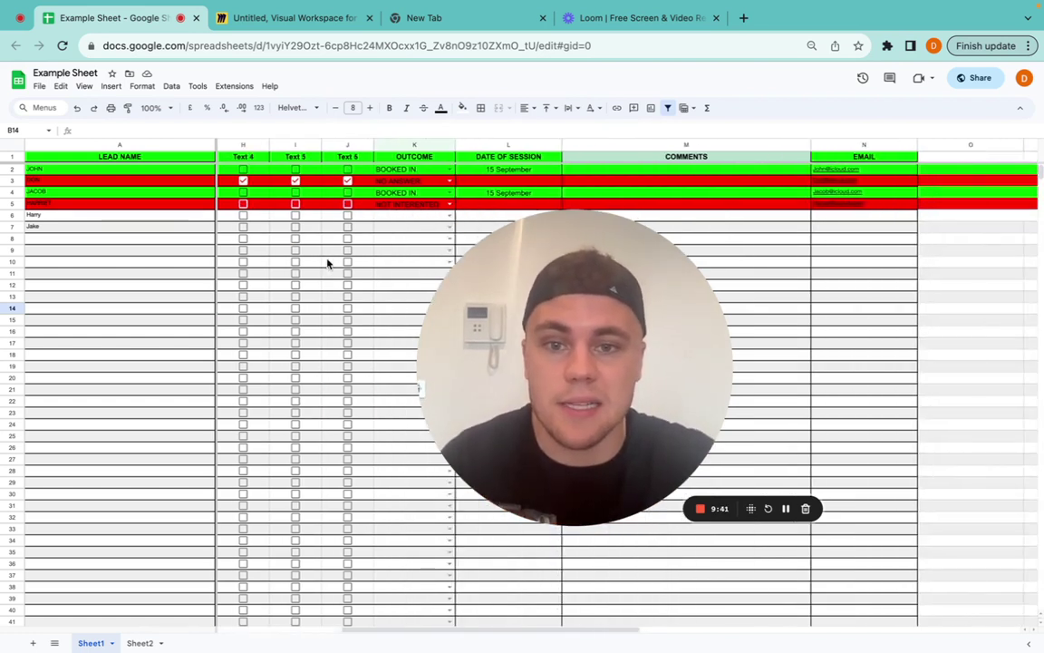
scroll(328, 263, "left", 6)
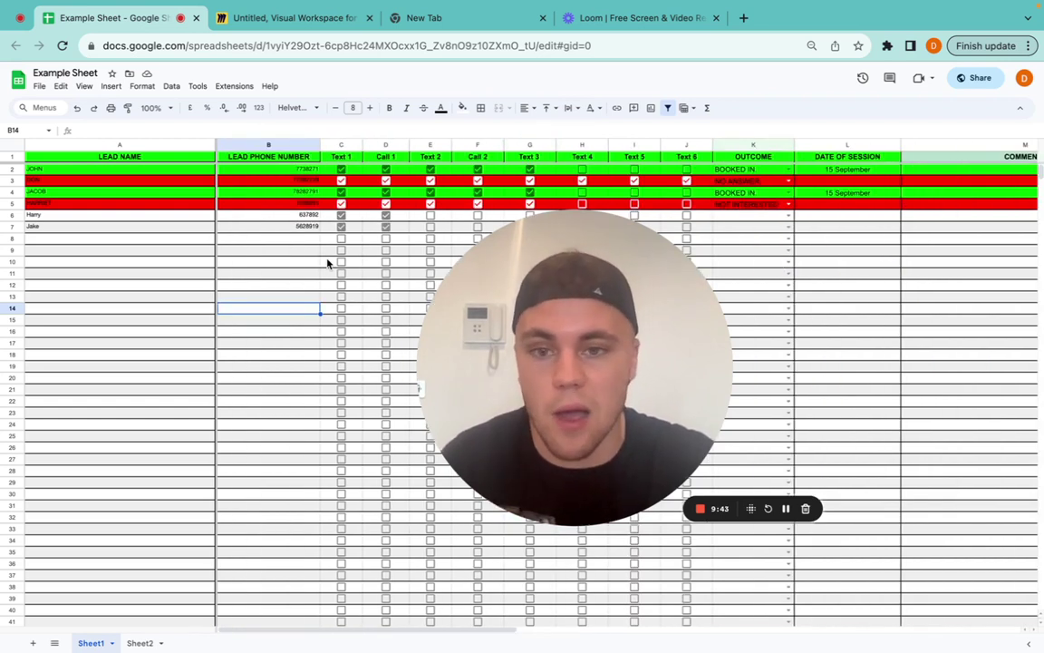
left_click_drag(558, 313, 282, 423)
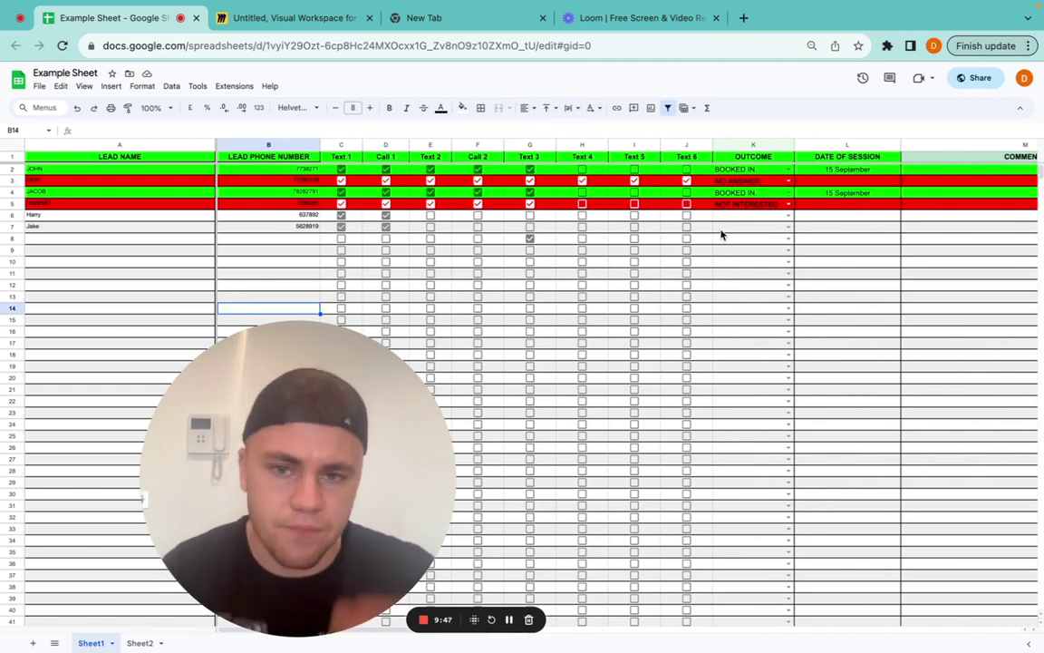
left_click_drag(311, 470, 175, 412)
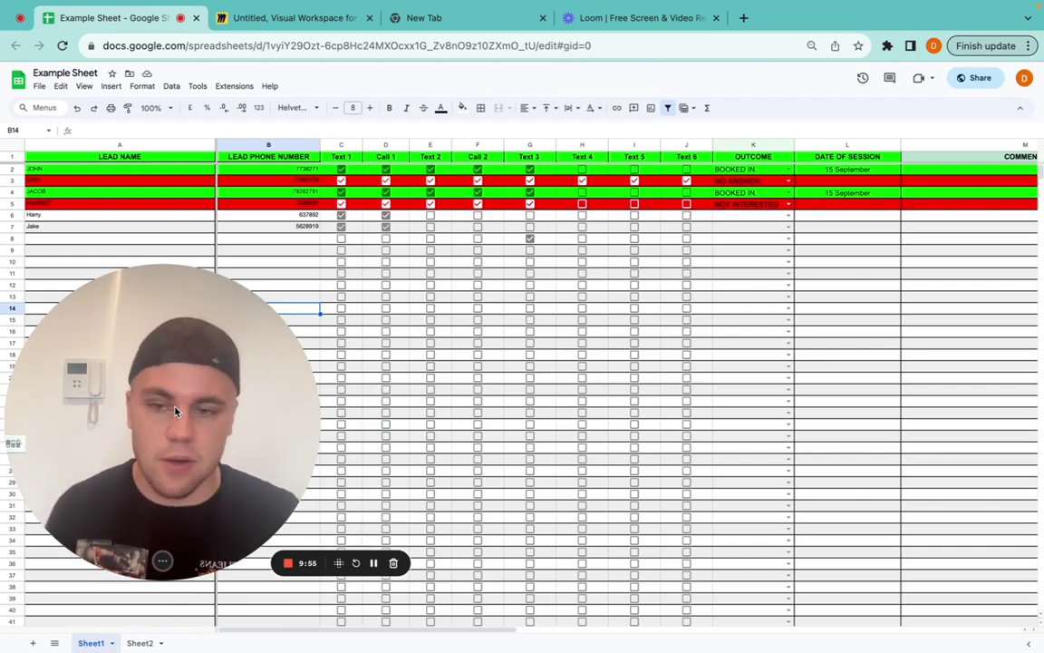
left_click_drag(163, 433, 563, 346)
mouse_move(579, 474)
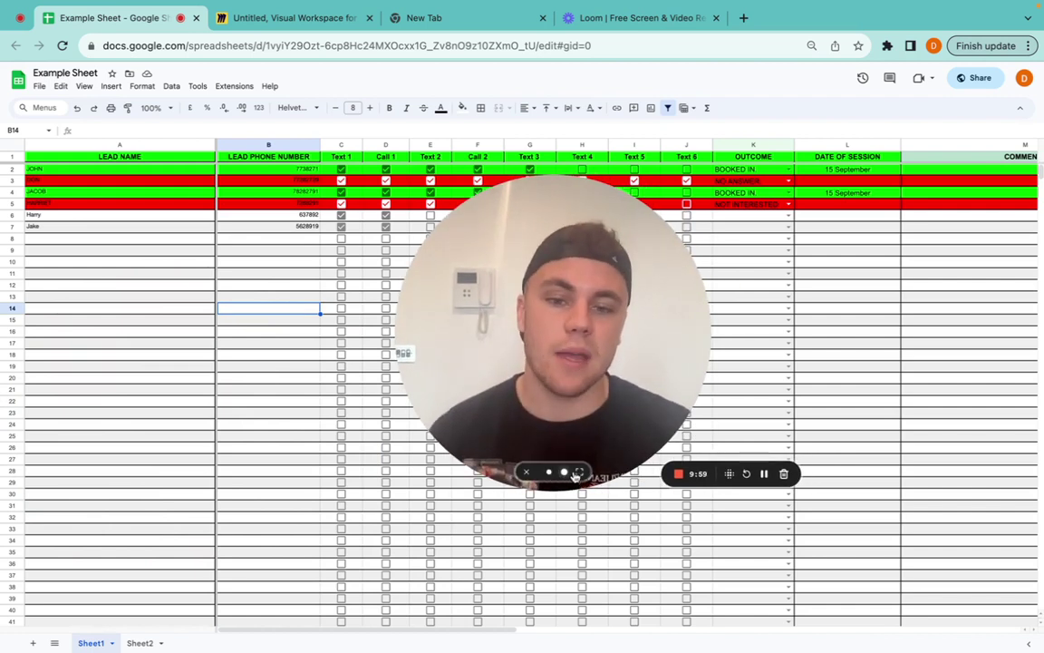
left_click_drag(616, 396, 583, 433)
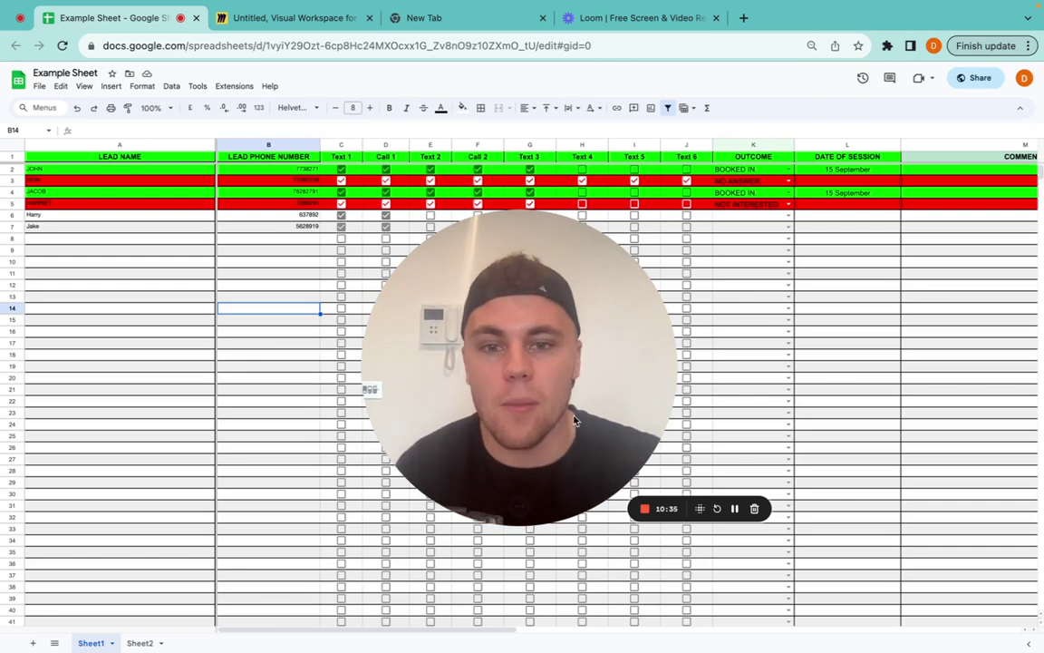
left_click_drag(512, 398, 515, 462)
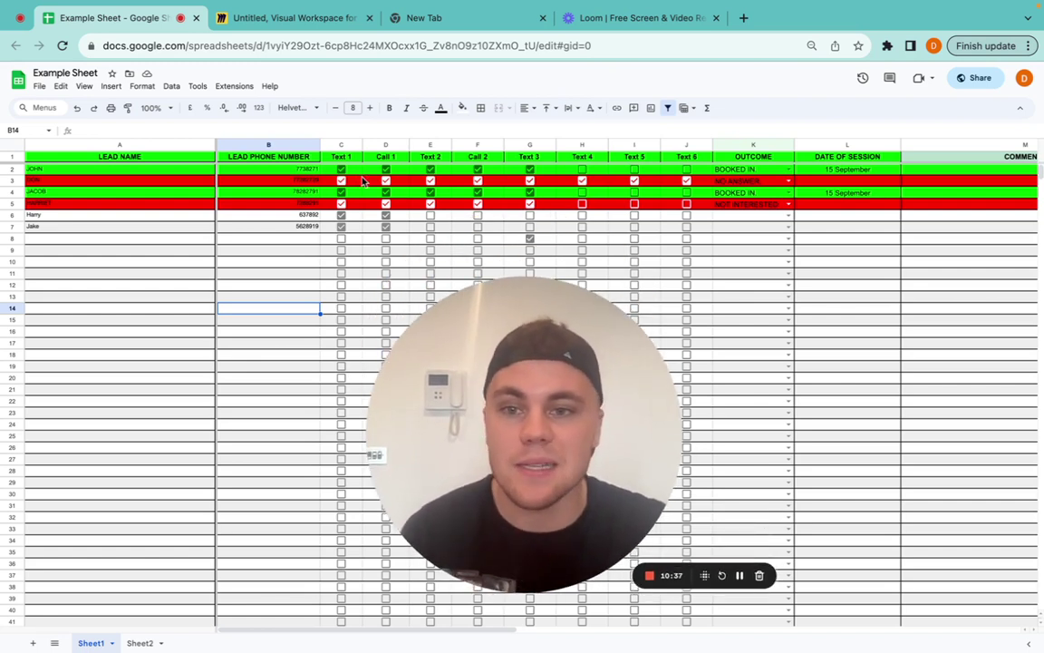
left_click_drag(103, 169, 685, 308)
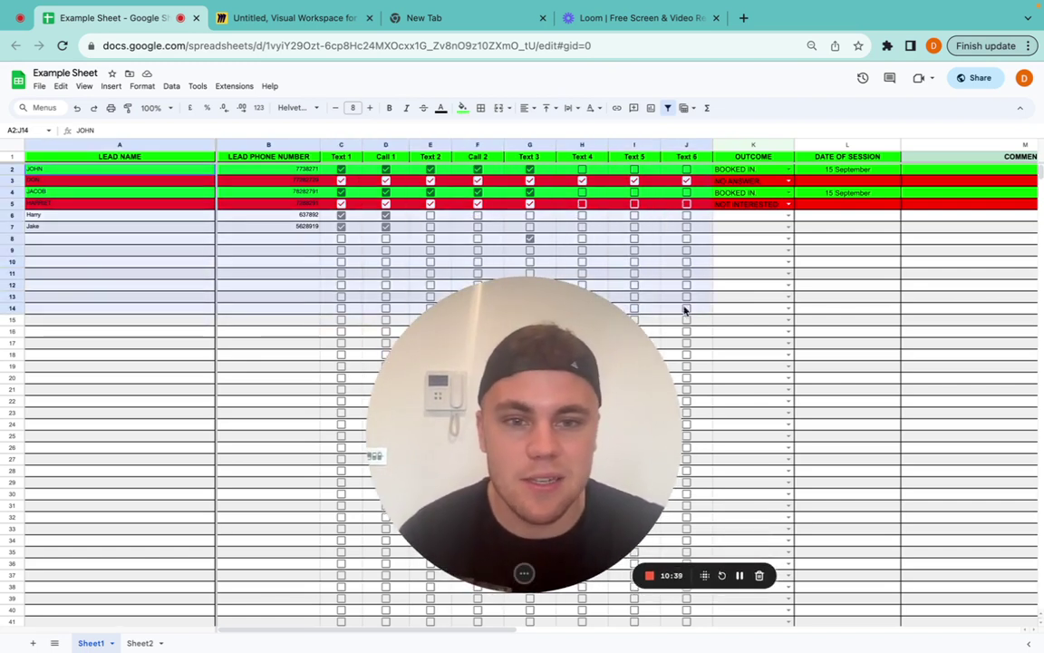
left_click(781, 301)
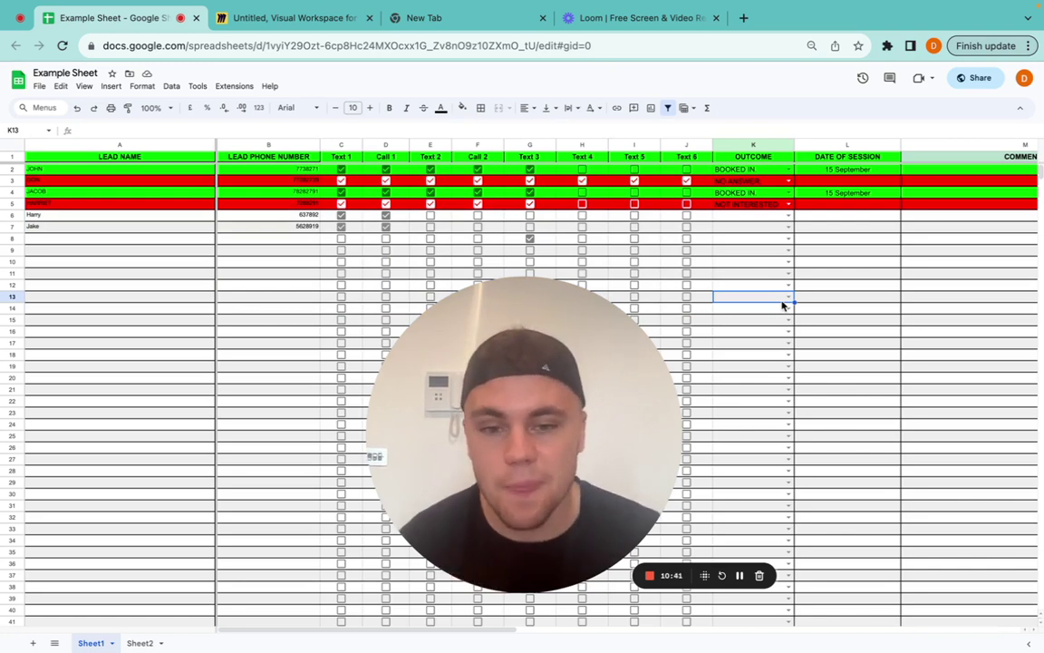